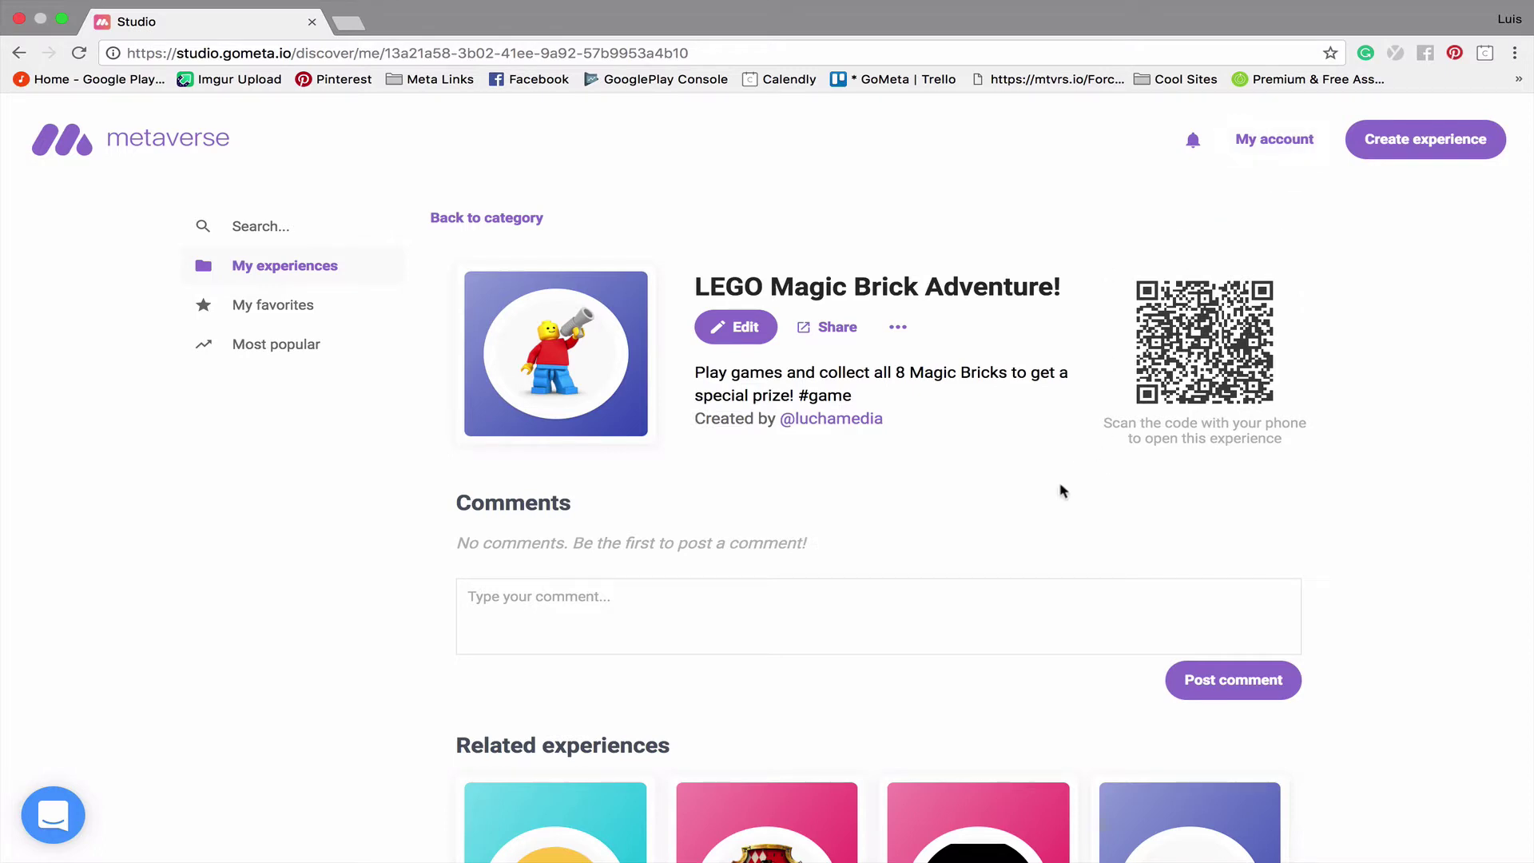
Open LEGO Magic Brick Adventure! for editing in the Experience Storyboard
left_click(730, 328)
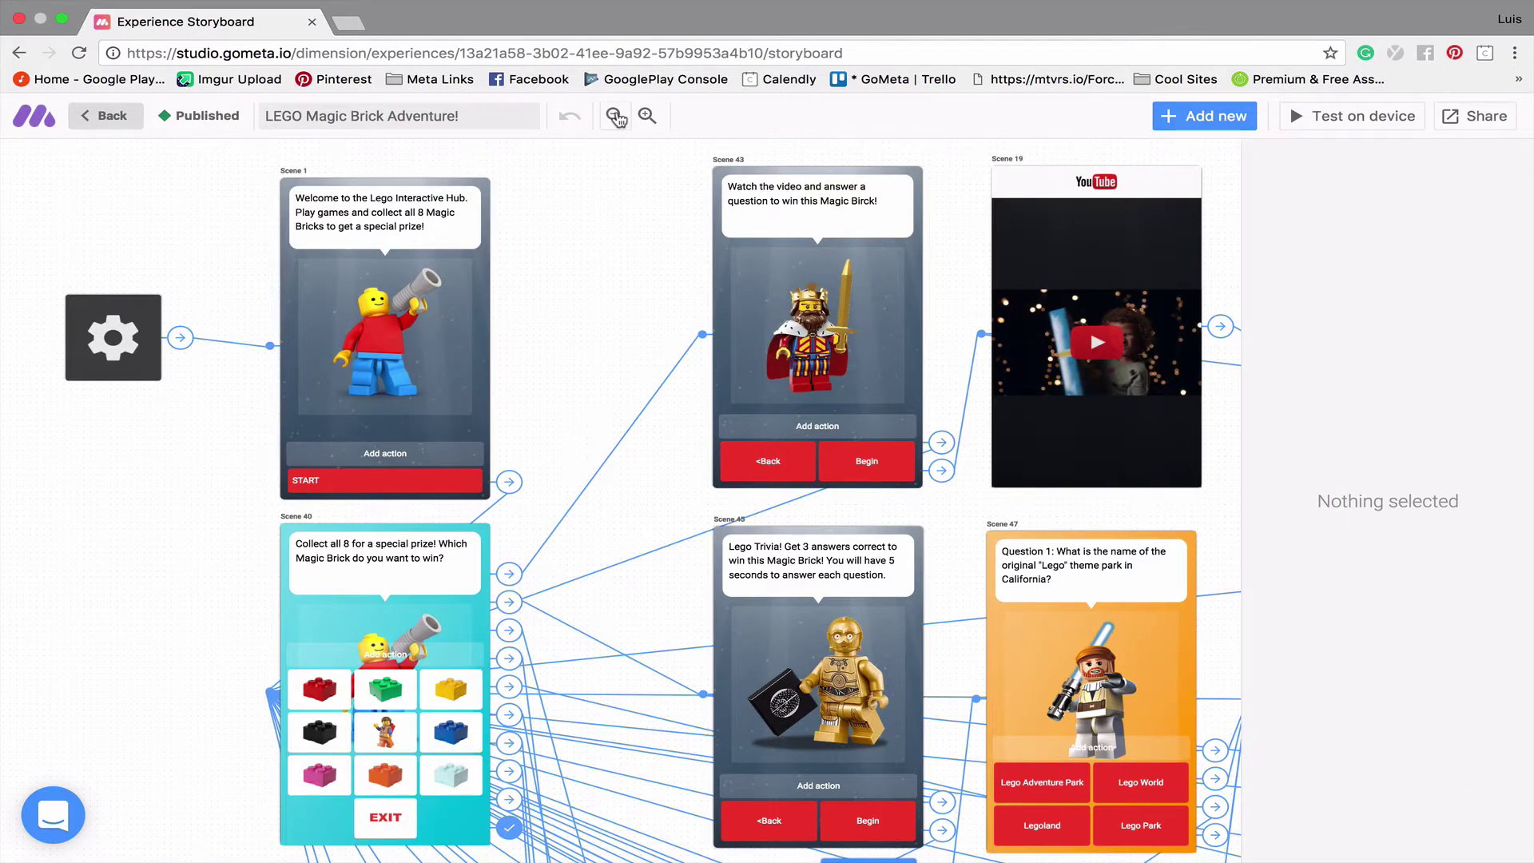
Zoom out until every scene, including the colour-brick and closing LEGO scenes, fits on screen
left_click(615, 116)
left_click(615, 117)
left_click(615, 117)
left_click(615, 117)
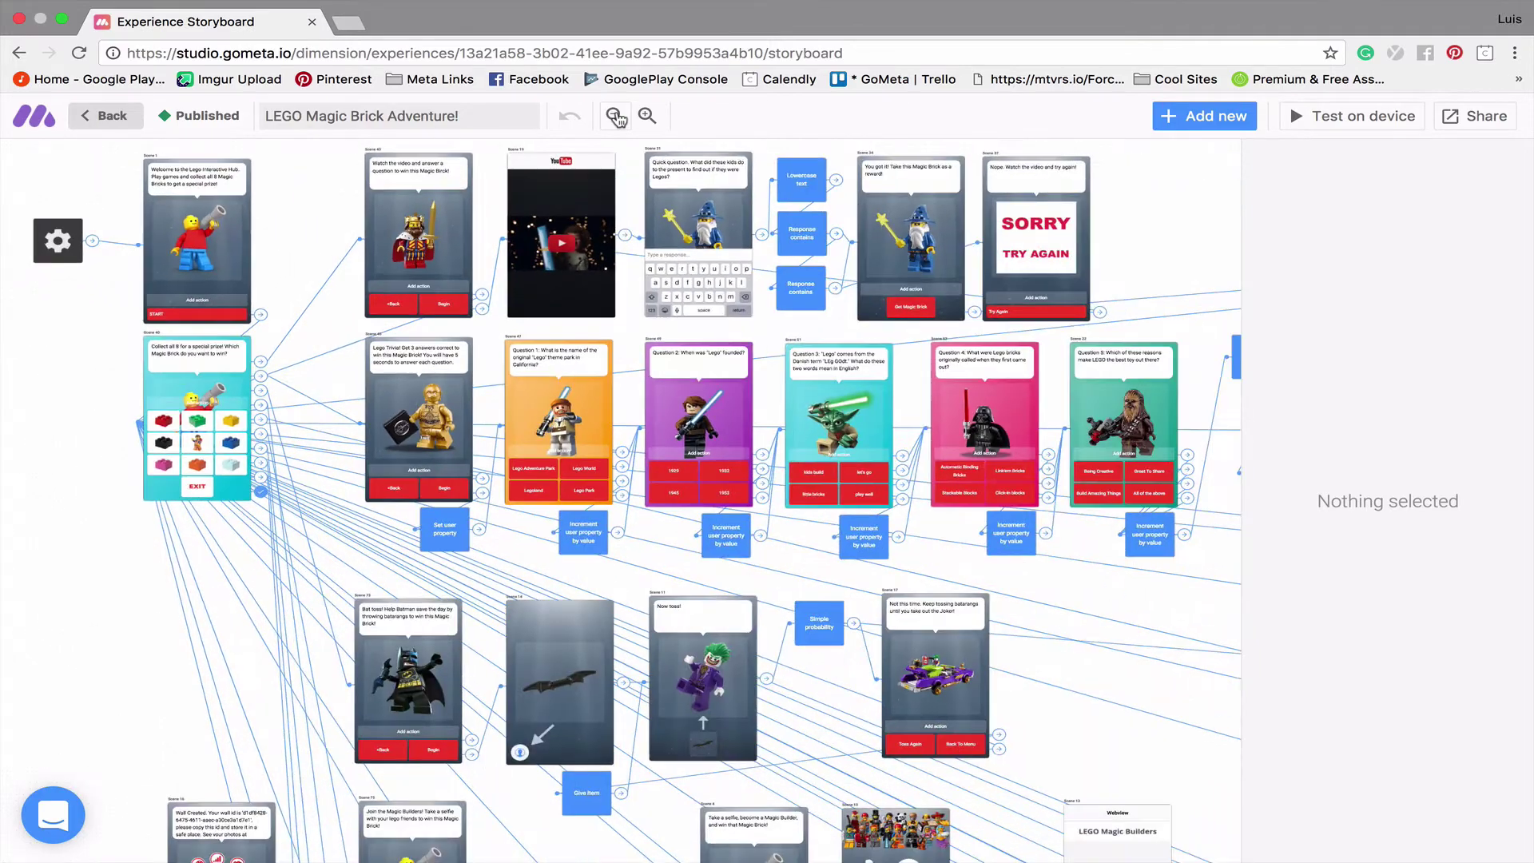
left_click(615, 117)
left_click(615, 117)
left_click(615, 117)
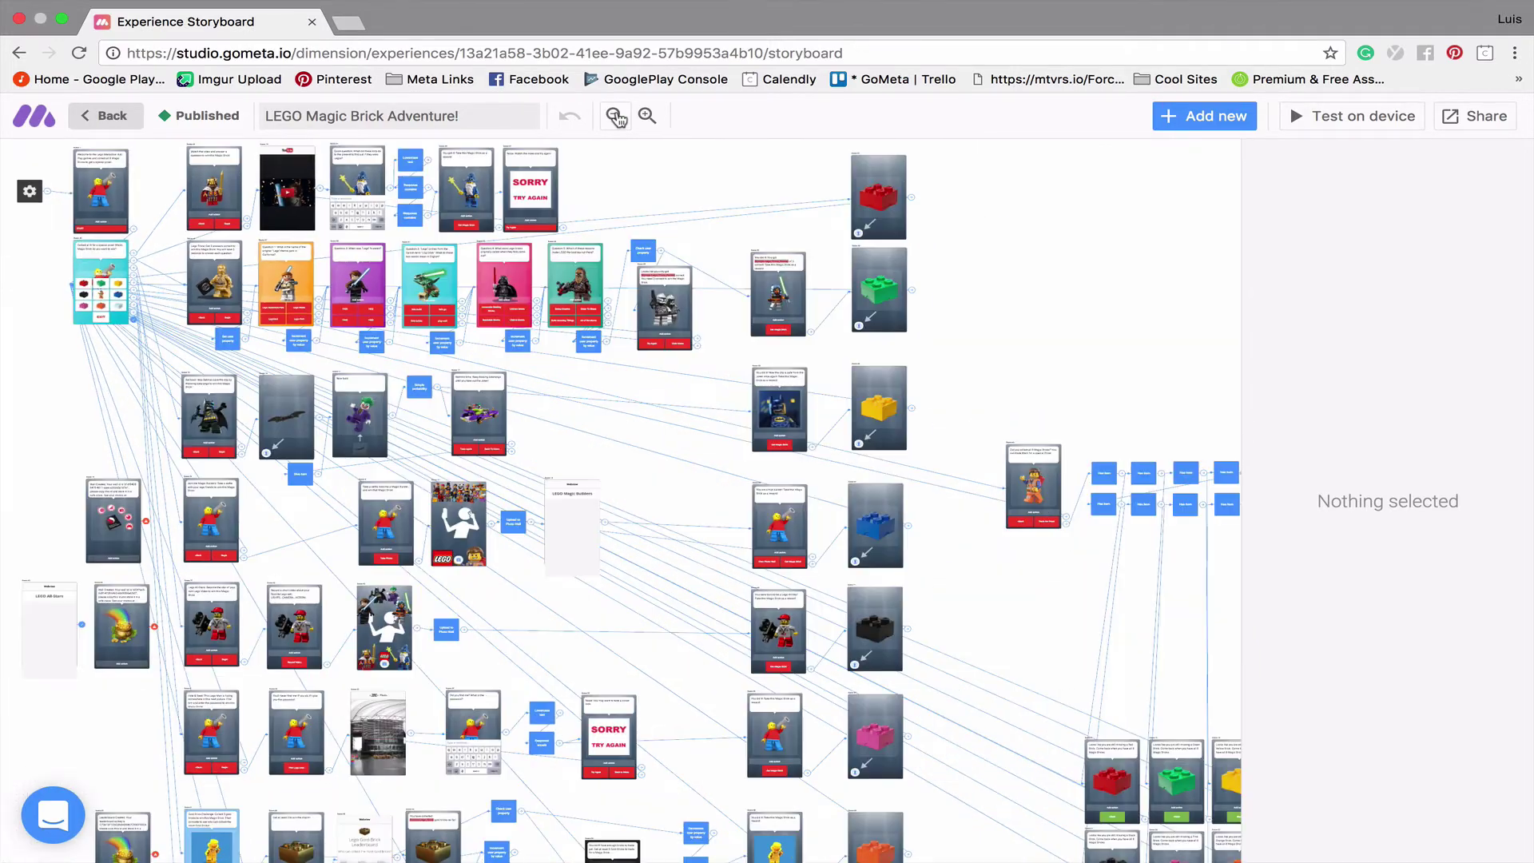
left_click(615, 117)
left_click(615, 117)
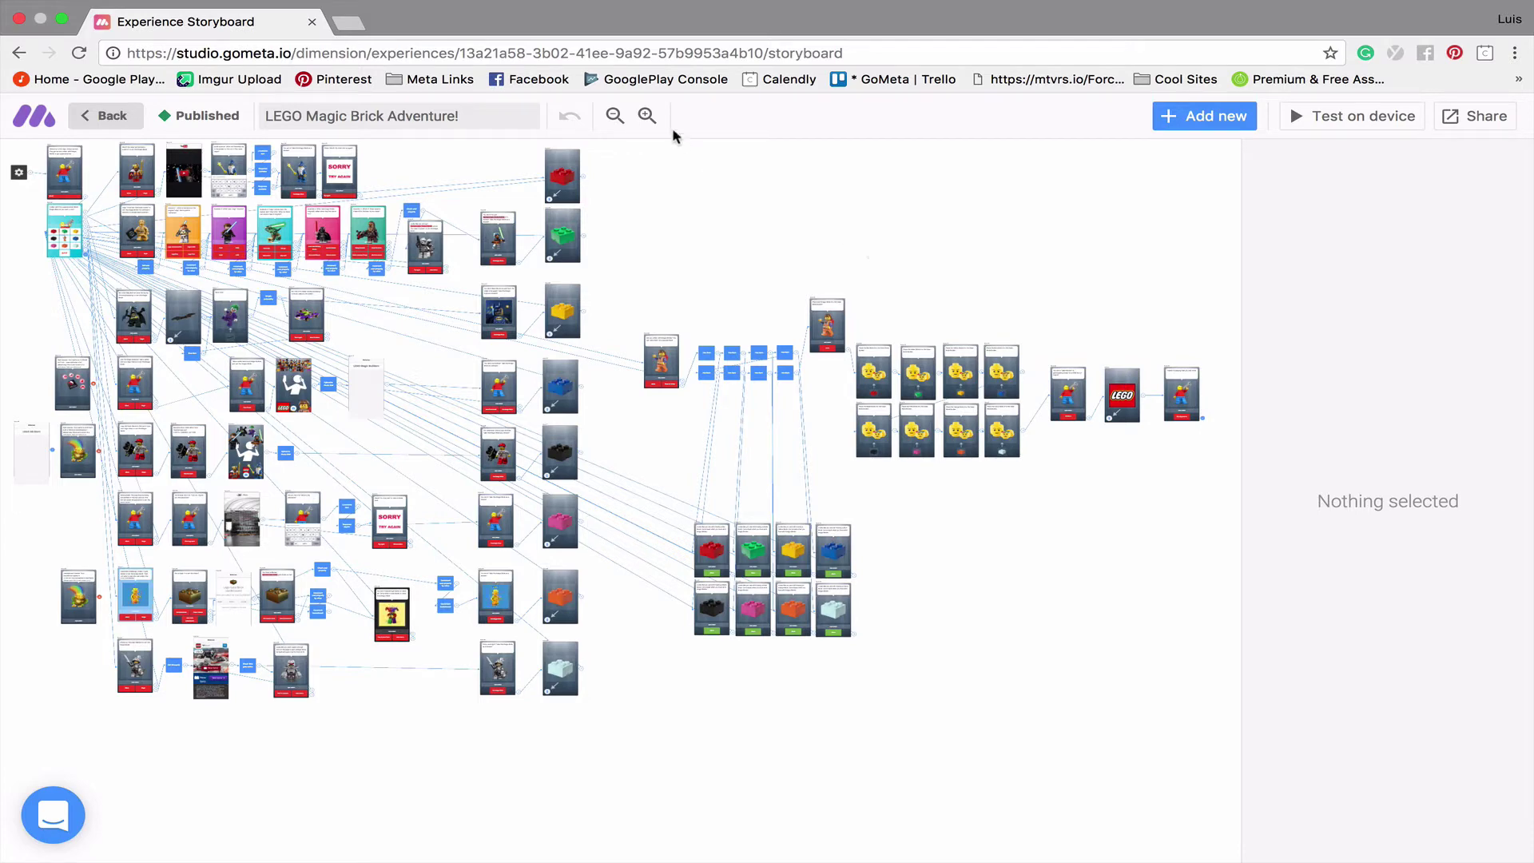
Zoom in until the Scene 1 and Scene 40 cards are large and readable
left_click(646, 116)
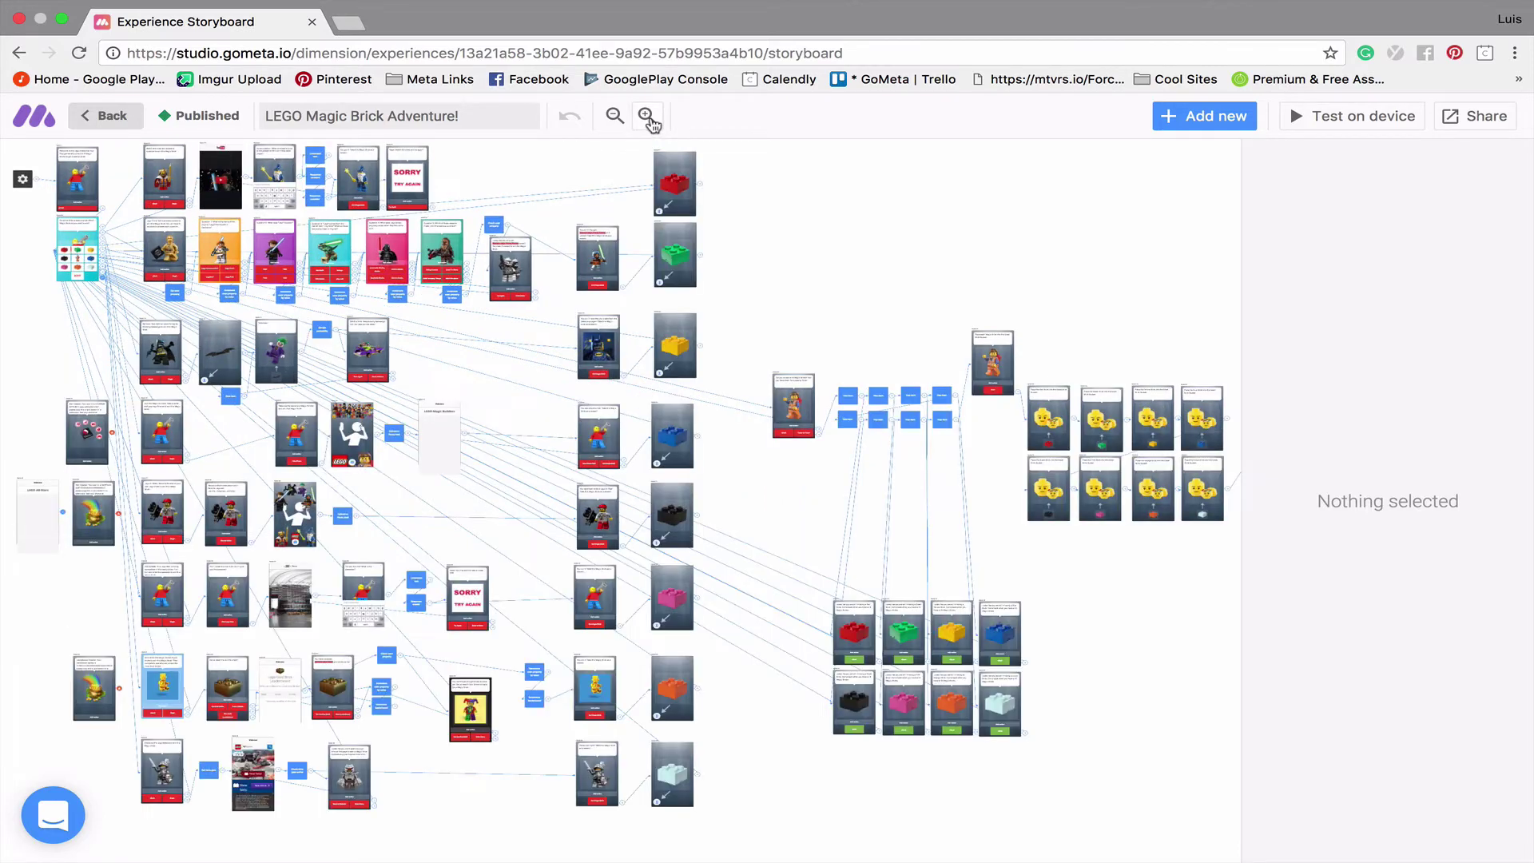
left_click(645, 116)
left_click(645, 116)
left_click(646, 115)
left_click(645, 116)
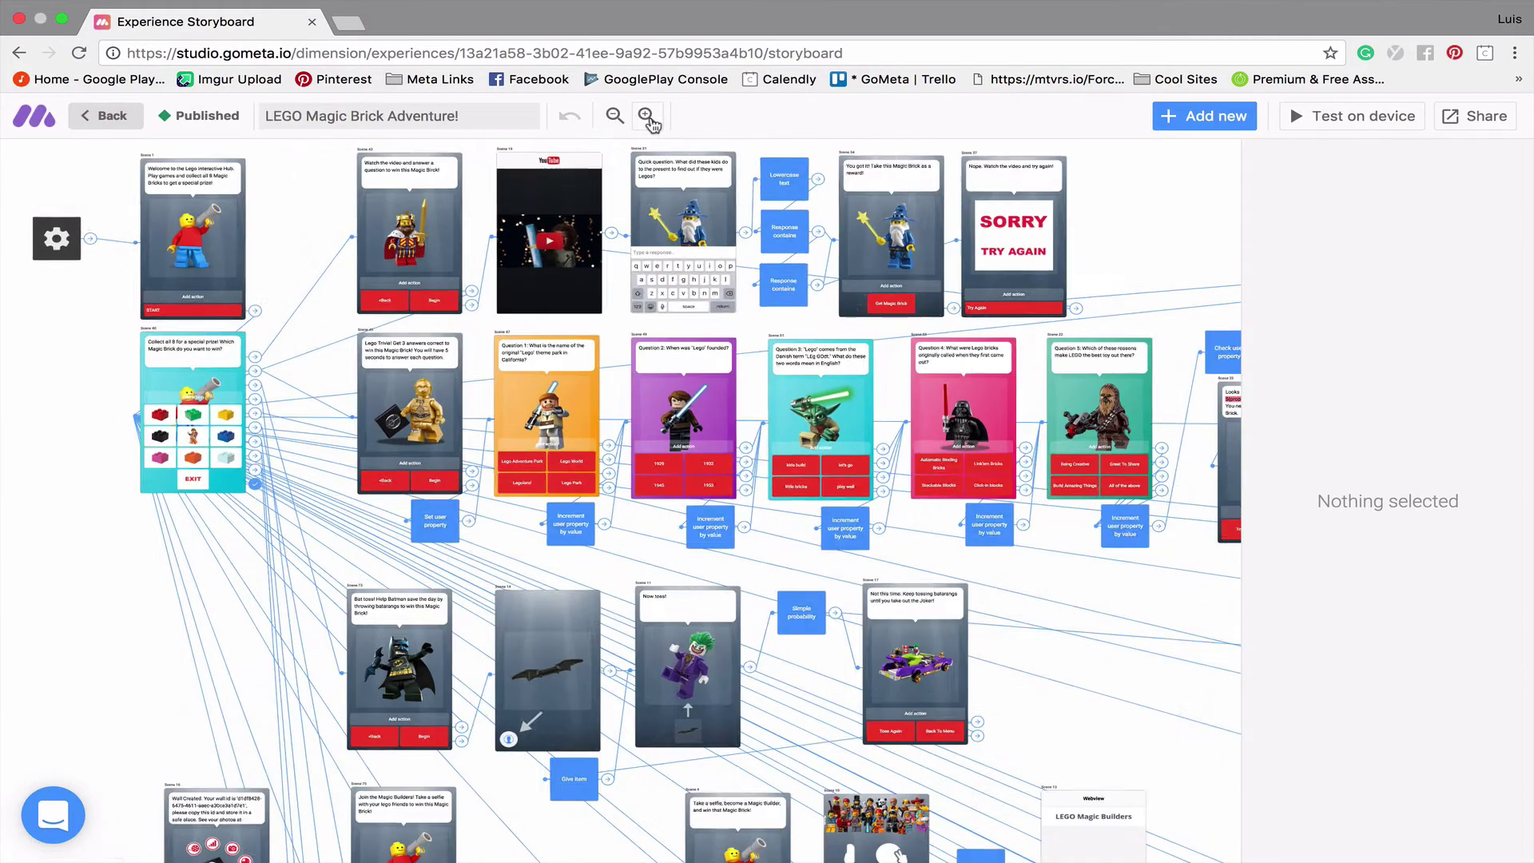
left_click(645, 116)
left_click(645, 116)
left_click(649, 118)
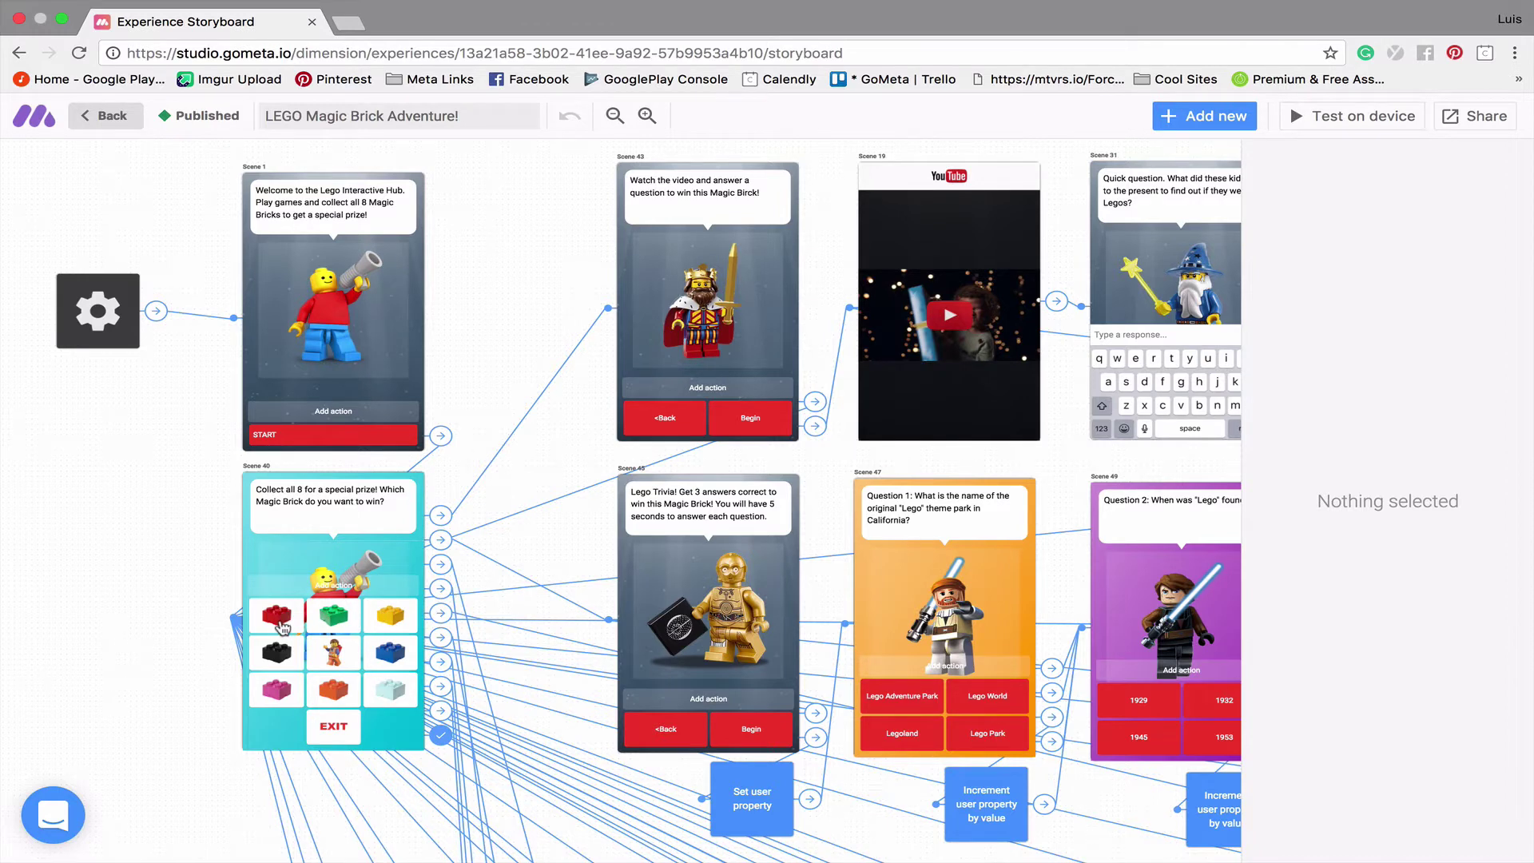
Check Scene 40's button colour hex, then inspect a brick-image response leading to Scene 43
left_click(279, 723)
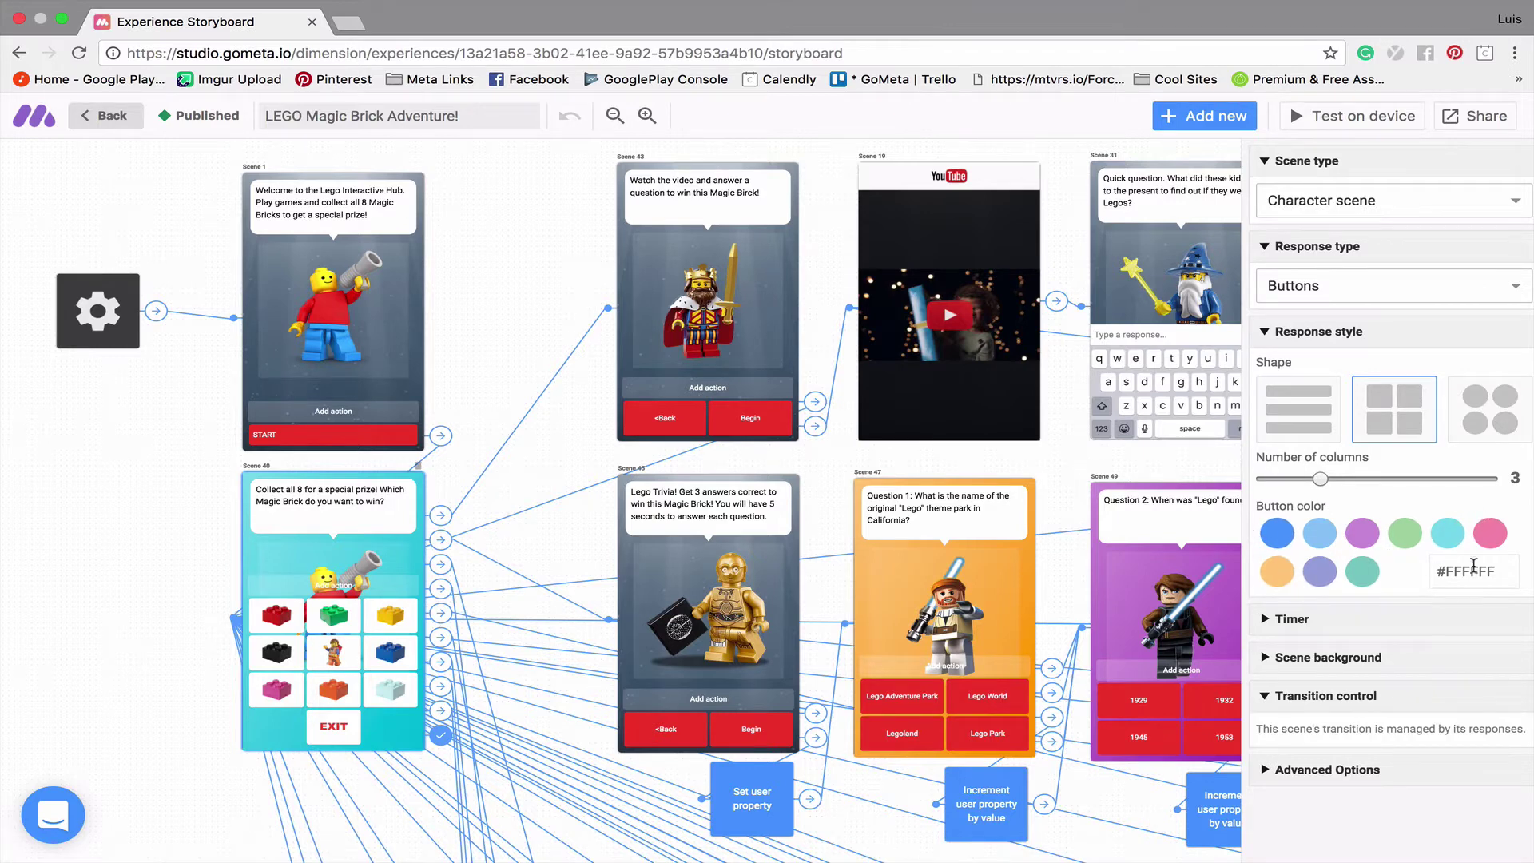
left_click_drag(1490, 571, 1441, 574)
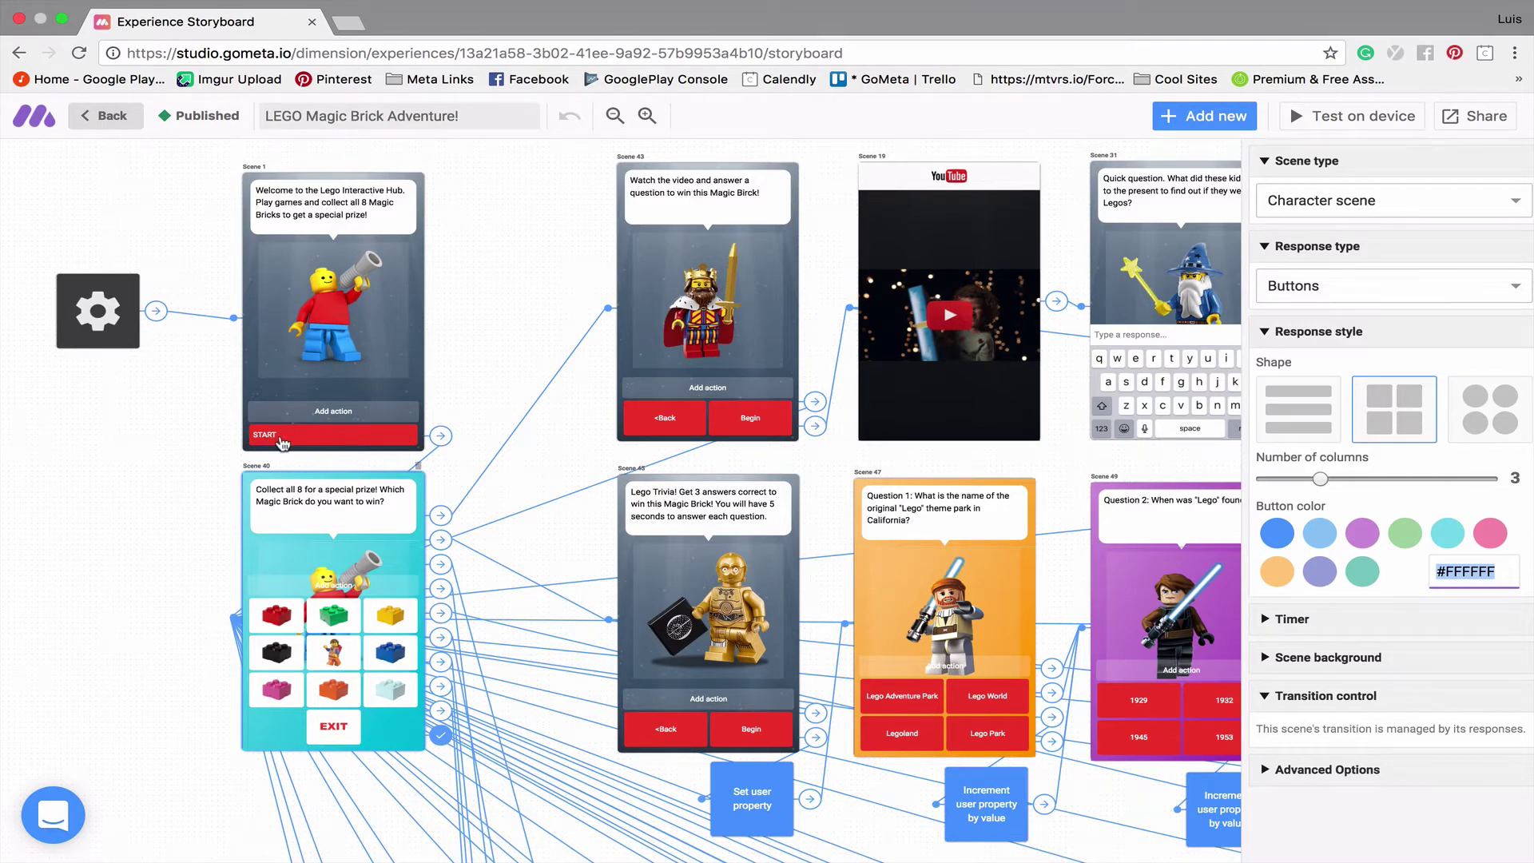
left_click(286, 622)
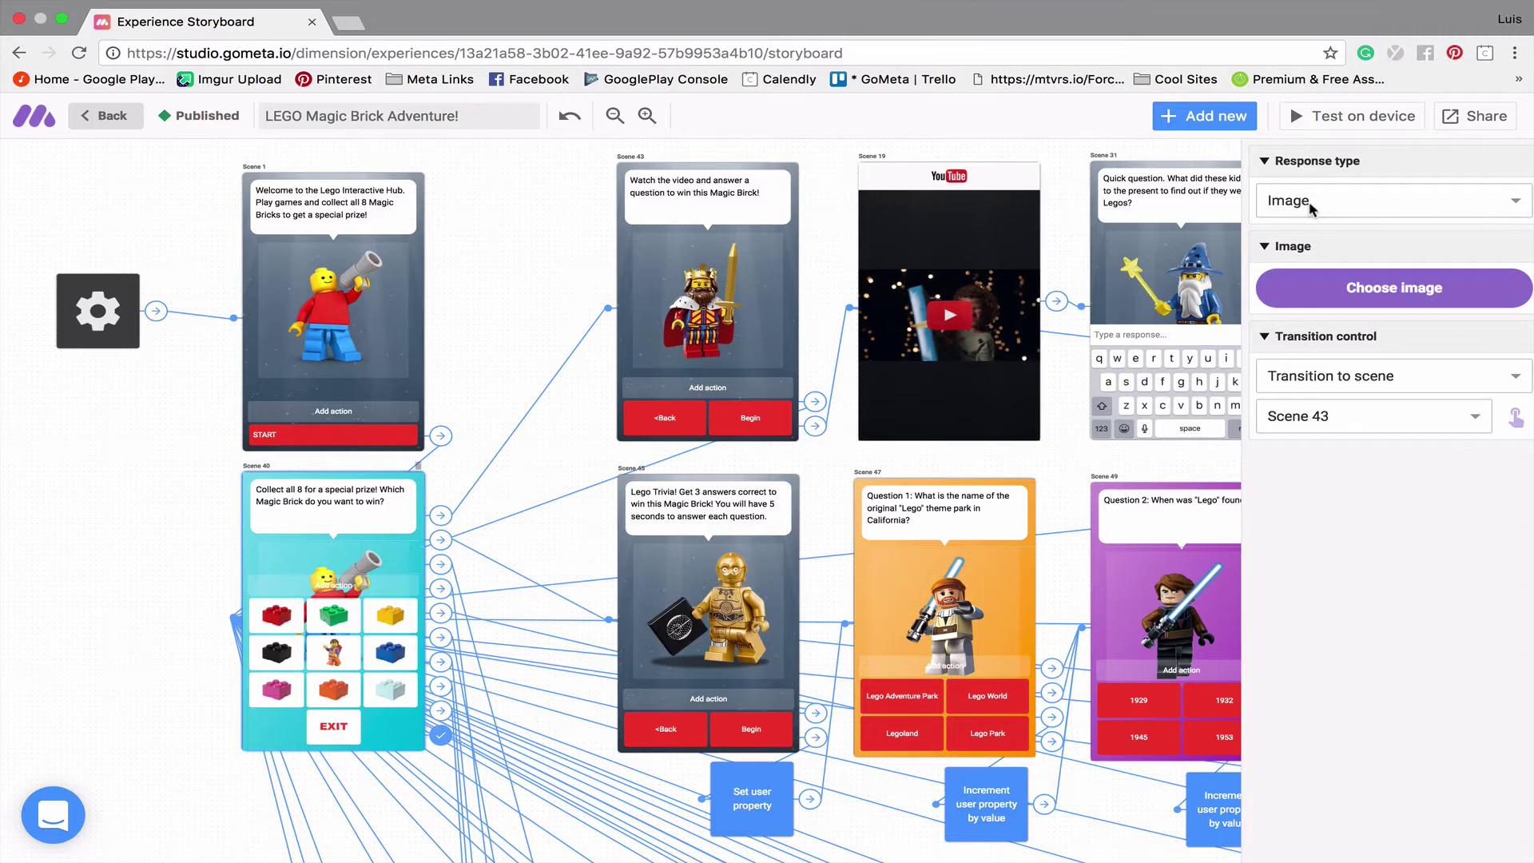
left_click(1349, 207)
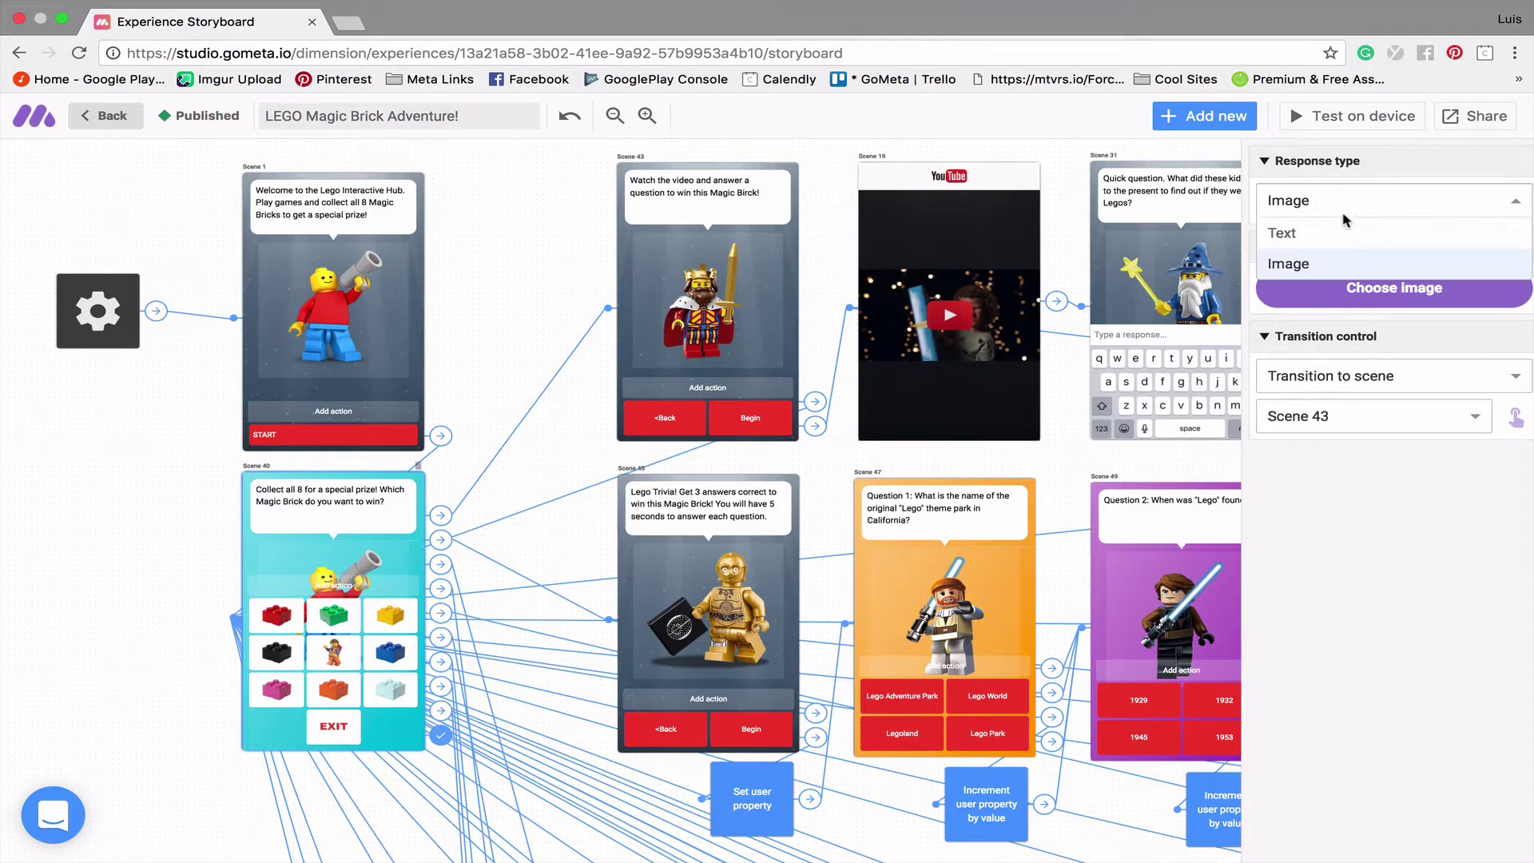
Pan right and check the YouTube scene's video ID
left_click(552, 330)
scroll(552, 331, "right", 8)
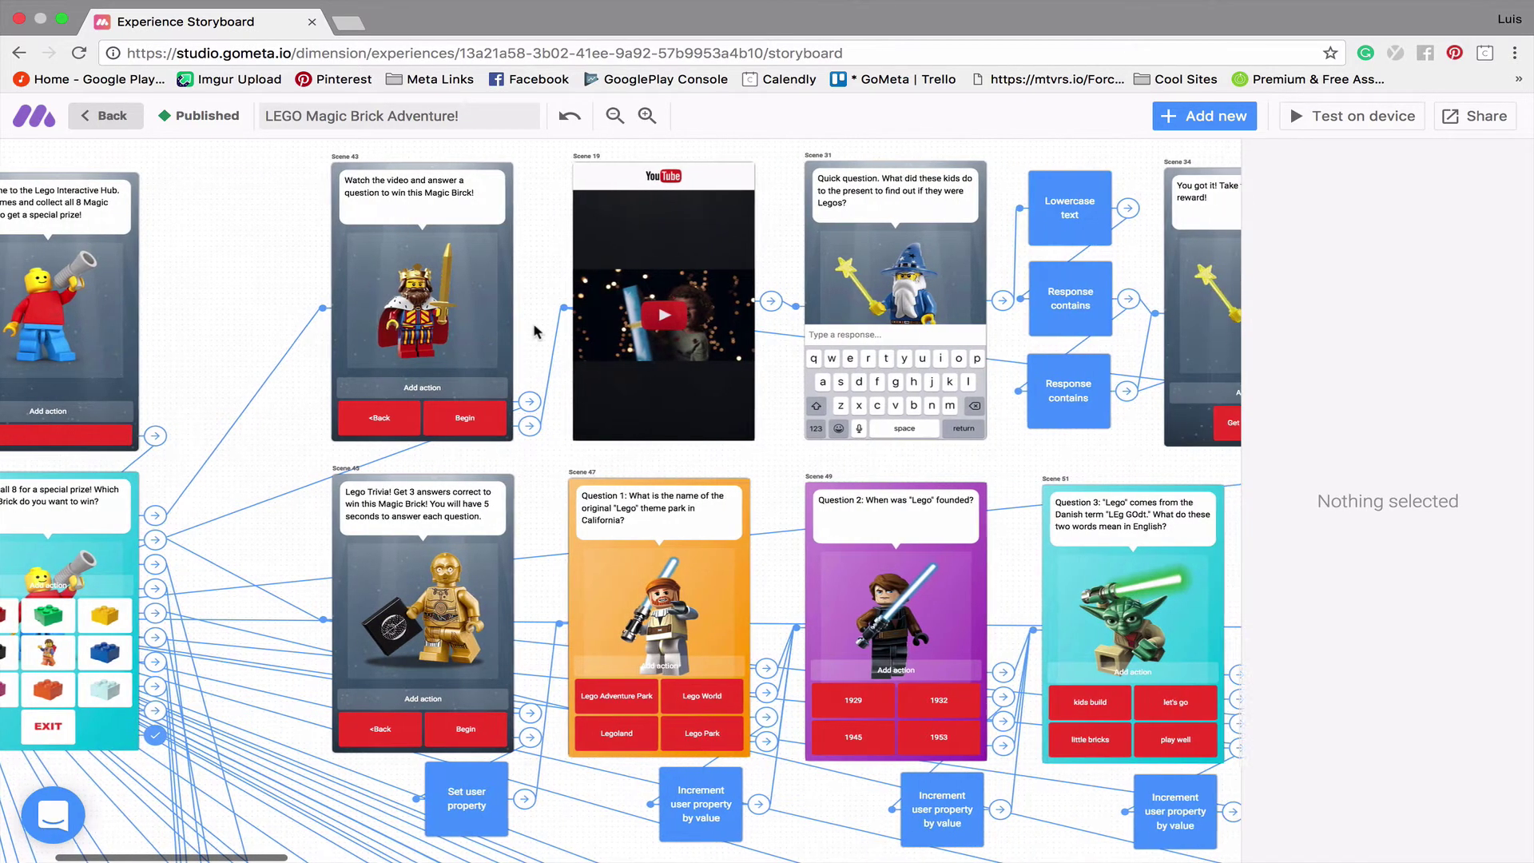
scroll(533, 331, "right", 6)
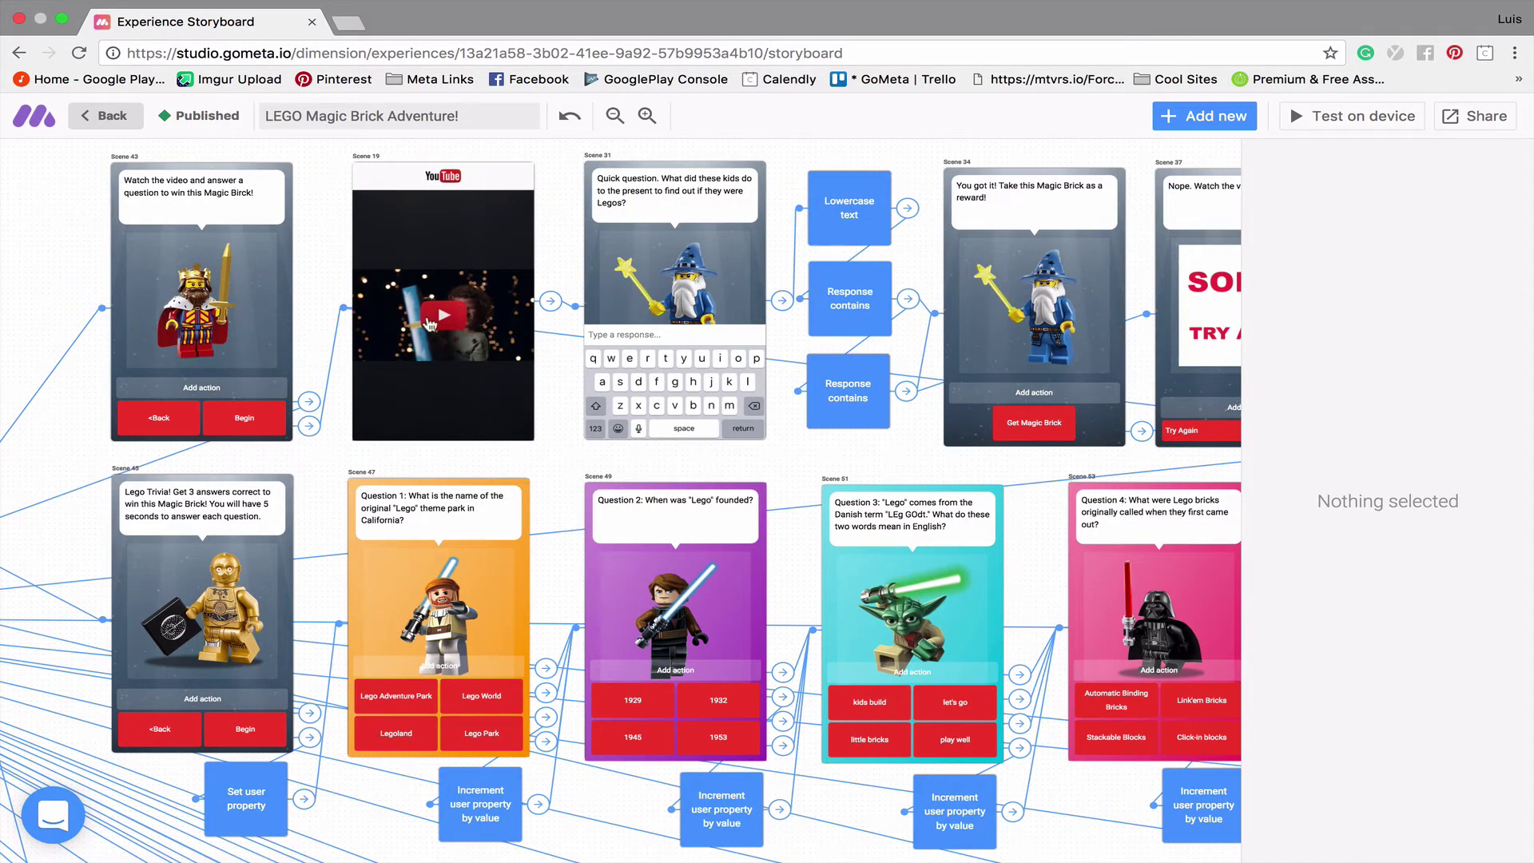
left_click(464, 243)
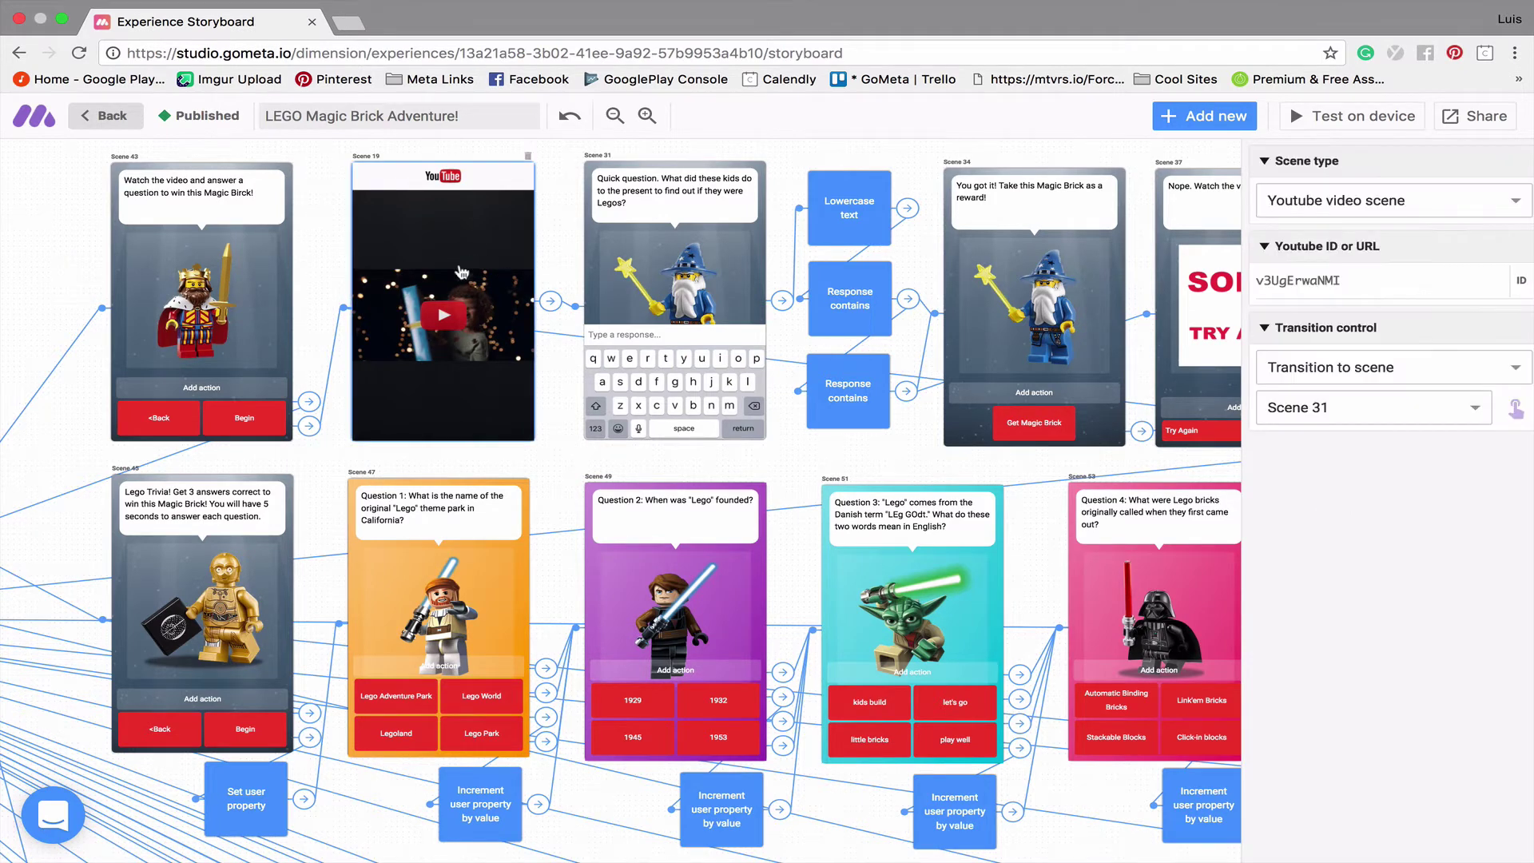
double_click(1355, 279)
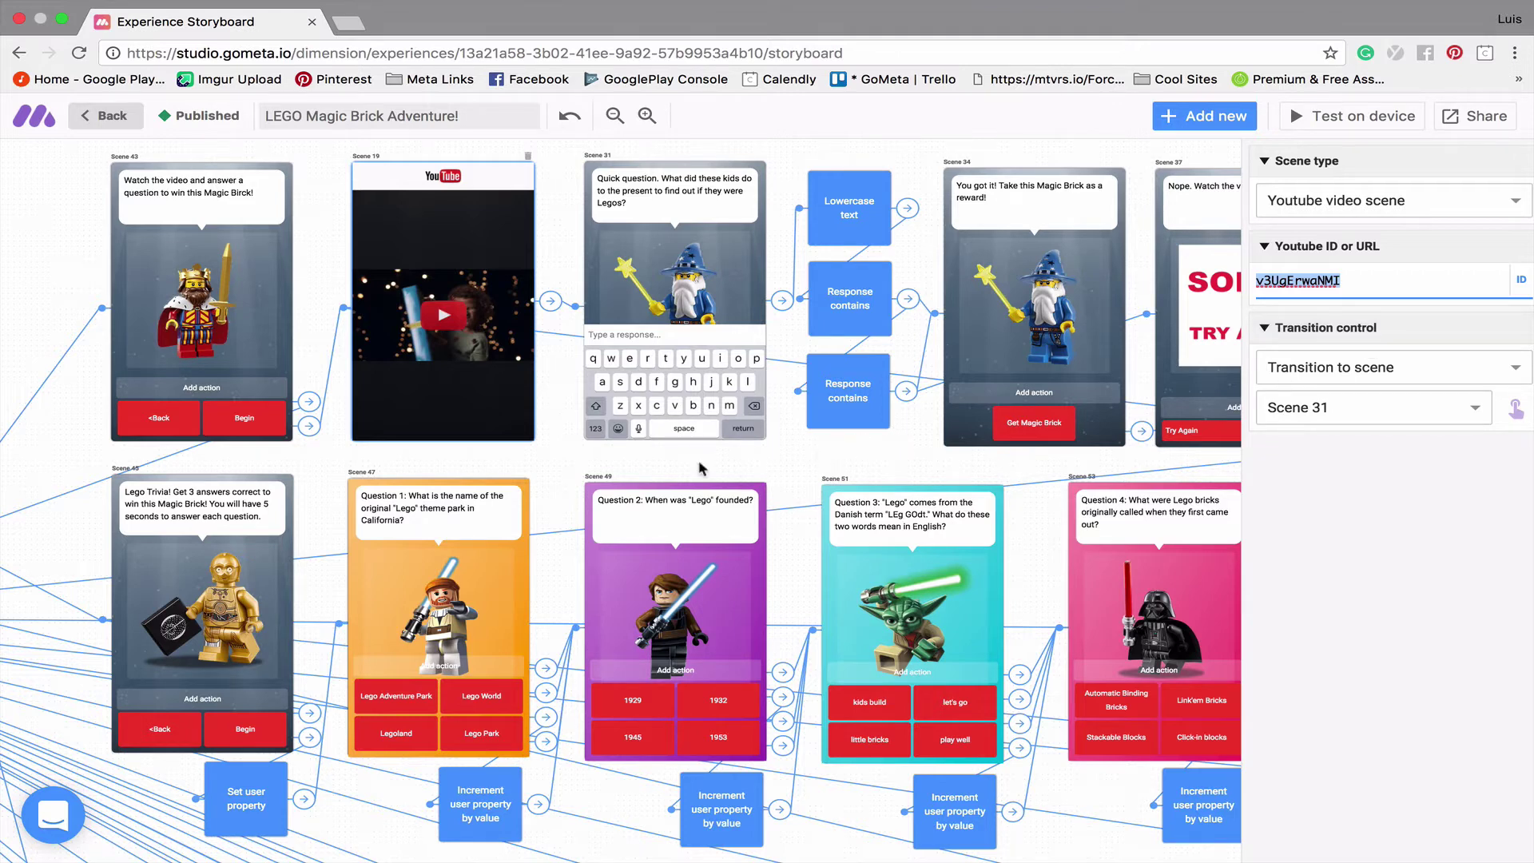
Inspect Scene 31 and its Response contains check sending 'shake' answers to Scene 34
left_click(763, 260)
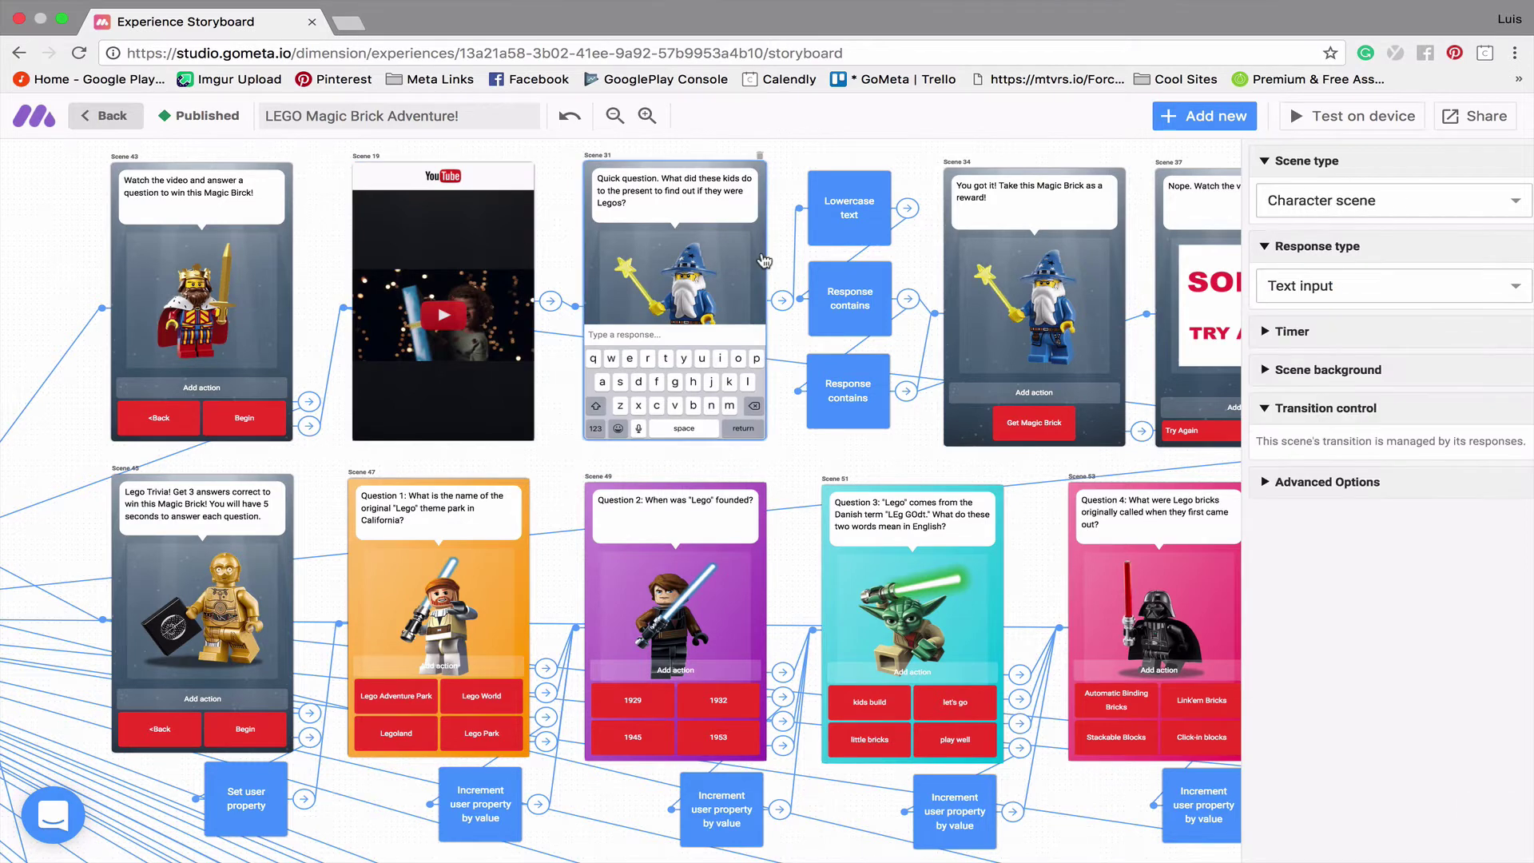
left_click(852, 306)
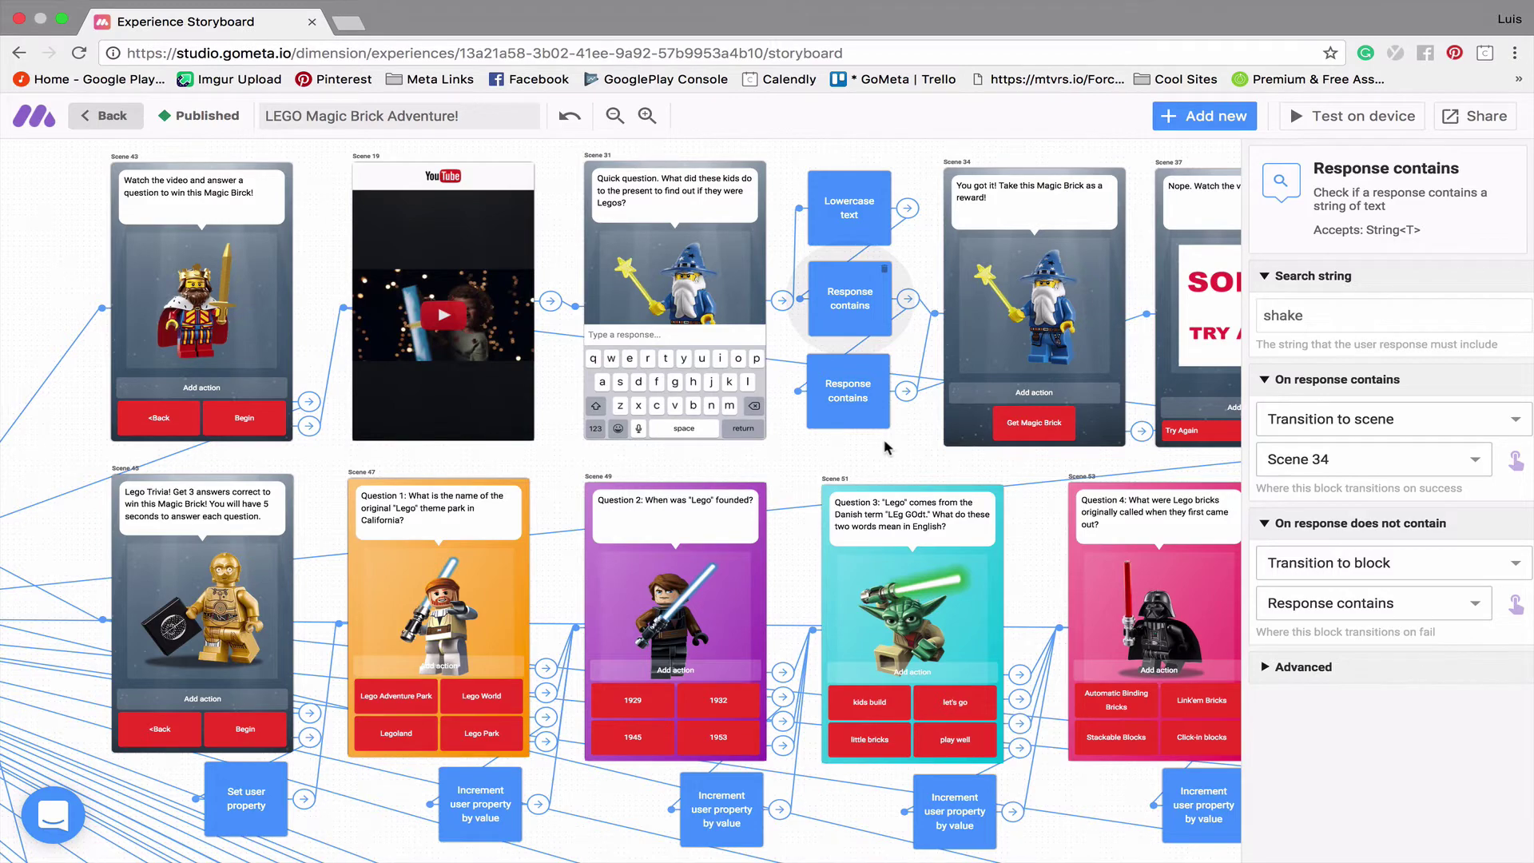
scroll(883, 439, "right", 15)
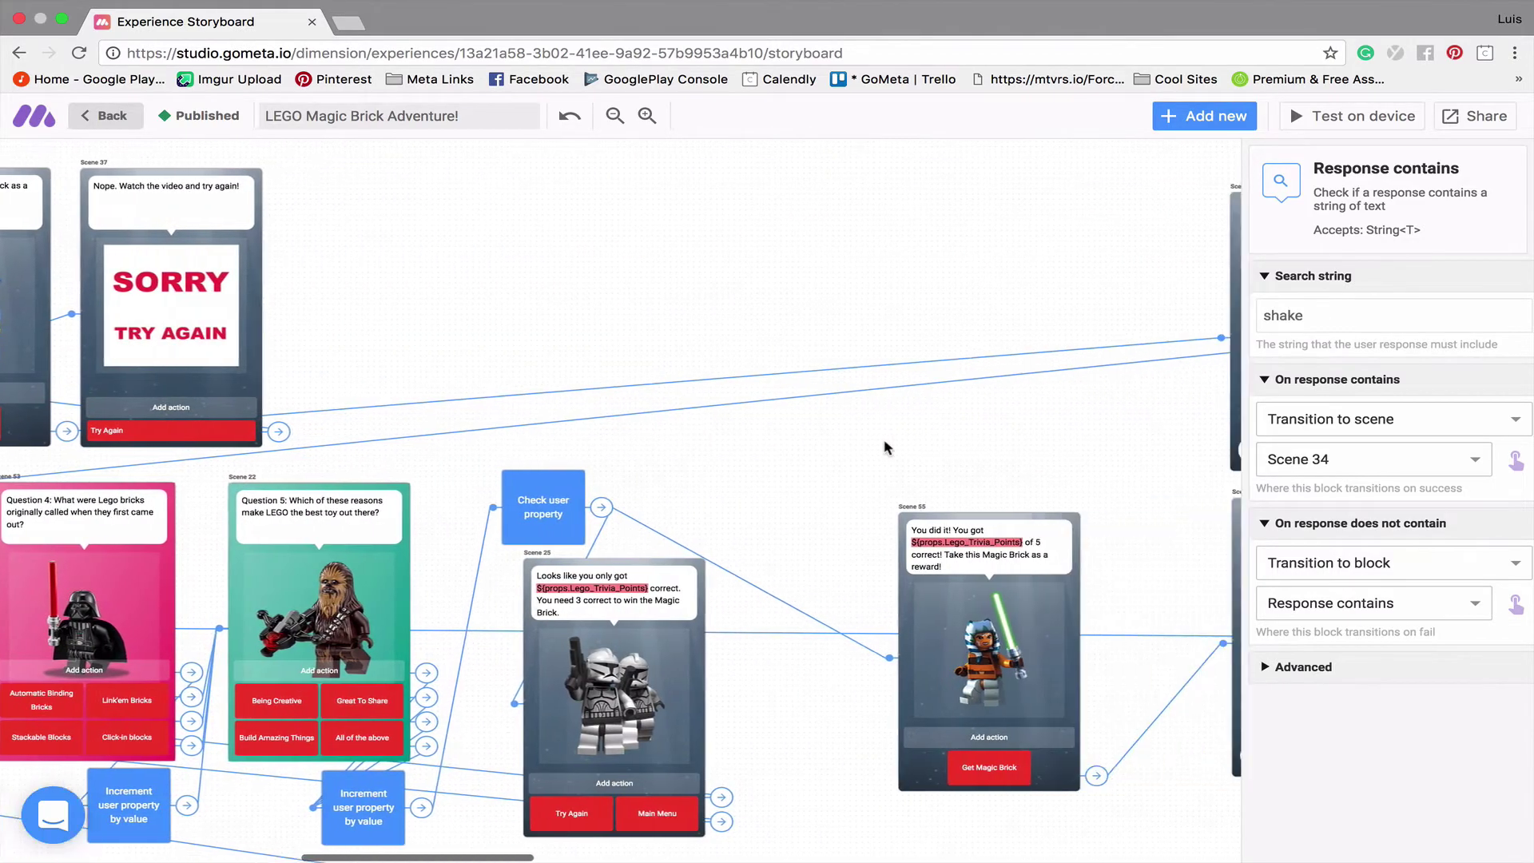
Pan to the trivia scenes and check the Set user property block starting Lego_Trivia_Points at 0
scroll(884, 442, "right", 3)
scroll(884, 441, "left", 20)
scroll(882, 447, "down", 3)
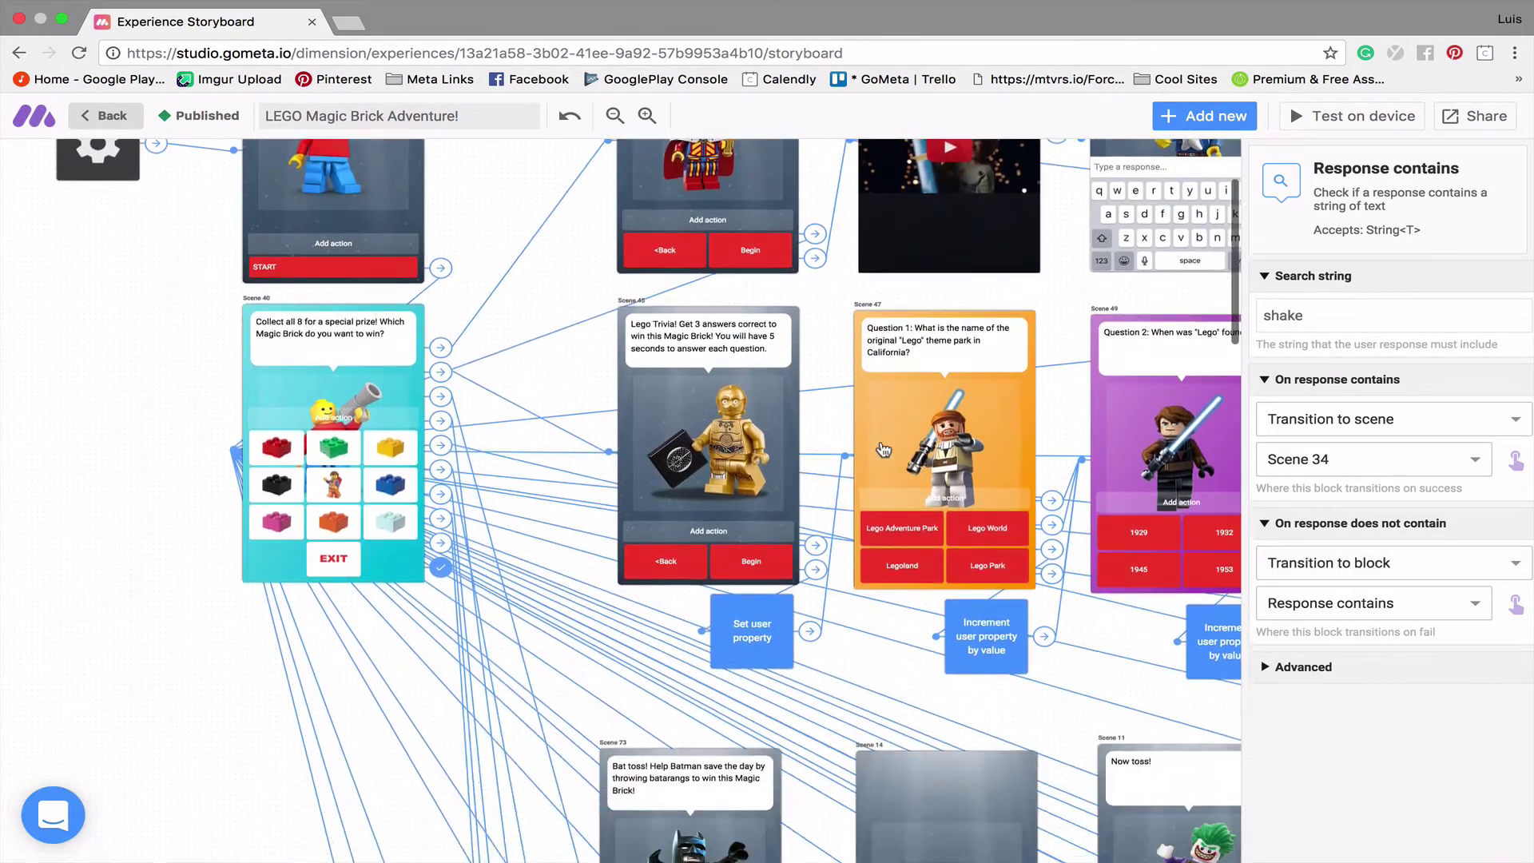
scroll(884, 449, "down", 1)
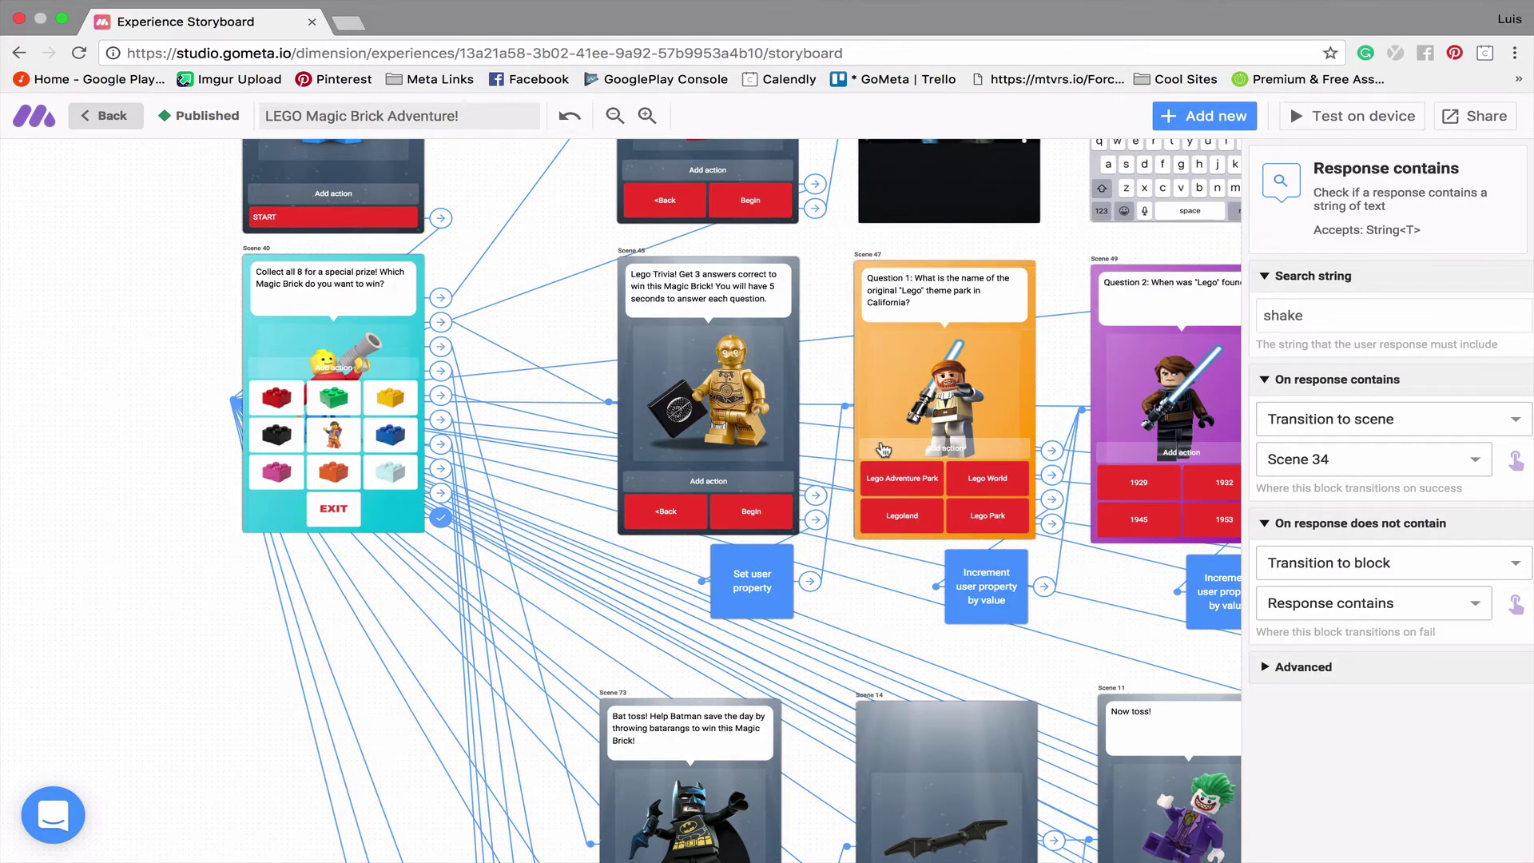
scroll(833, 406, "right", 10)
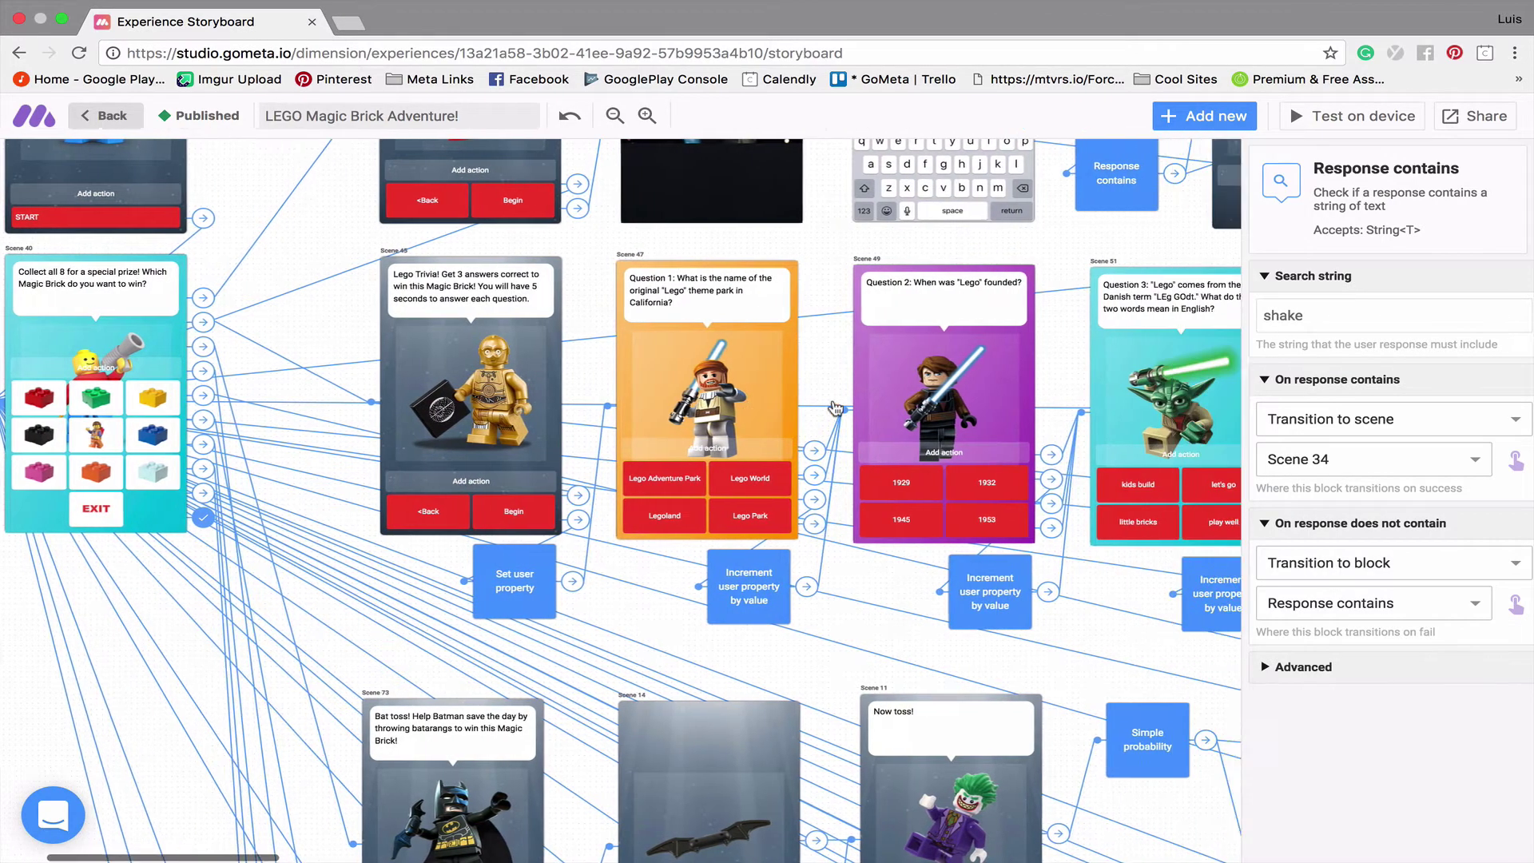
scroll(835, 409, "left", 4)
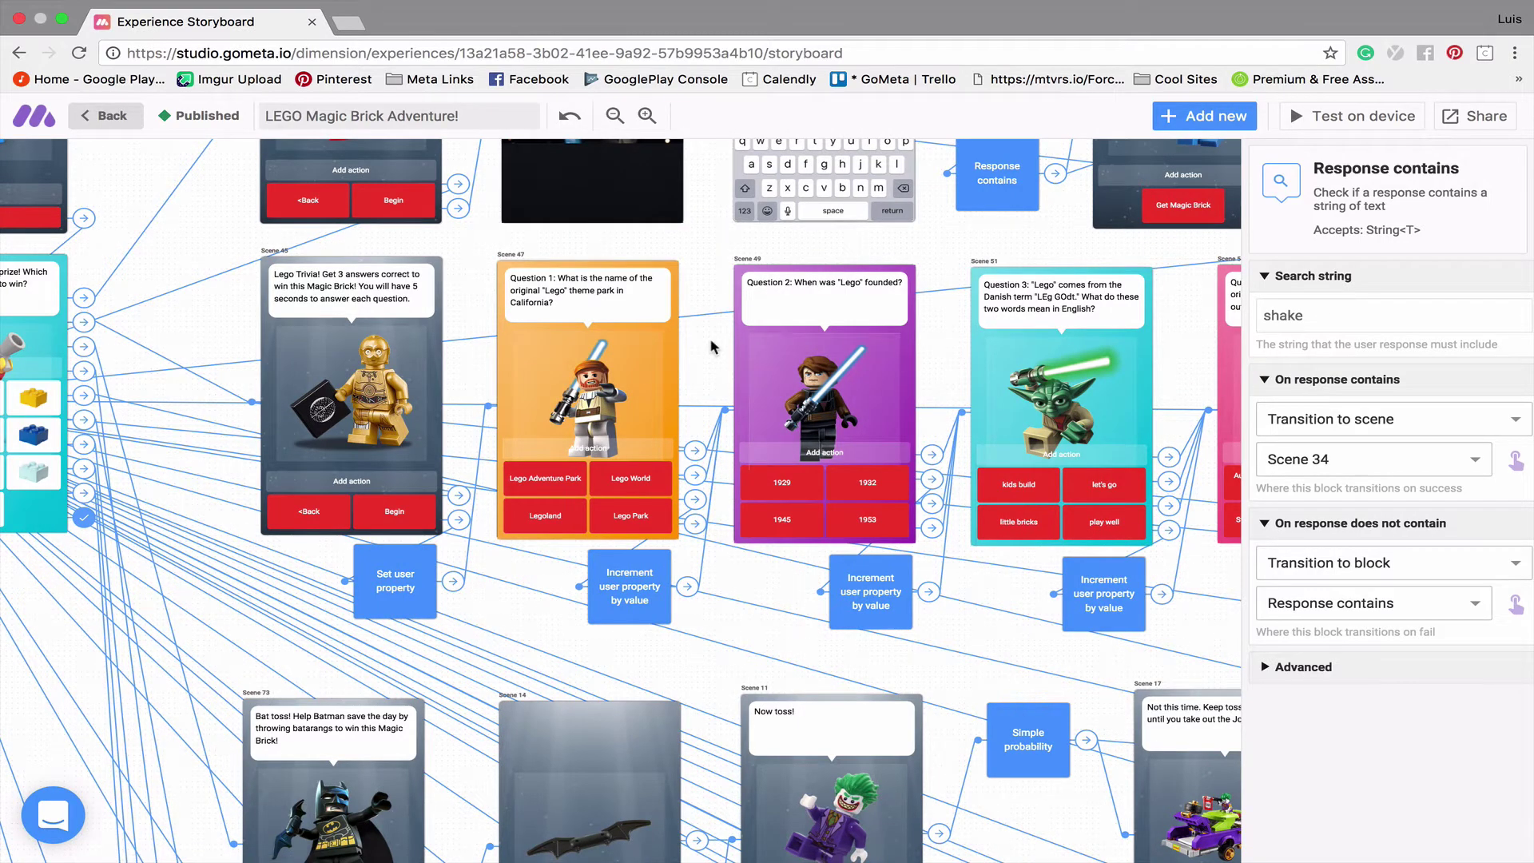
left_click(394, 585)
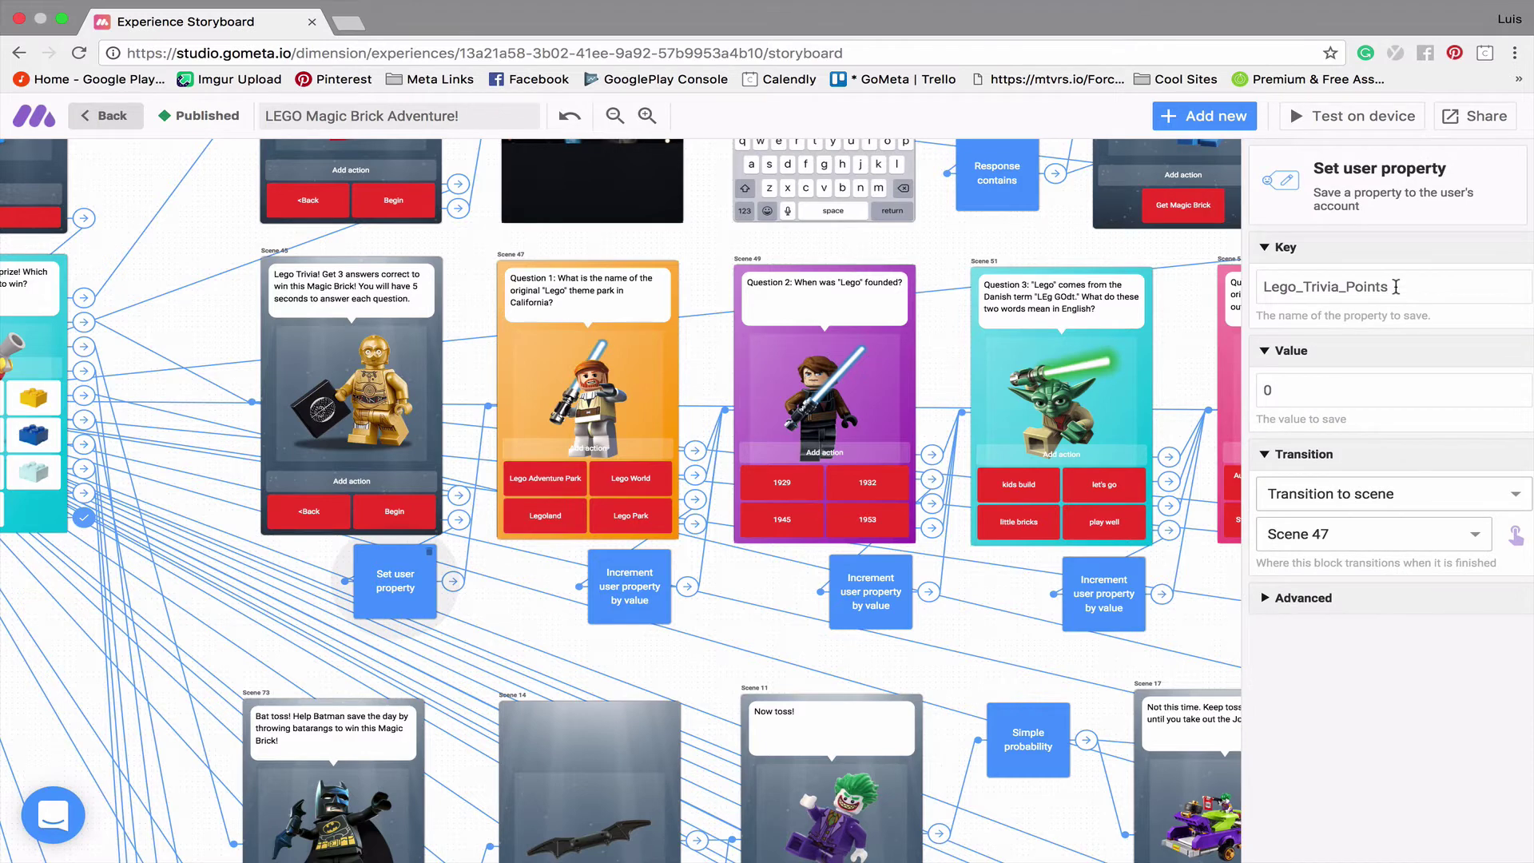
left_click_drag(1395, 286, 1259, 291)
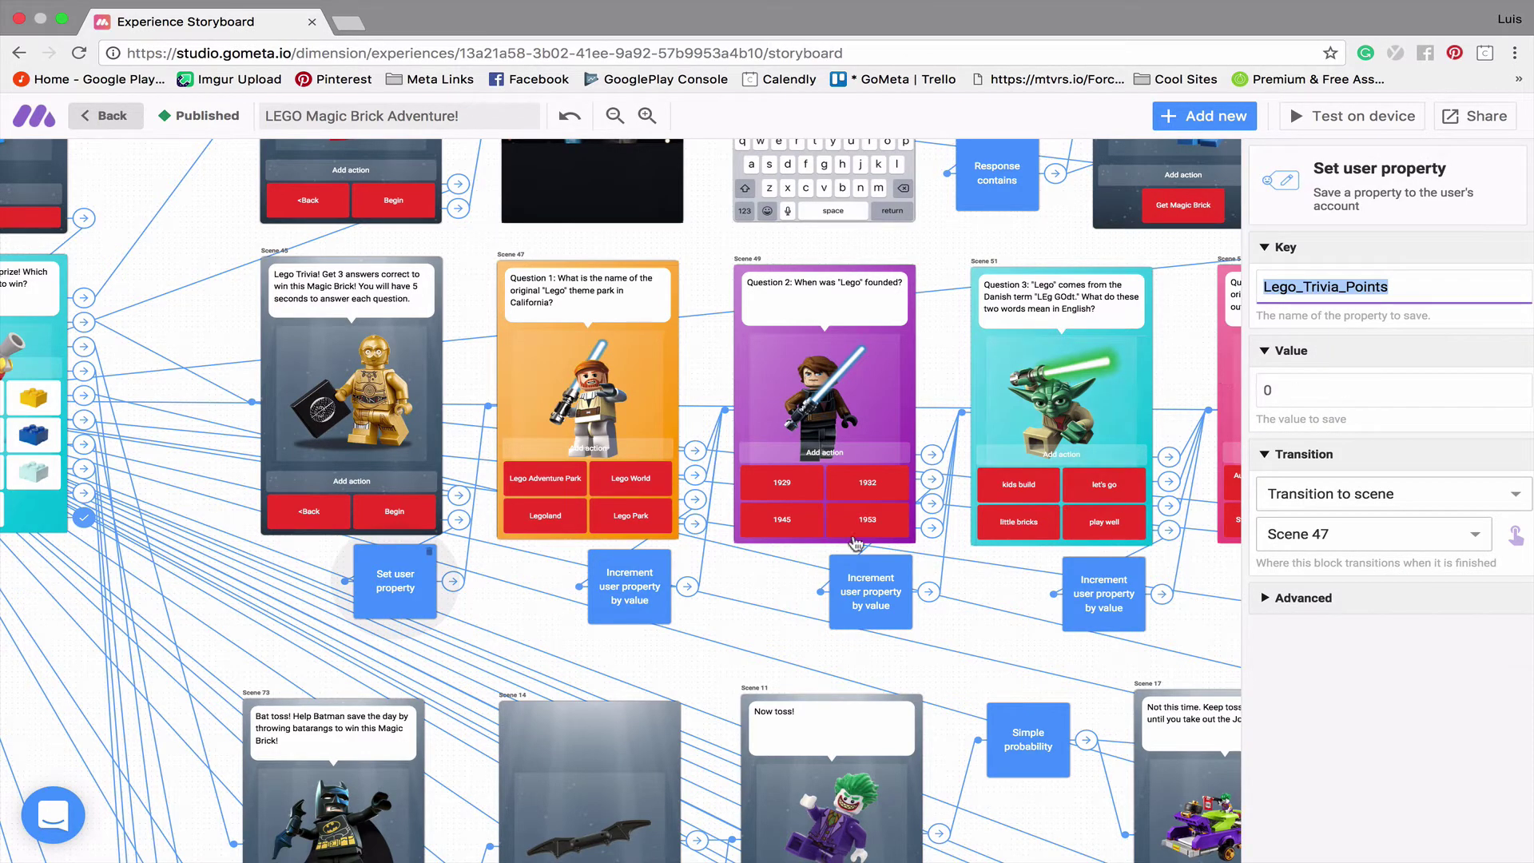
Inspect each Increment block adding 1 to Lego_Trivia_Points, the last leading to Scene 53
left_click(654, 607)
left_click(883, 591)
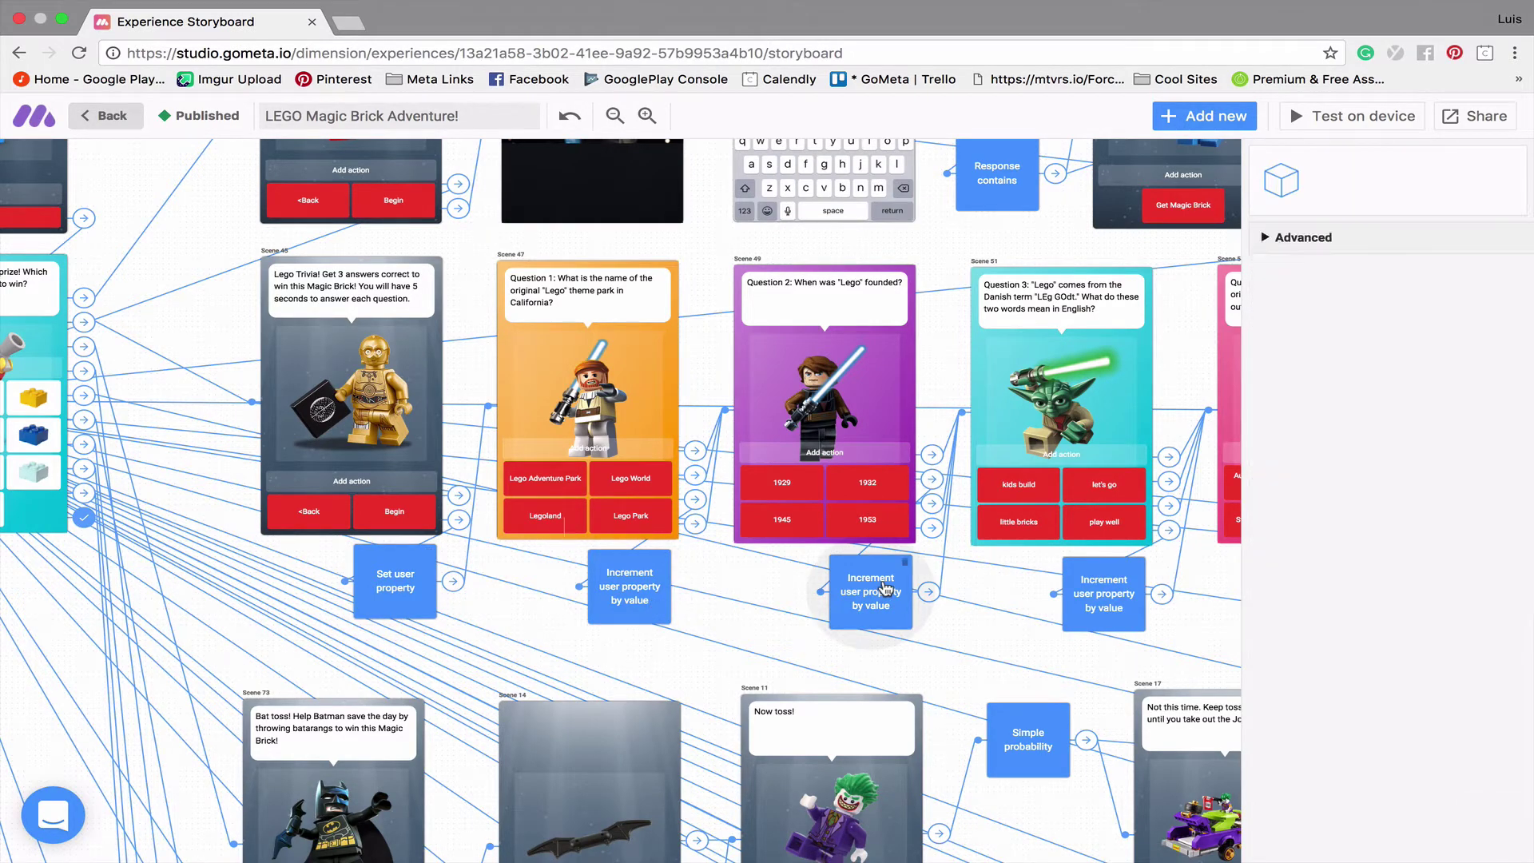
left_click(1107, 583)
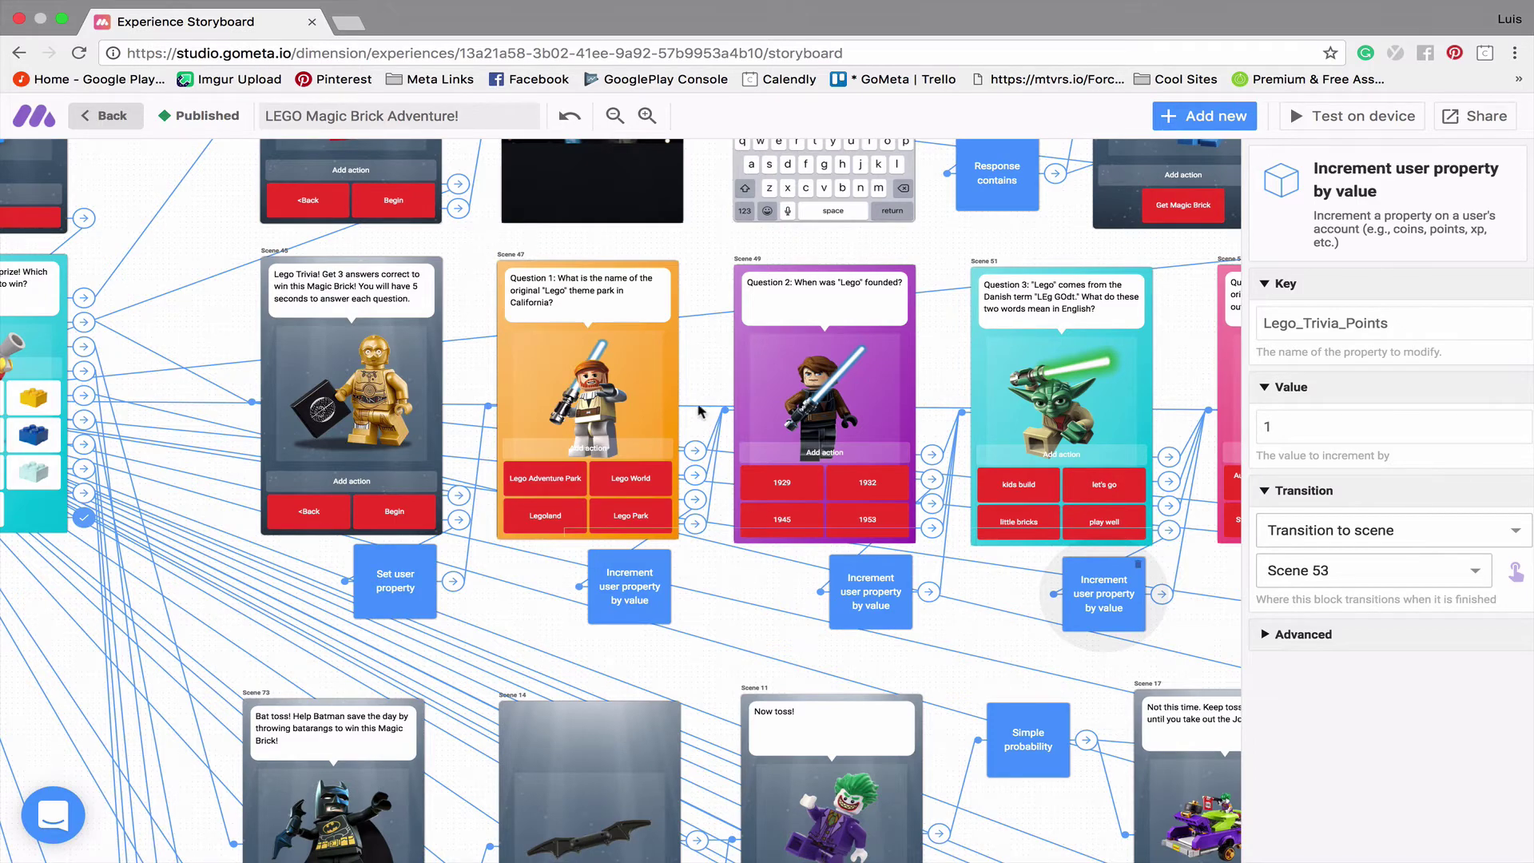
Open Scene 47's settings and review its automatic timer options
left_click(676, 380)
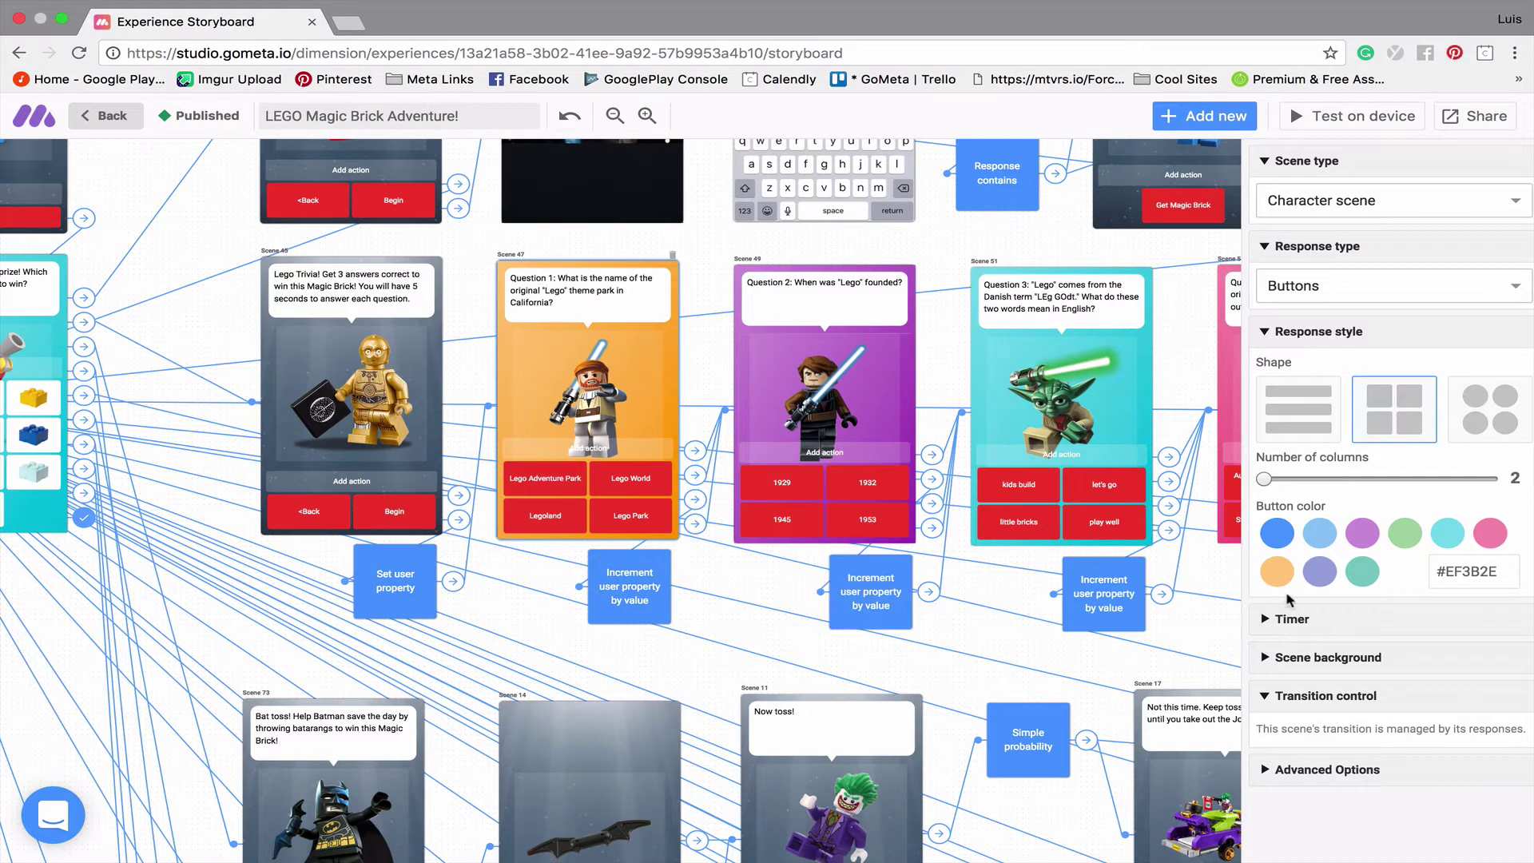
left_click(1302, 621)
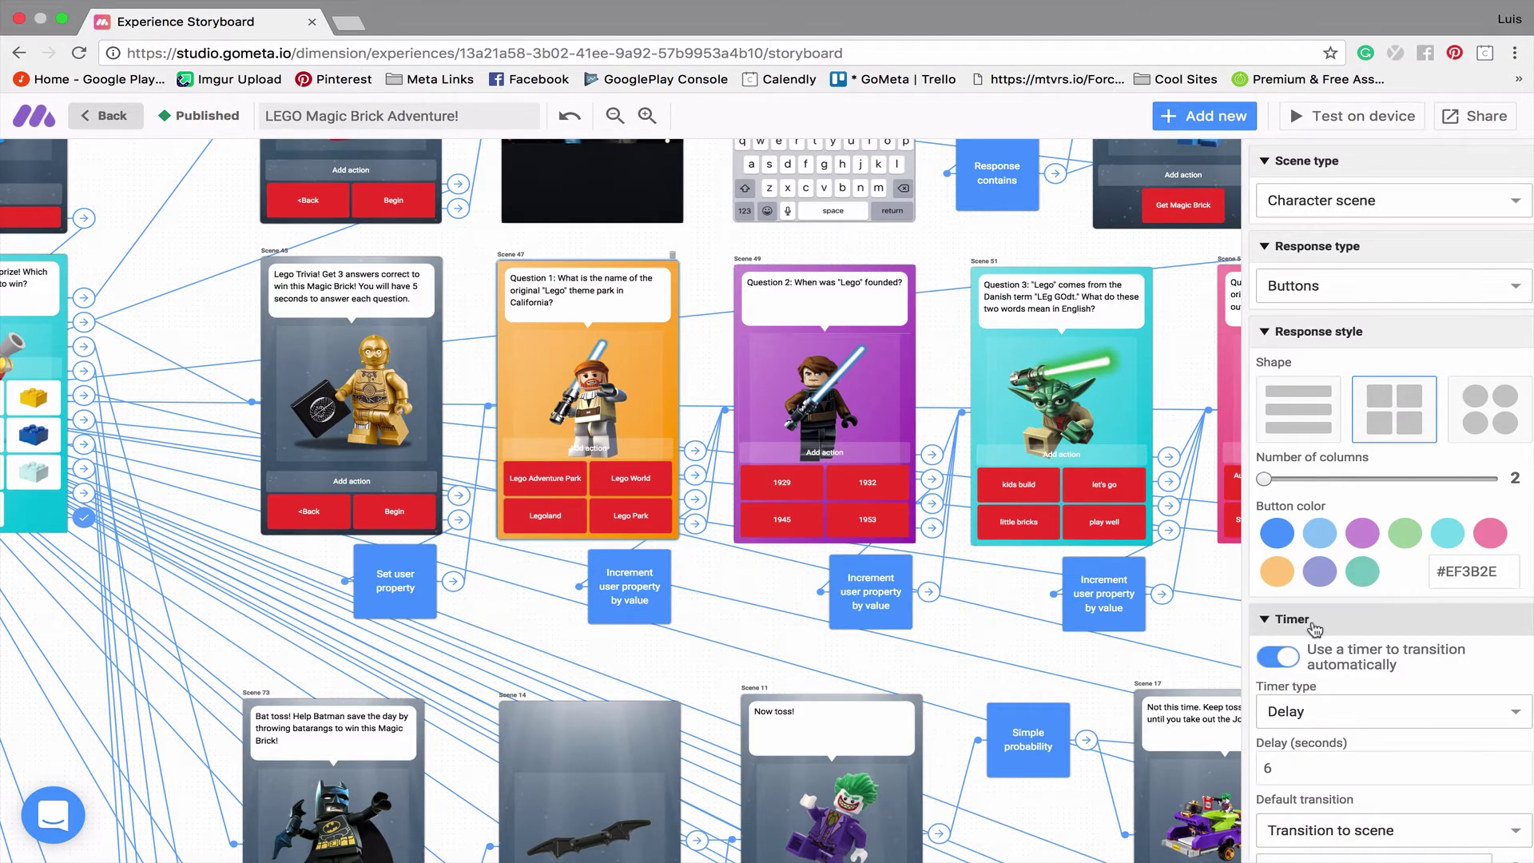
scroll(1314, 628, "down", 3)
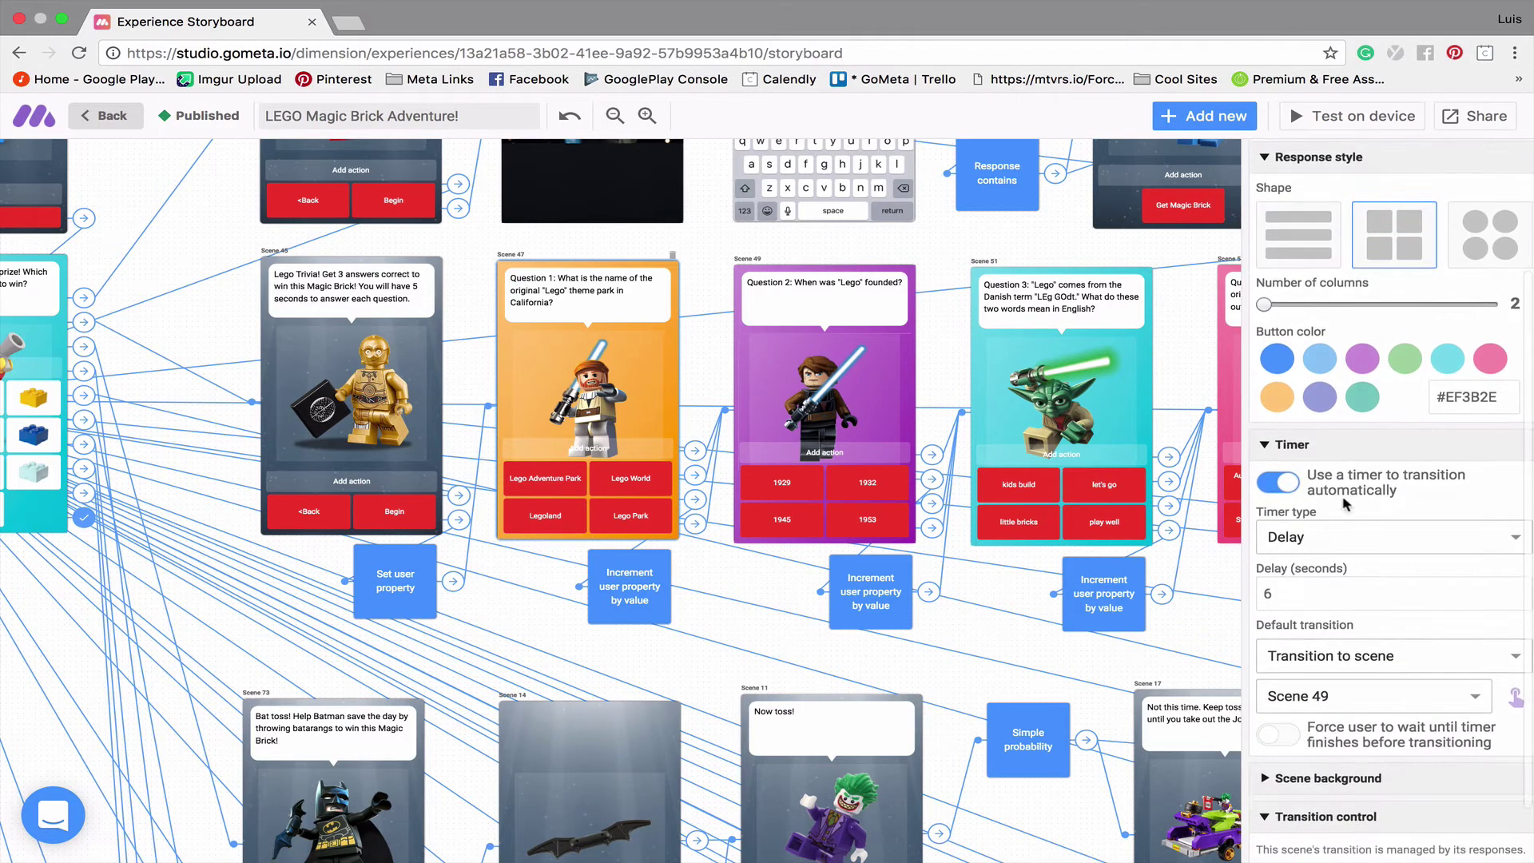
scroll(1374, 487, "down", 1)
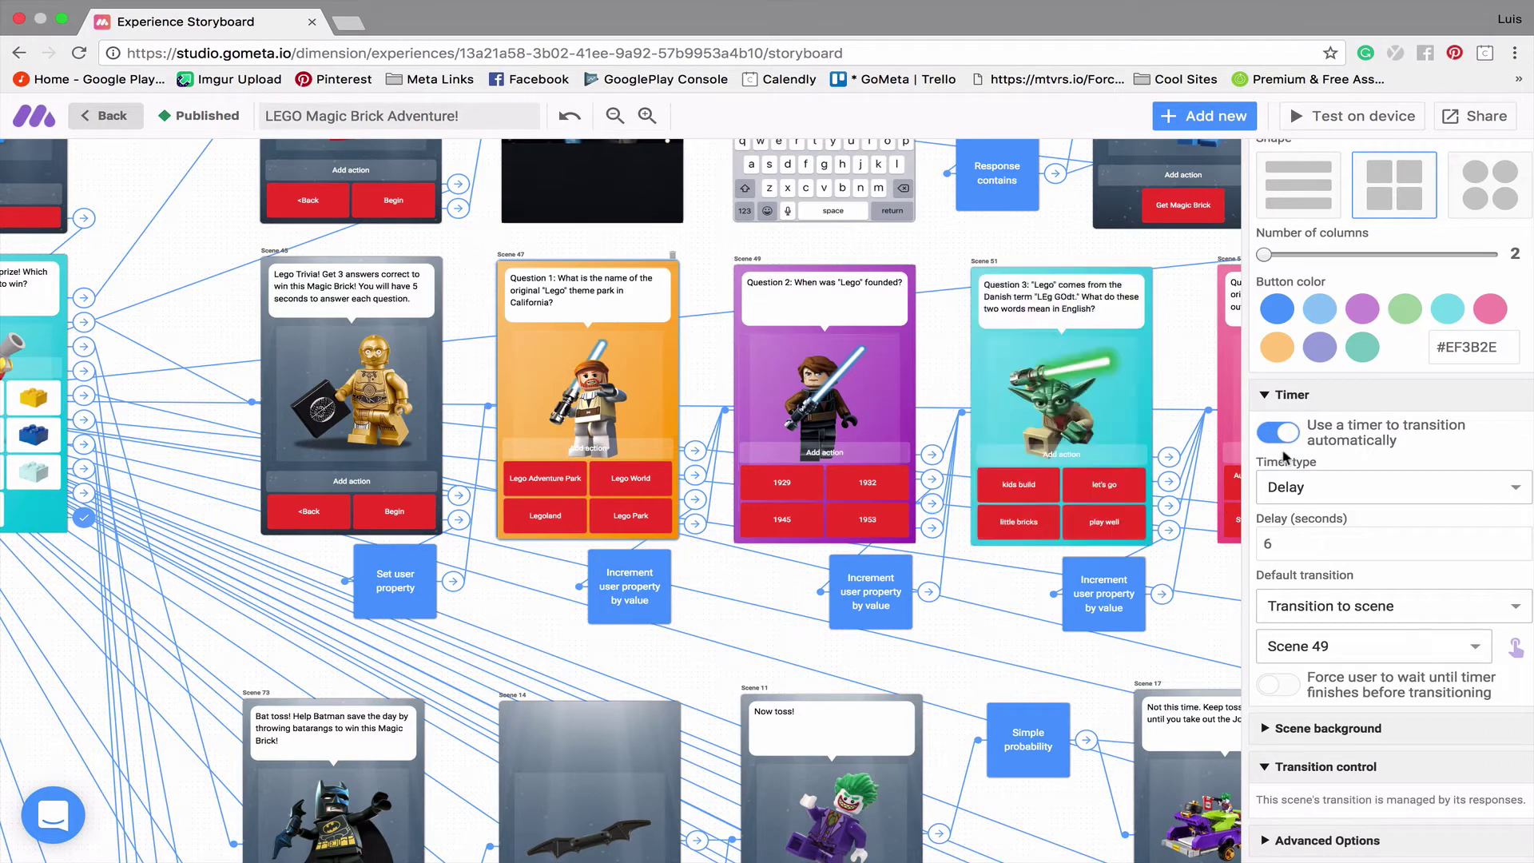
Collapse the Timer, expand Scene background, and pan toward Scenes 53, 22 and 25
left_click(1310, 395)
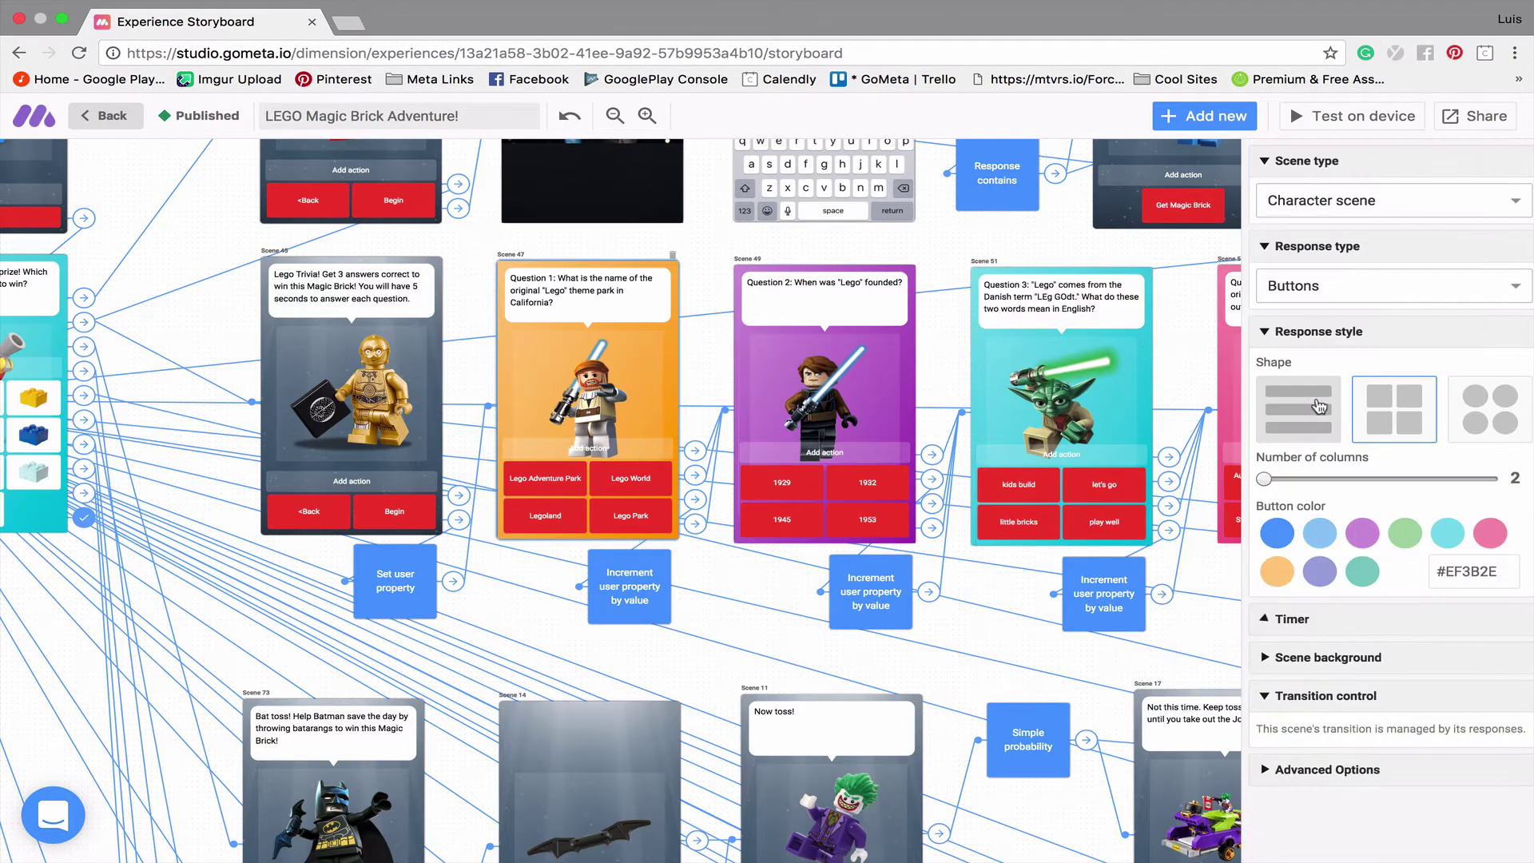
left_click(1318, 657)
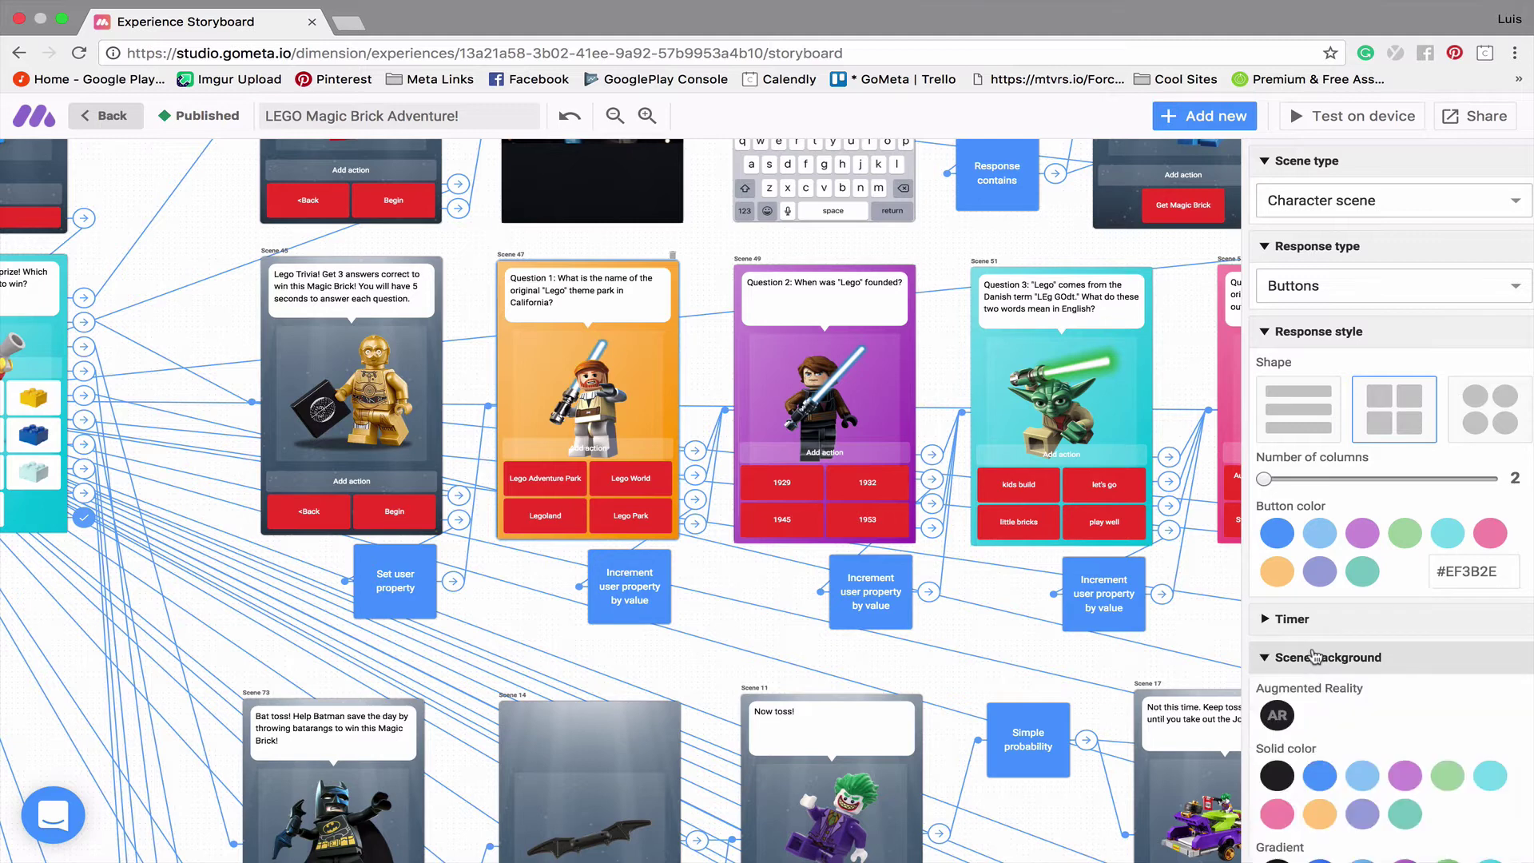
scroll(1315, 657, "down", 3)
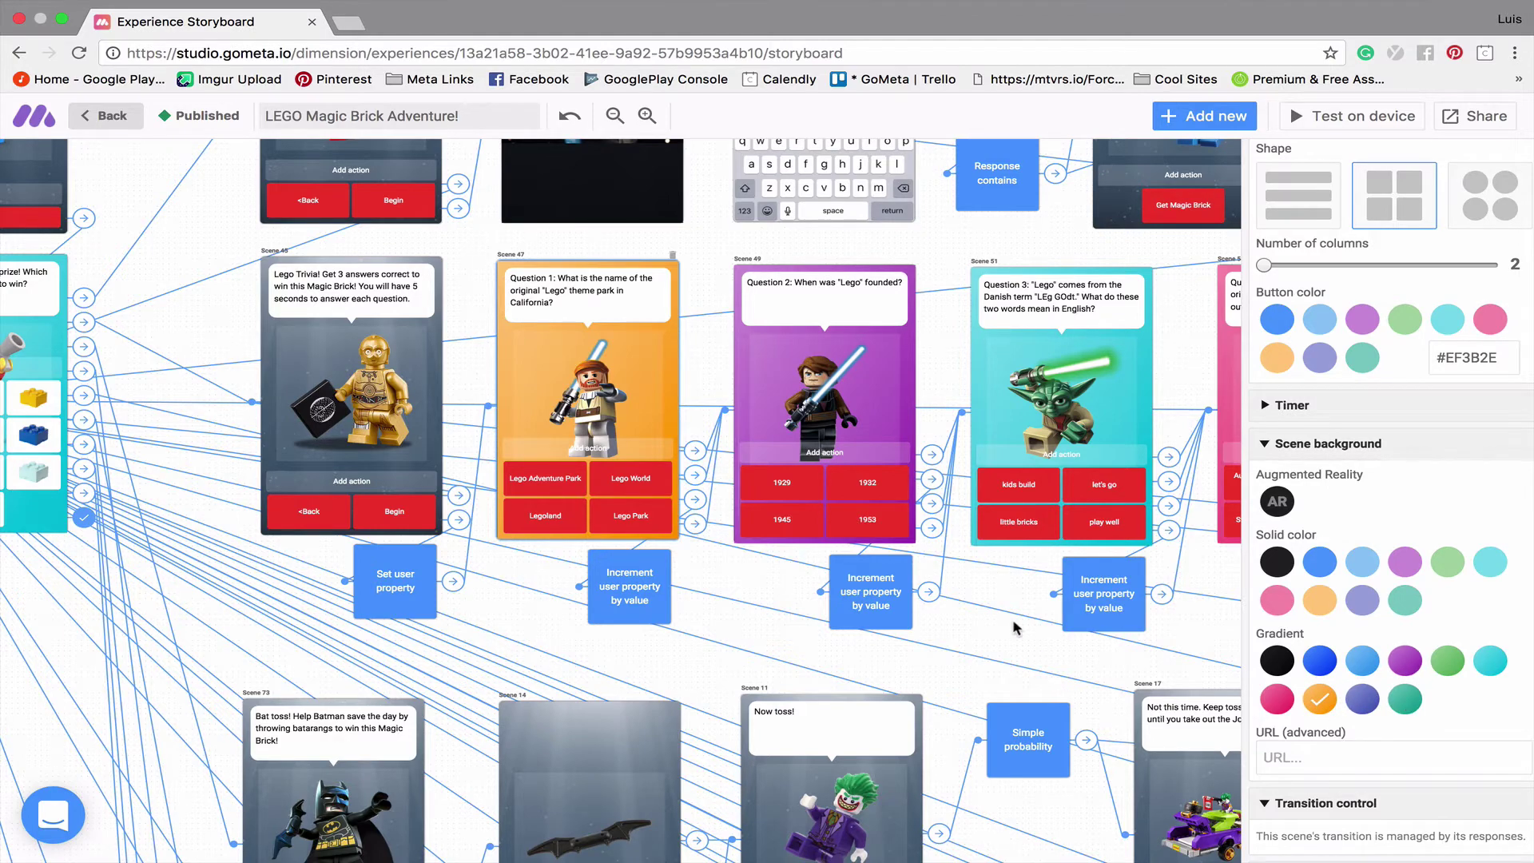
scroll(1015, 627, "right", 10)
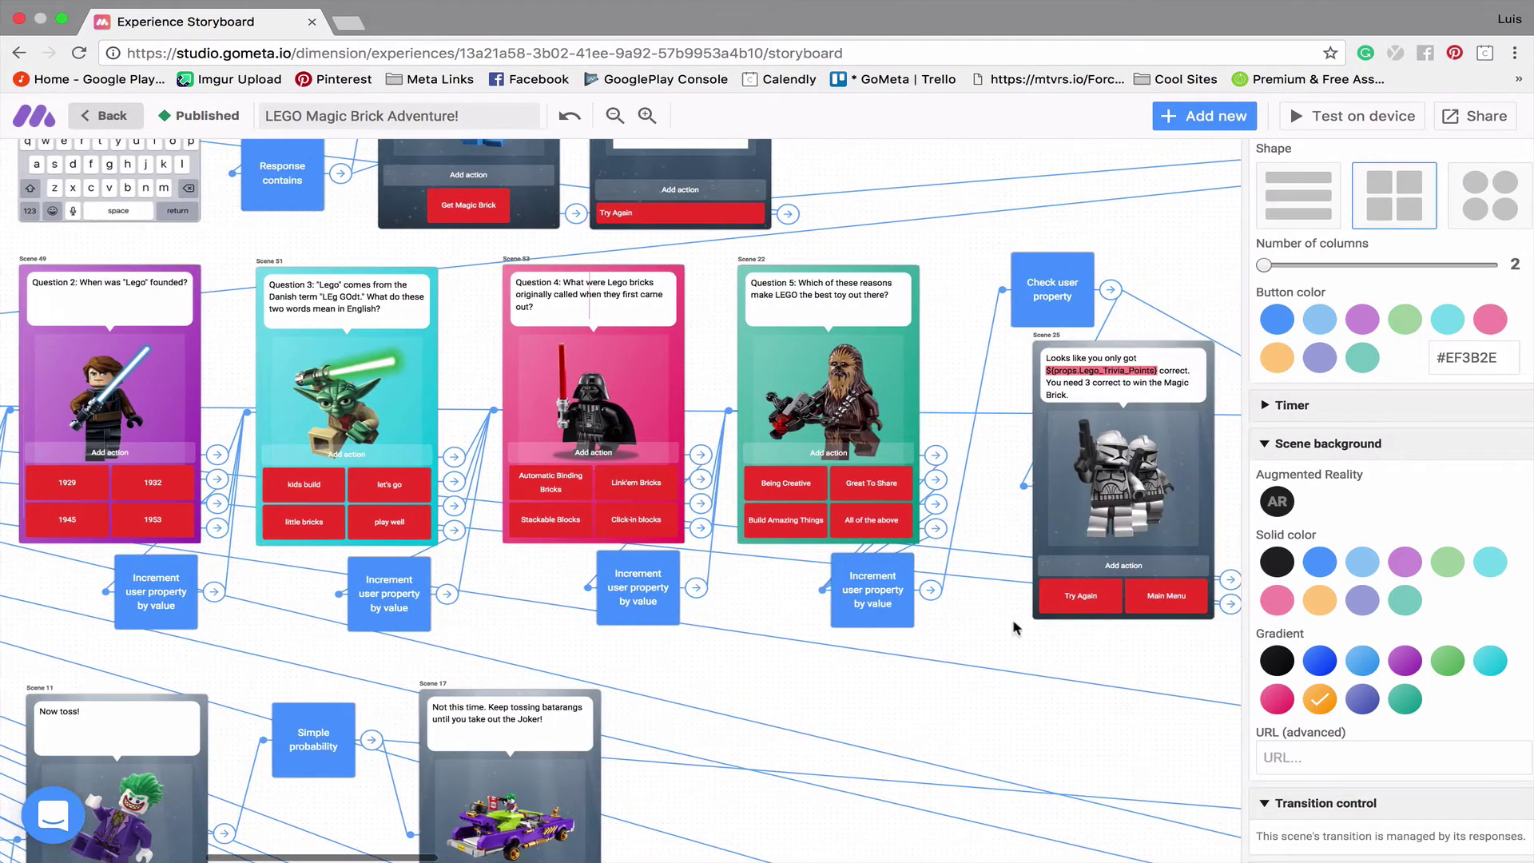
Inspect the Lego_Trivia_Points > 2 check (Scene 55, else Scene 25), then view Scenes 55 and 59
scroll(1015, 627, "right", 3)
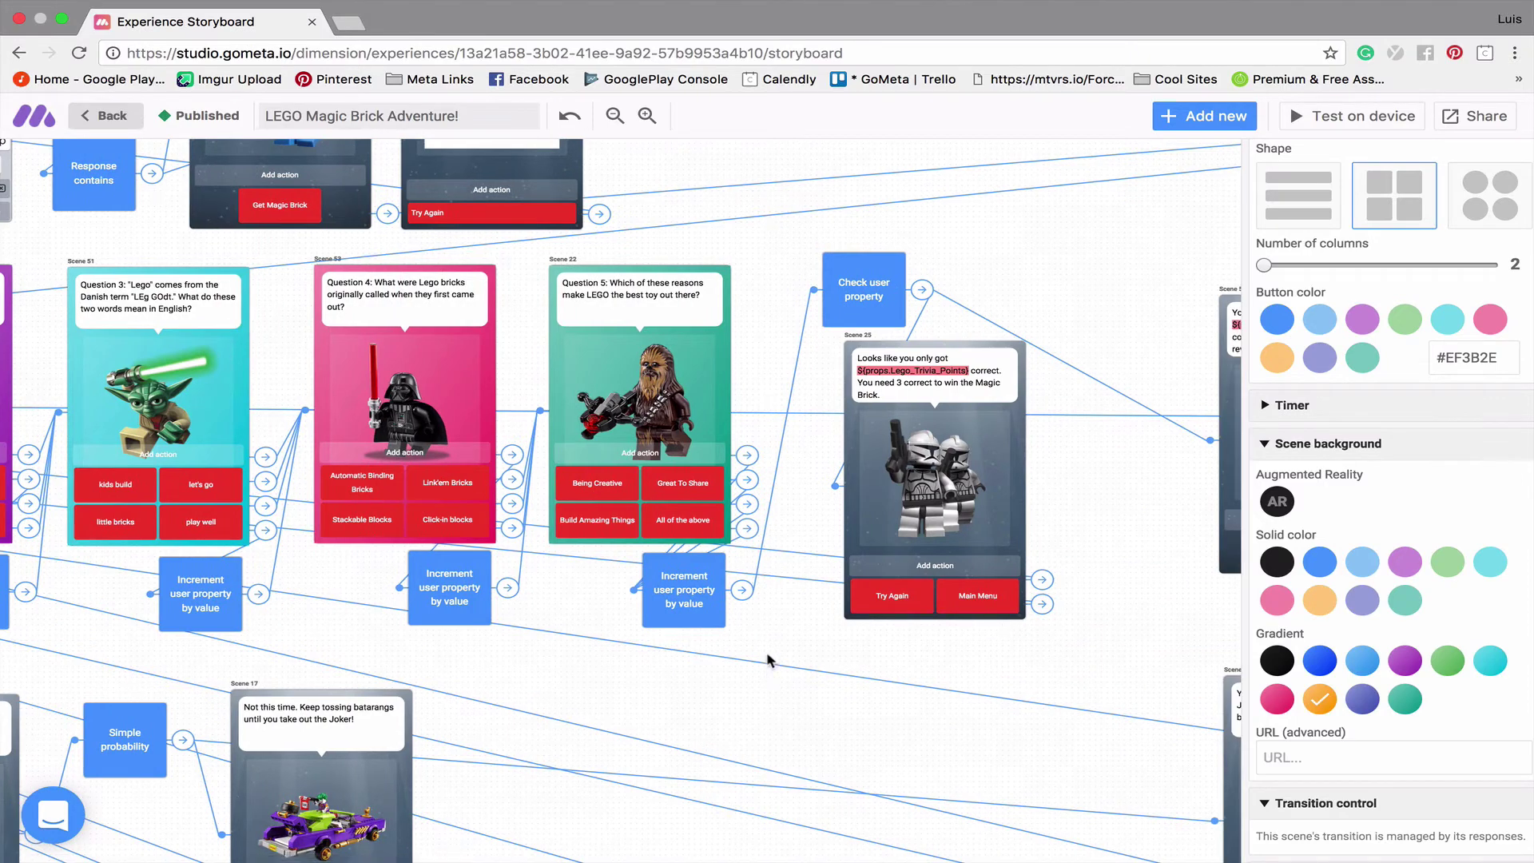
left_click(867, 296)
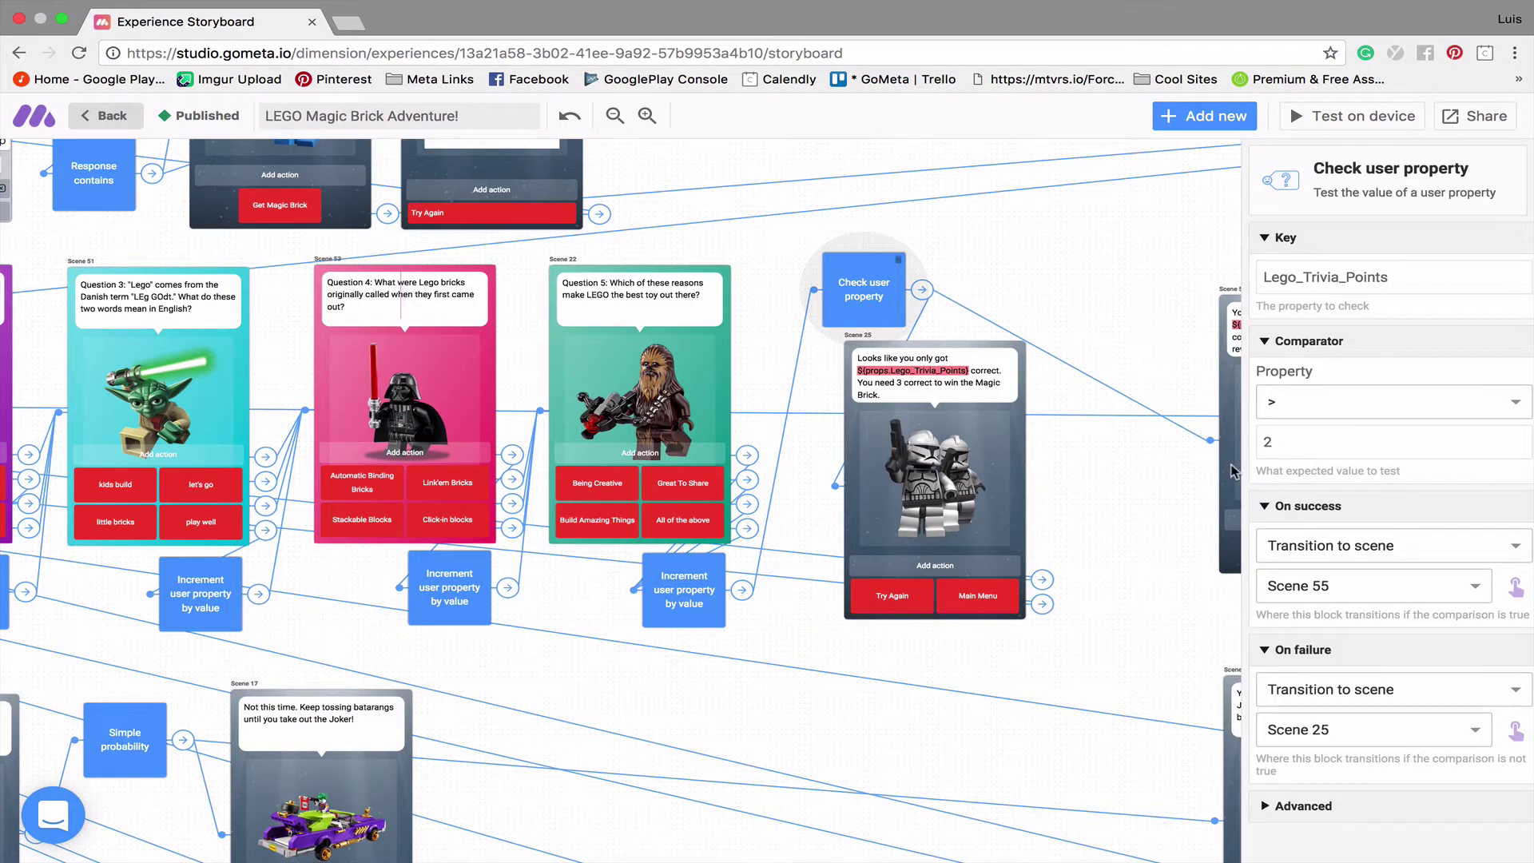
scroll(1161, 502, "right", 6)
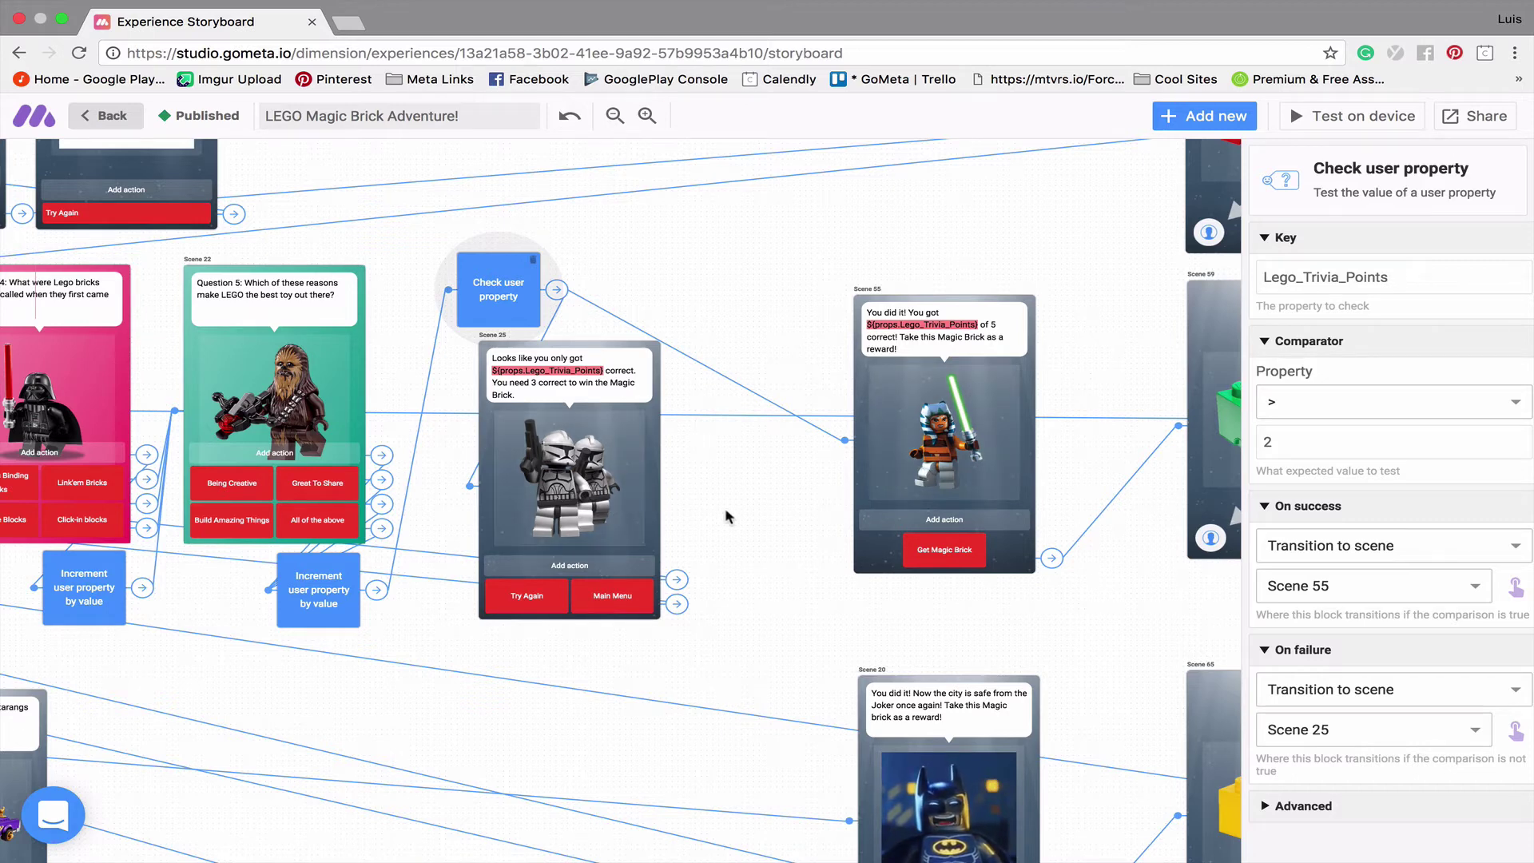
scroll(727, 516, "right", 4)
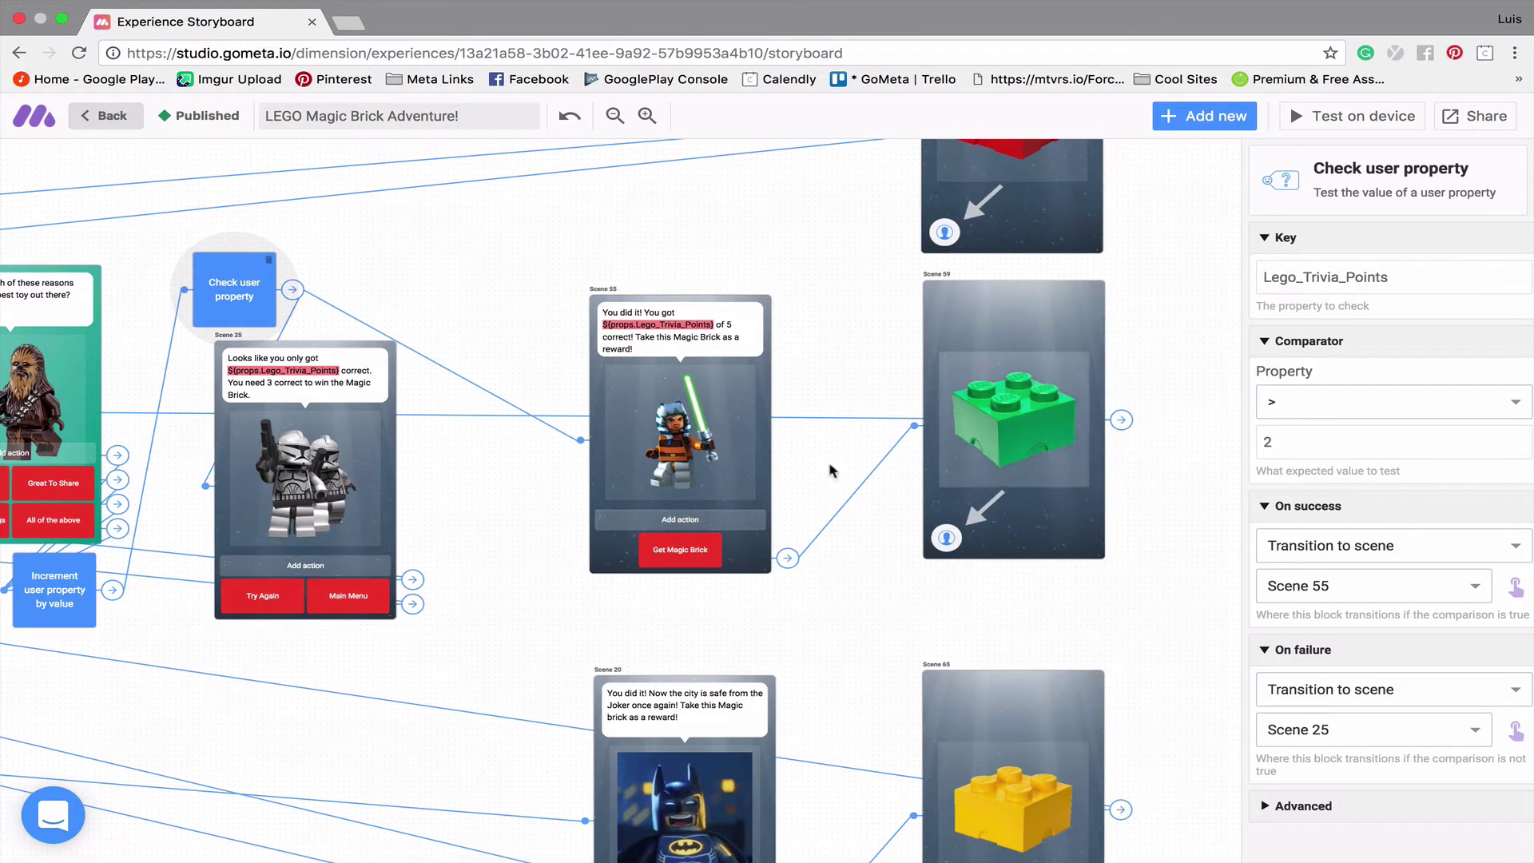
scroll(483, 407, "left", 4)
scroll(483, 447, "up", 8)
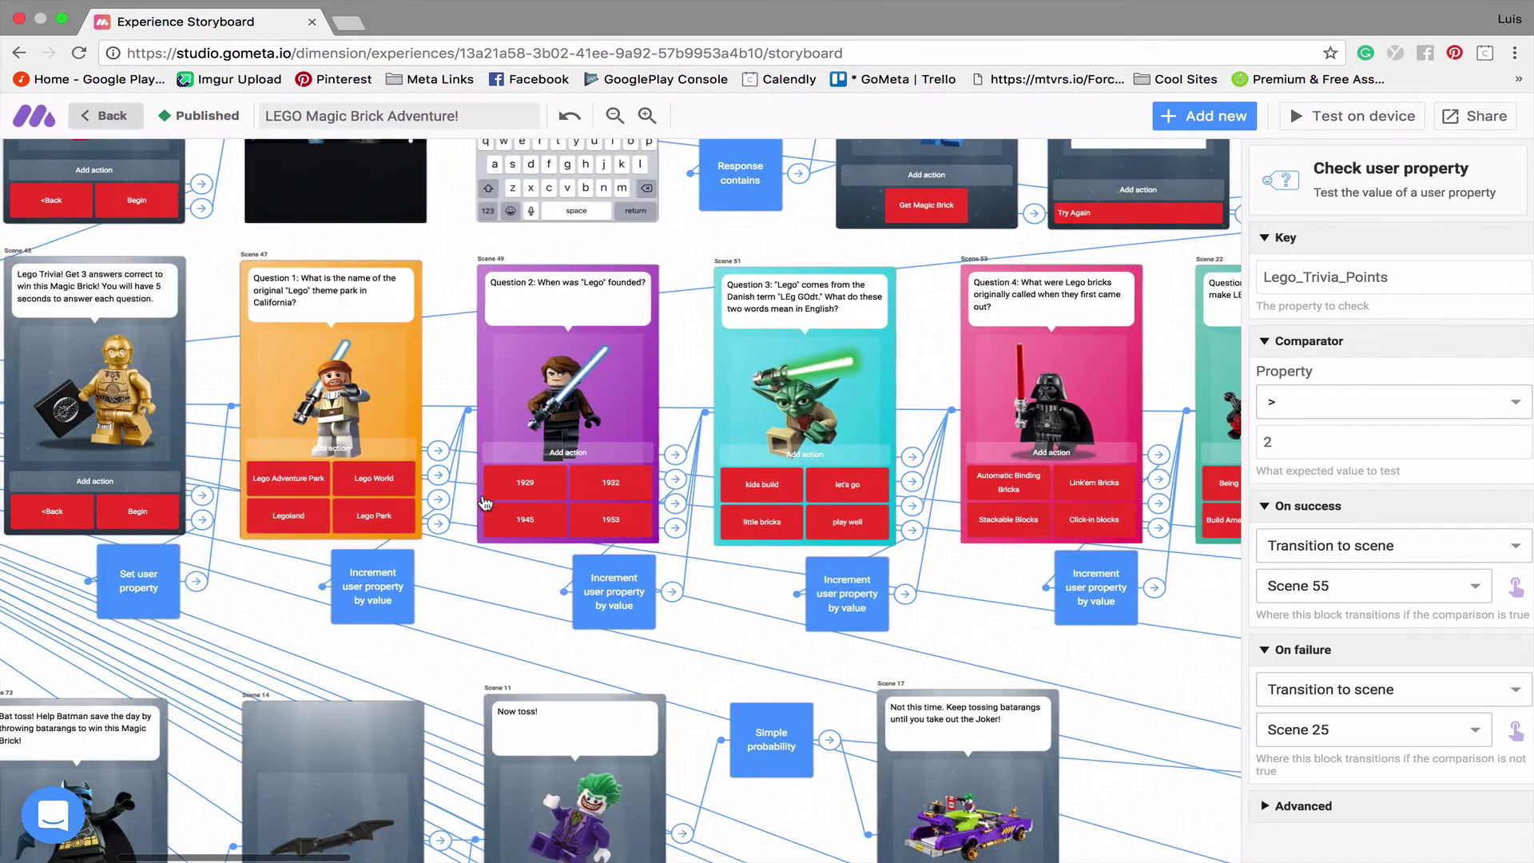
Pan the board down and right to the Scene 73, 14, 11 and 17 cards
scroll(484, 501, "down", 5)
scroll(483, 501, "left", 6)
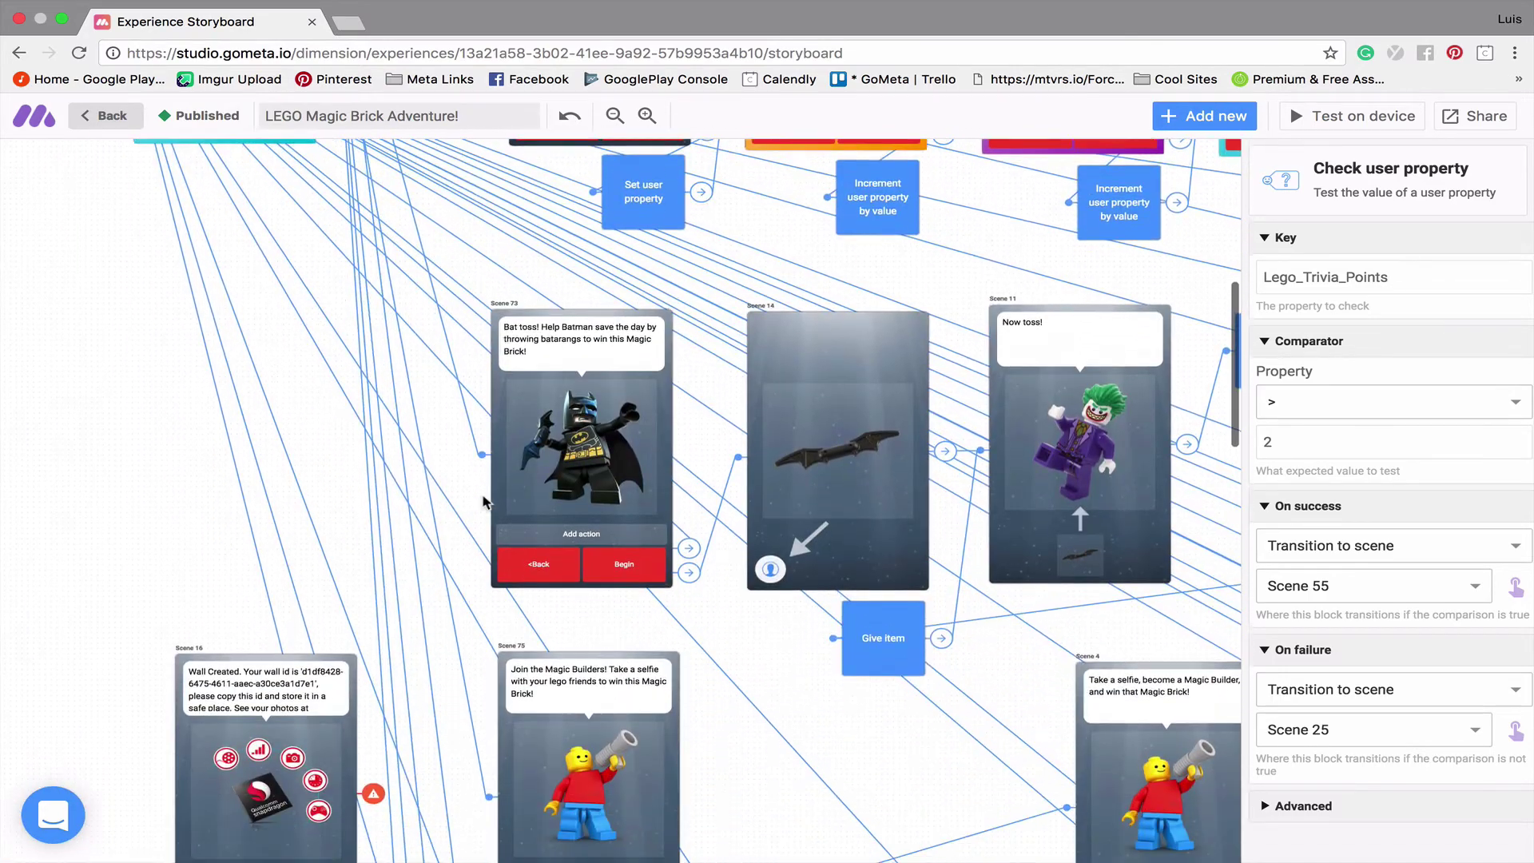
scroll(483, 501, "down", 2)
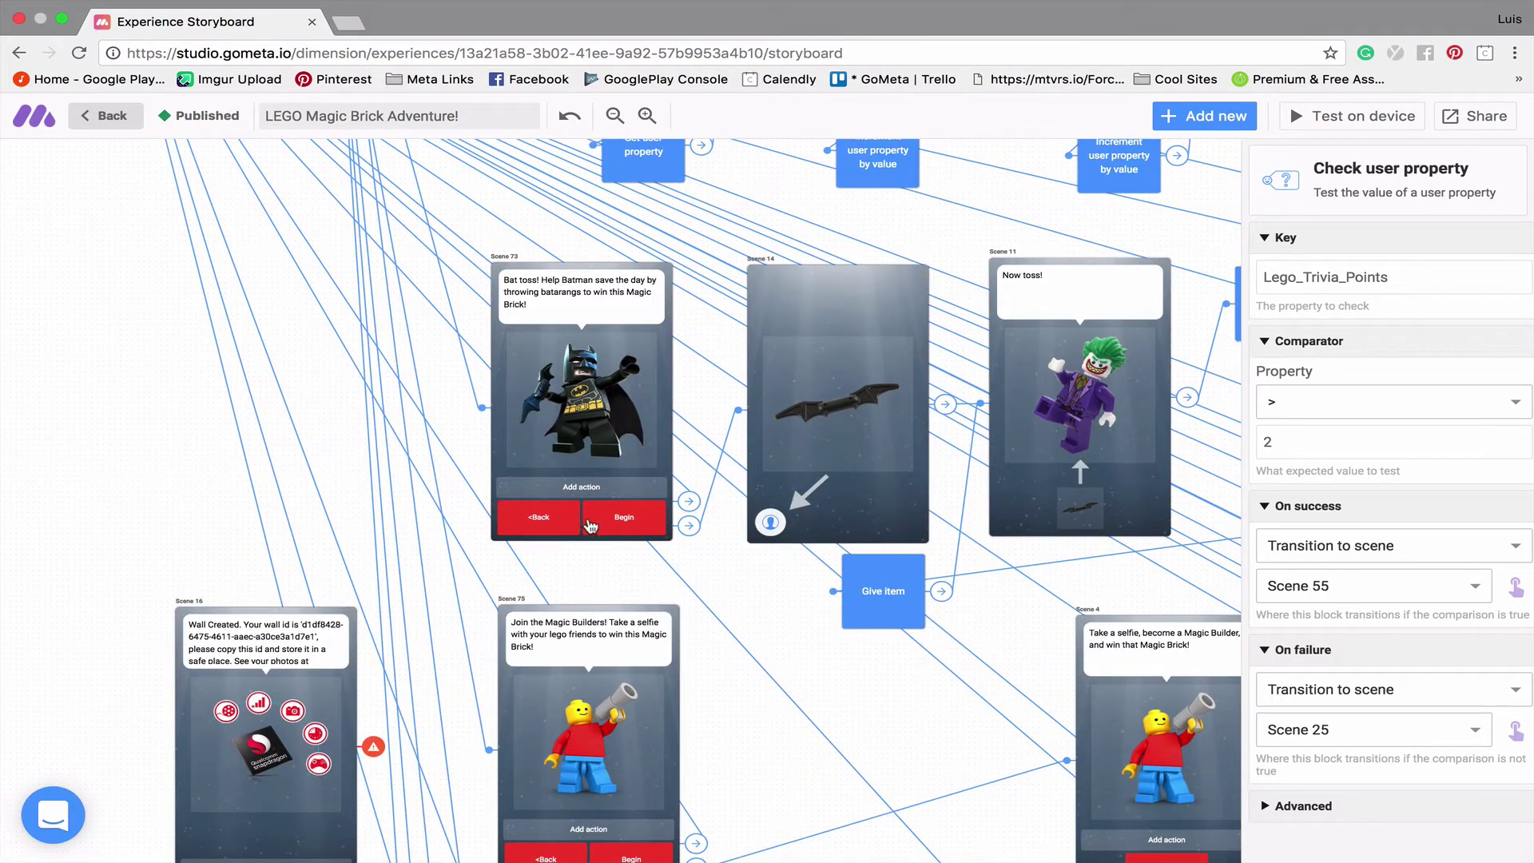
scroll(727, 567, "right", 7)
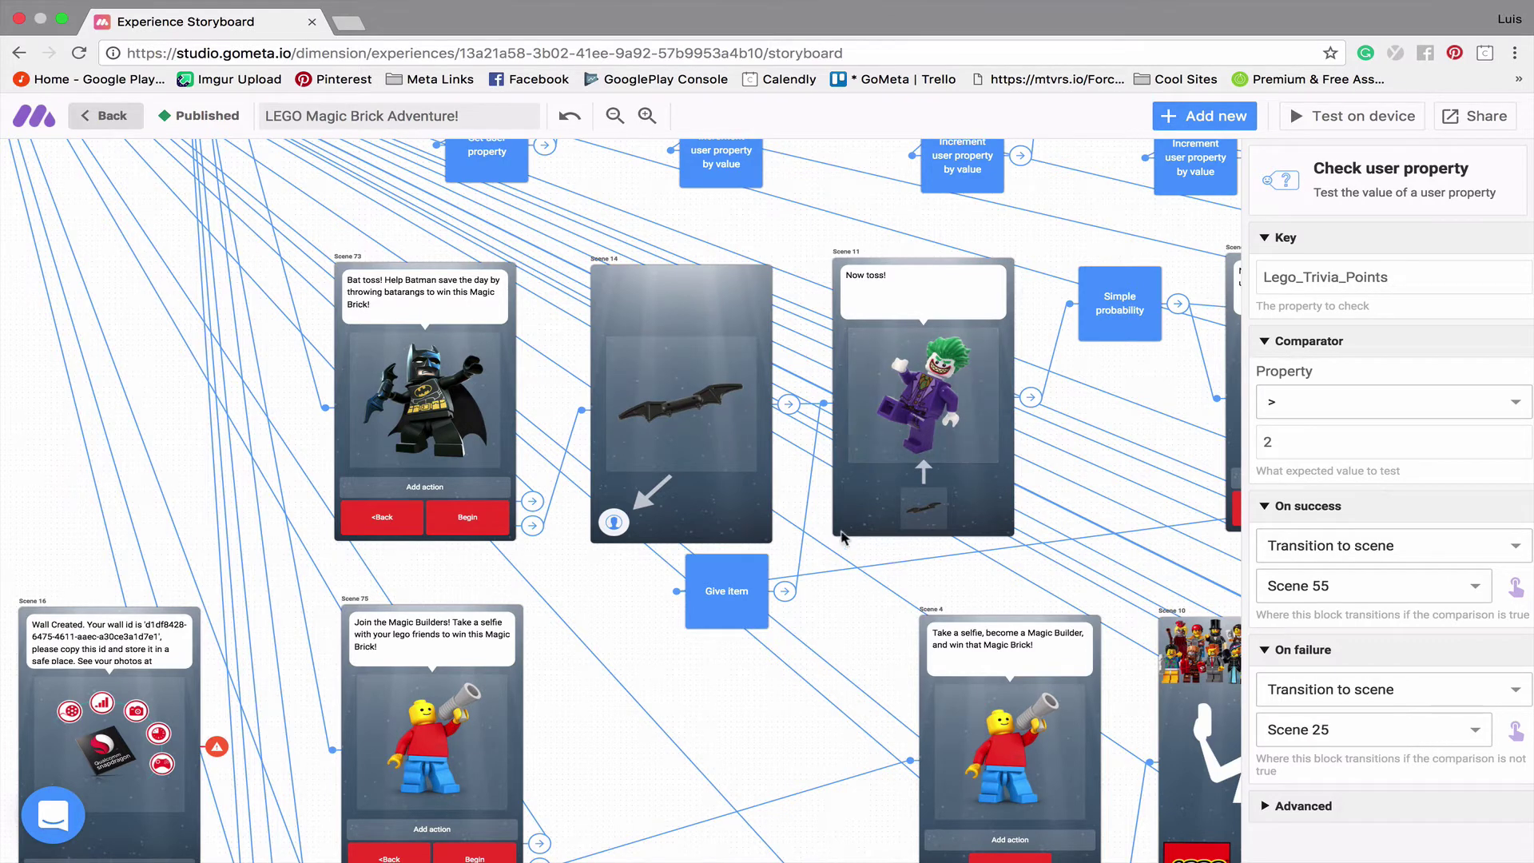
scroll(919, 587, "right", 5)
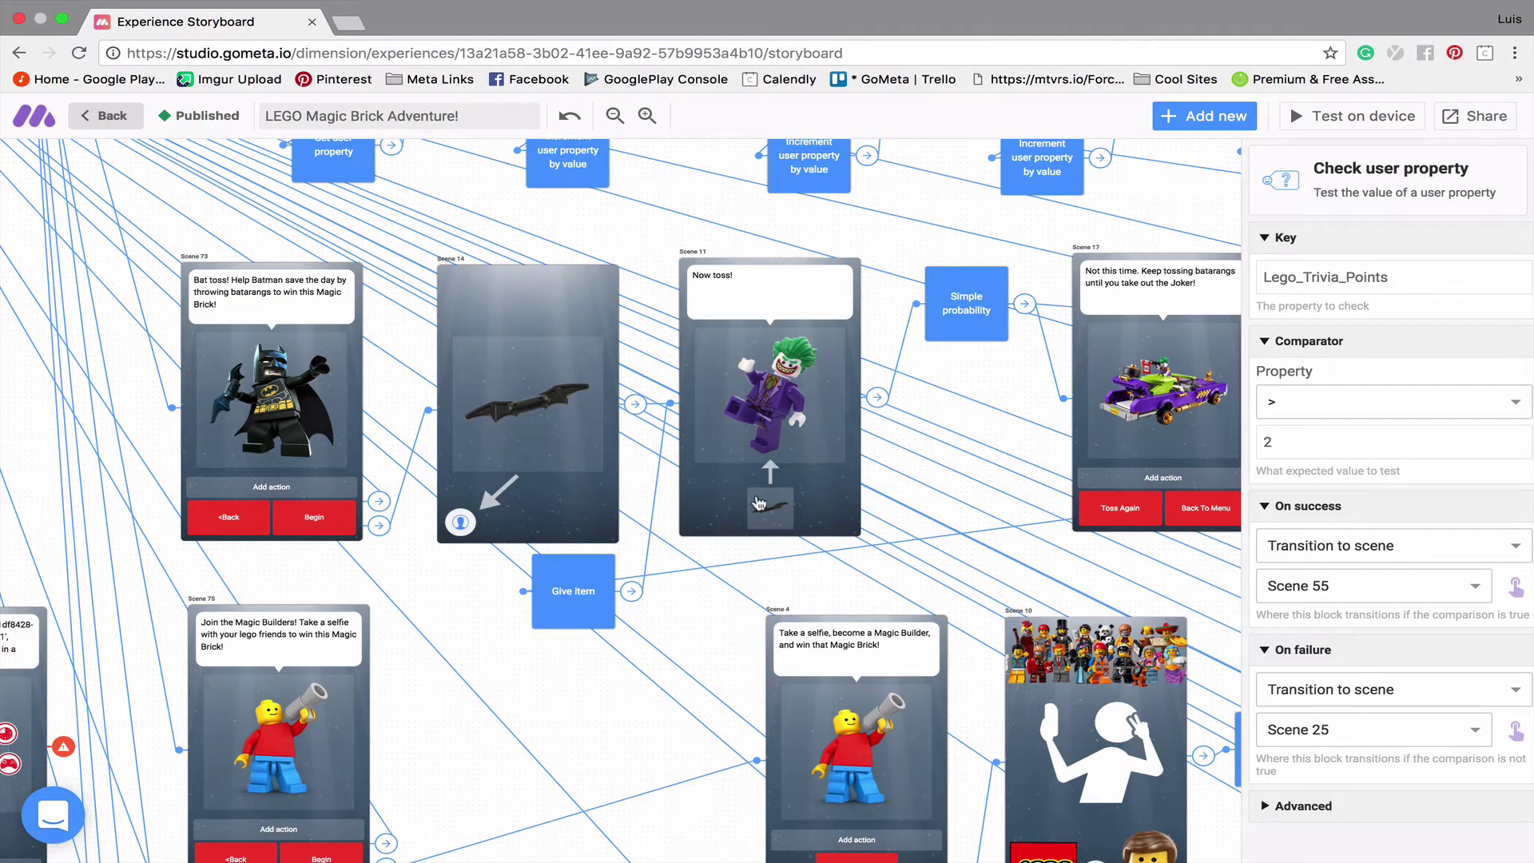
View Scene 11's settings: a Character scene with response type Request Item
left_click(861, 489)
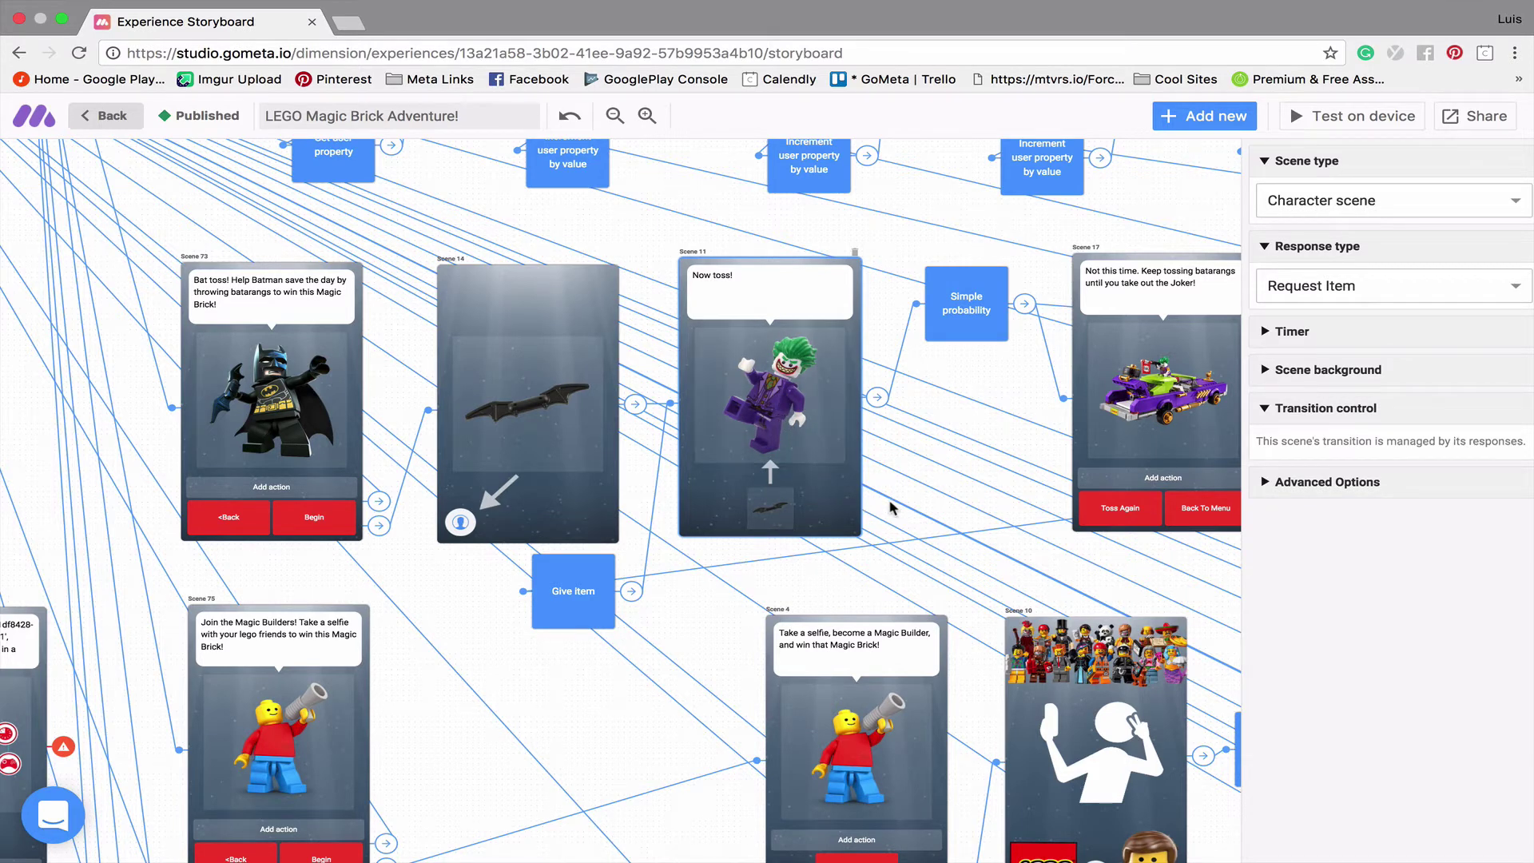
scroll(891, 508, "right", 5)
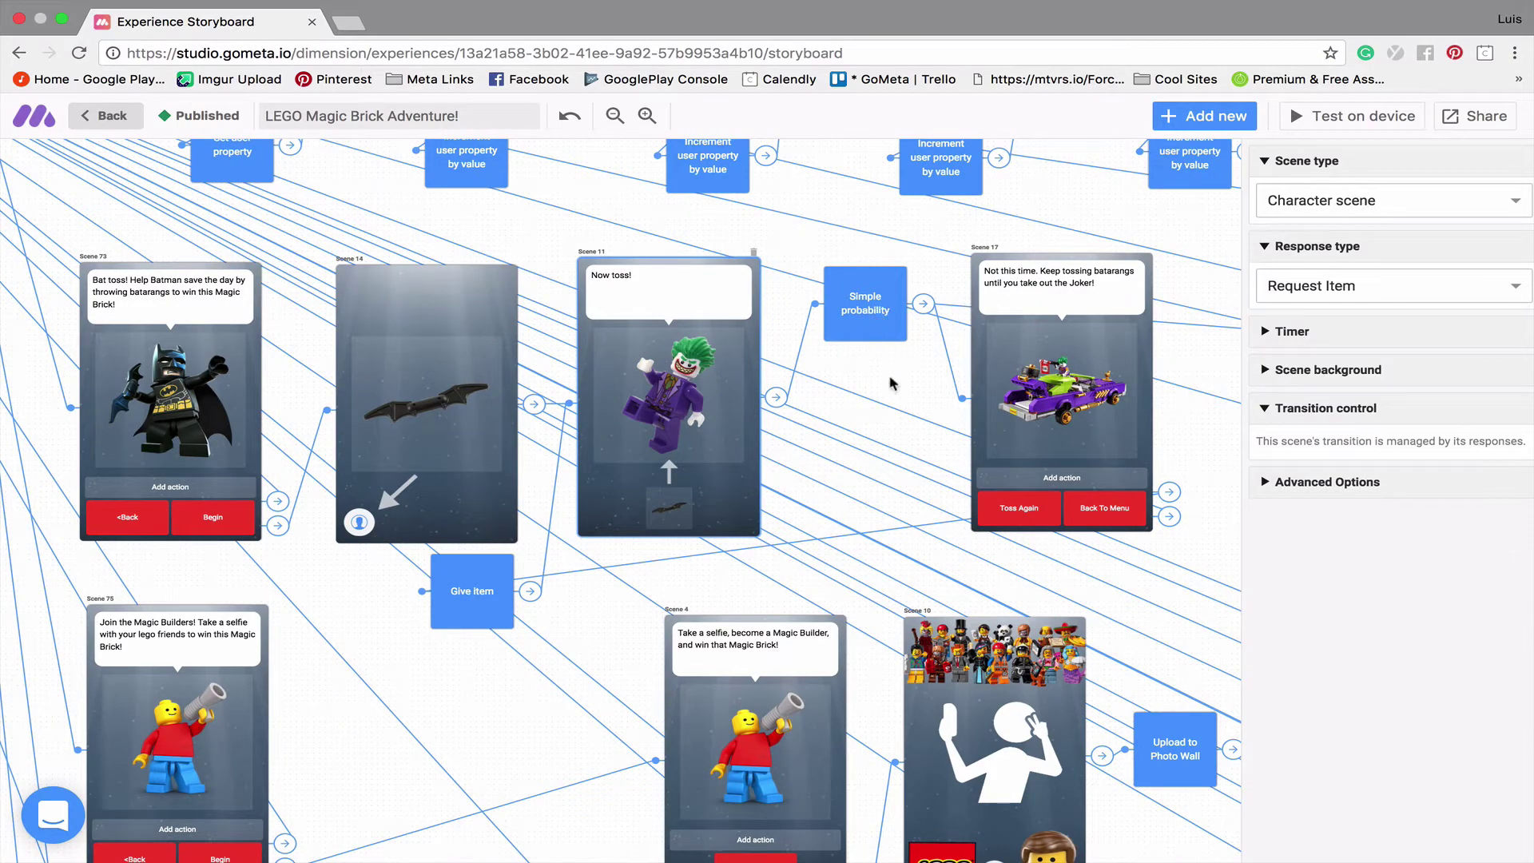
scroll(892, 393, "right", 10)
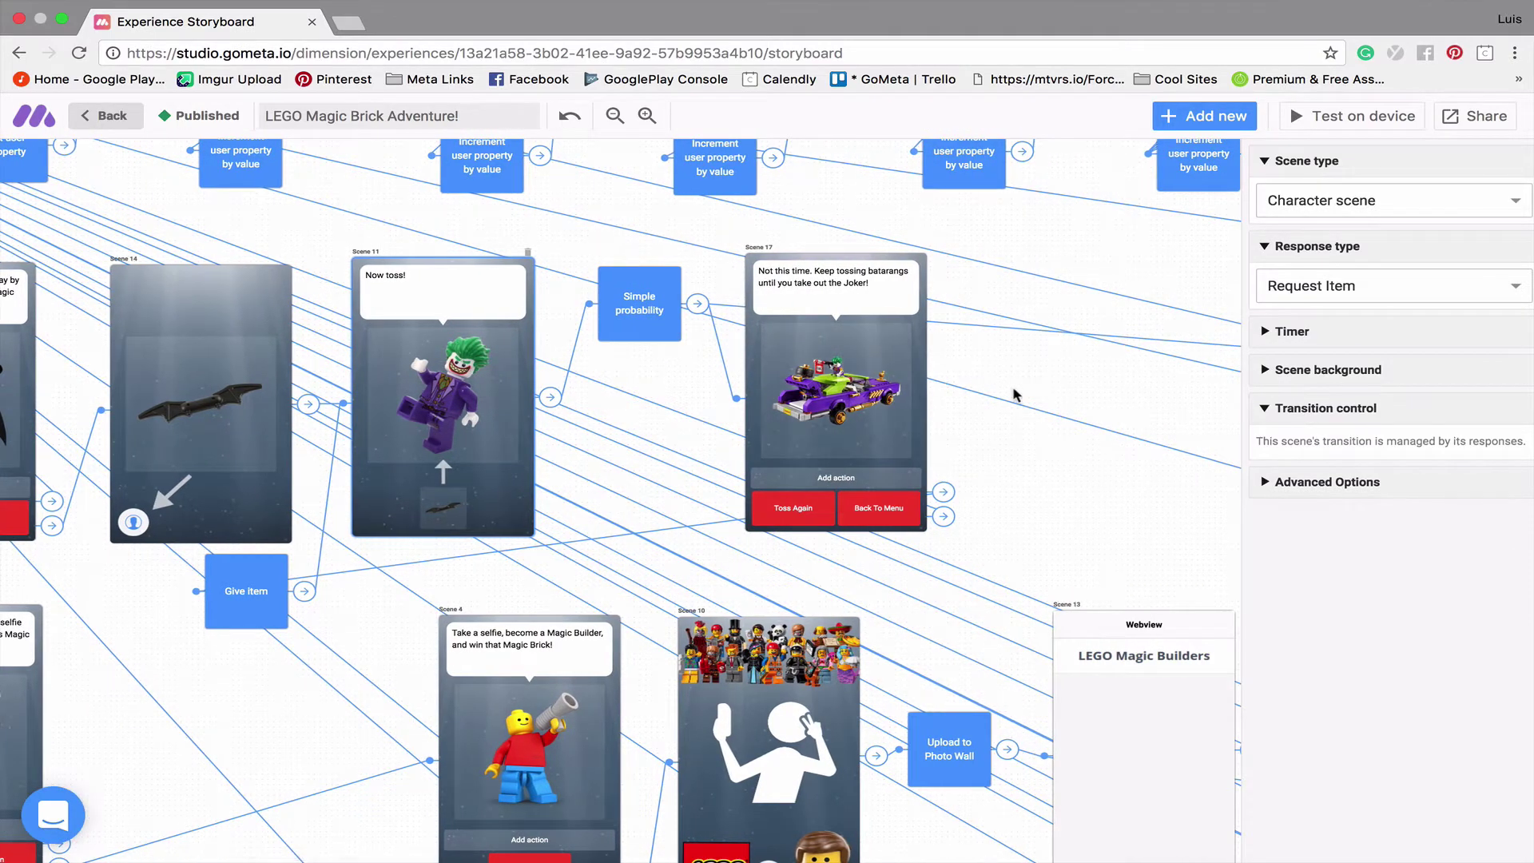
scroll(1013, 395, "right", 20)
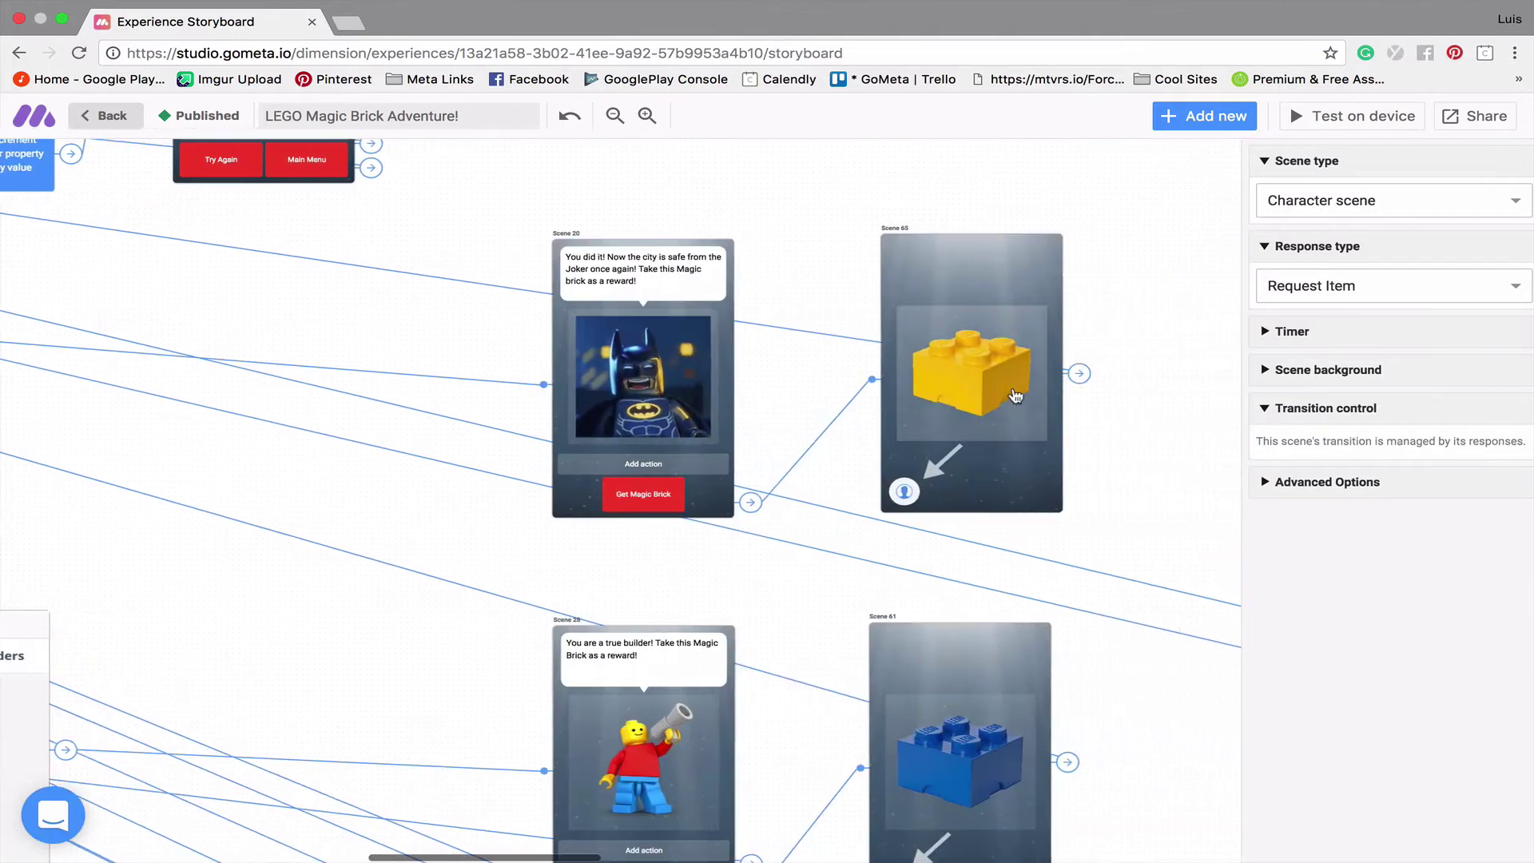
scroll(856, 410, "left", 15)
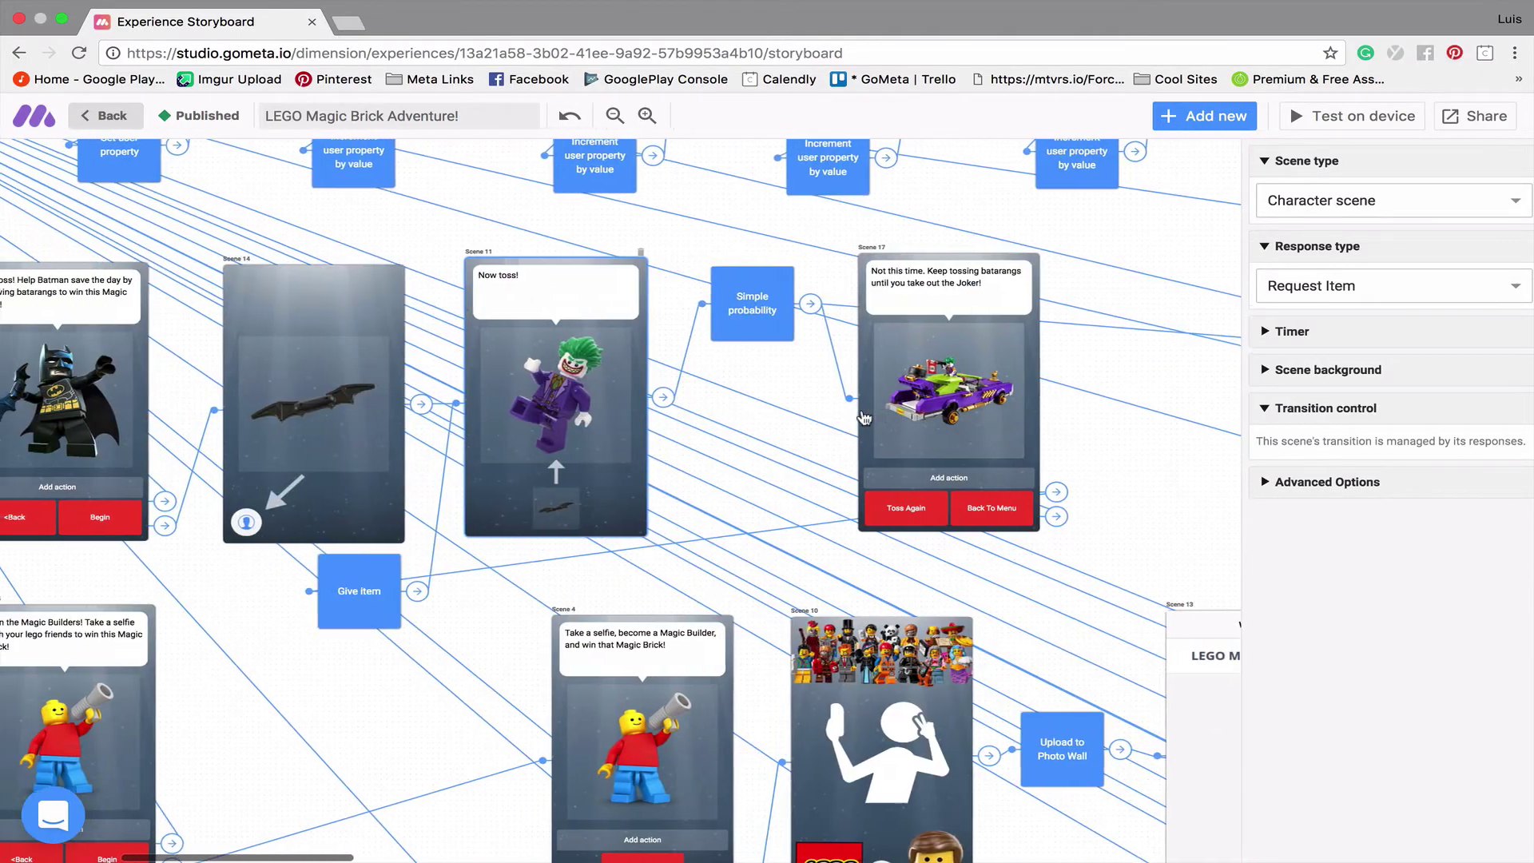
Scroll the storyboard to the Scene 16/75 selfie cards, then to Scenes 4, 10 and the Scene 13 webview
scroll(863, 415, "left", 10)
scroll(863, 416, "down", 5)
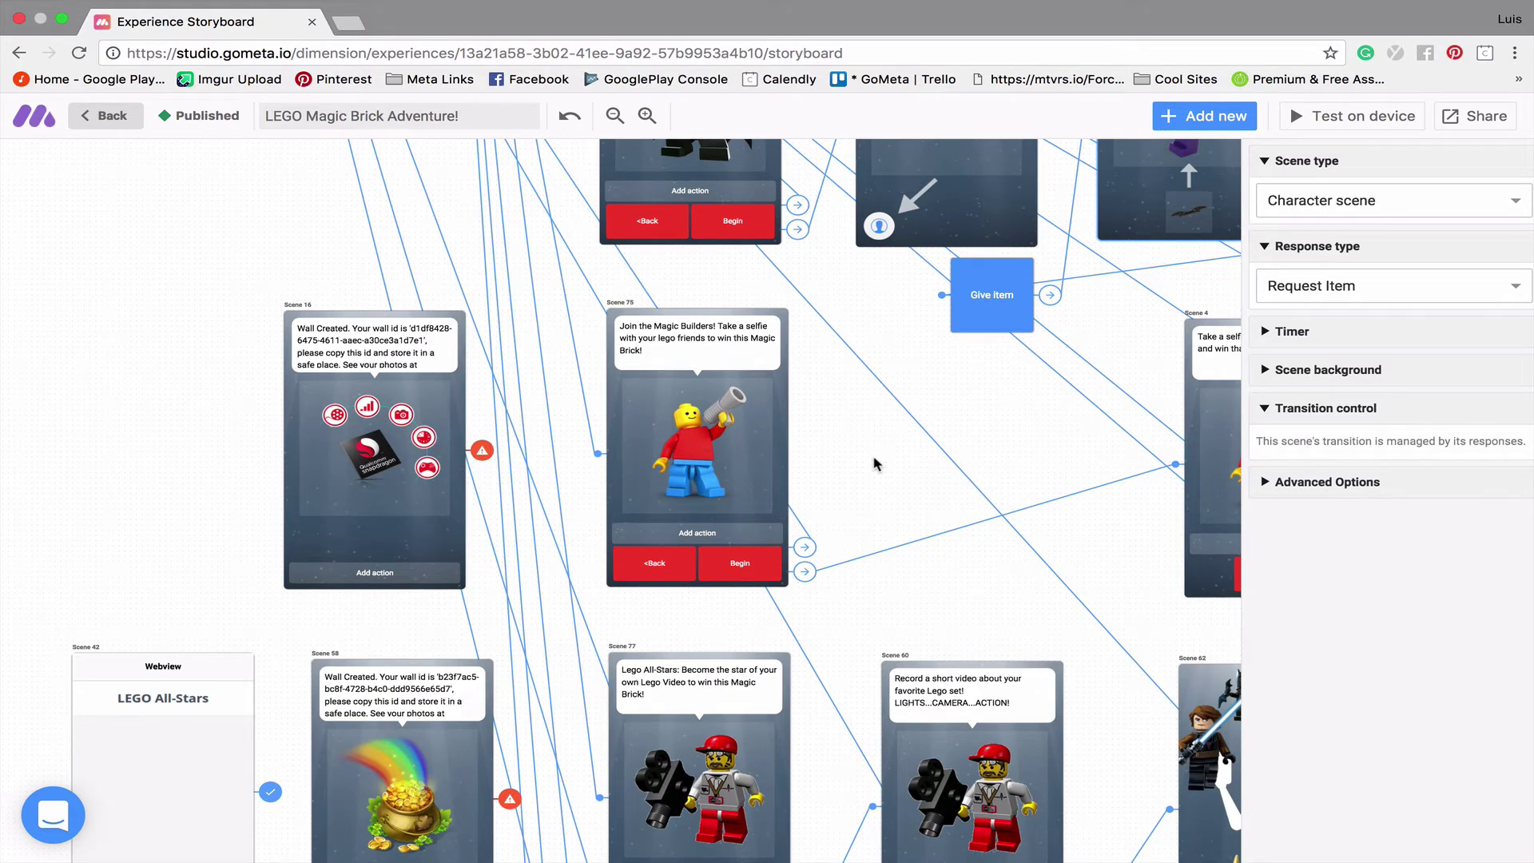
scroll(877, 463, "right", 8)
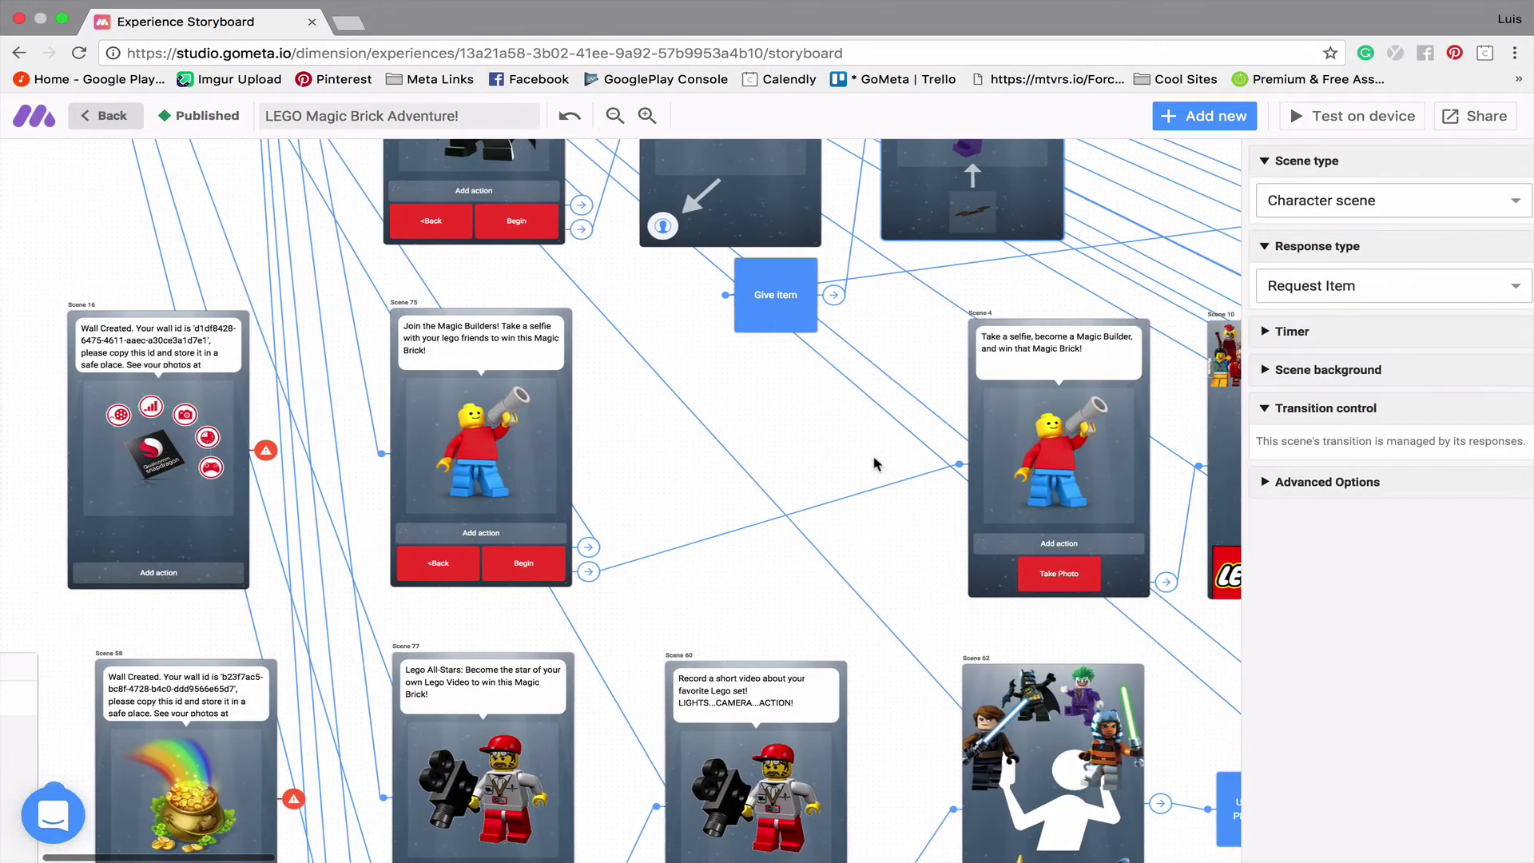
scroll(876, 464, "right", 5)
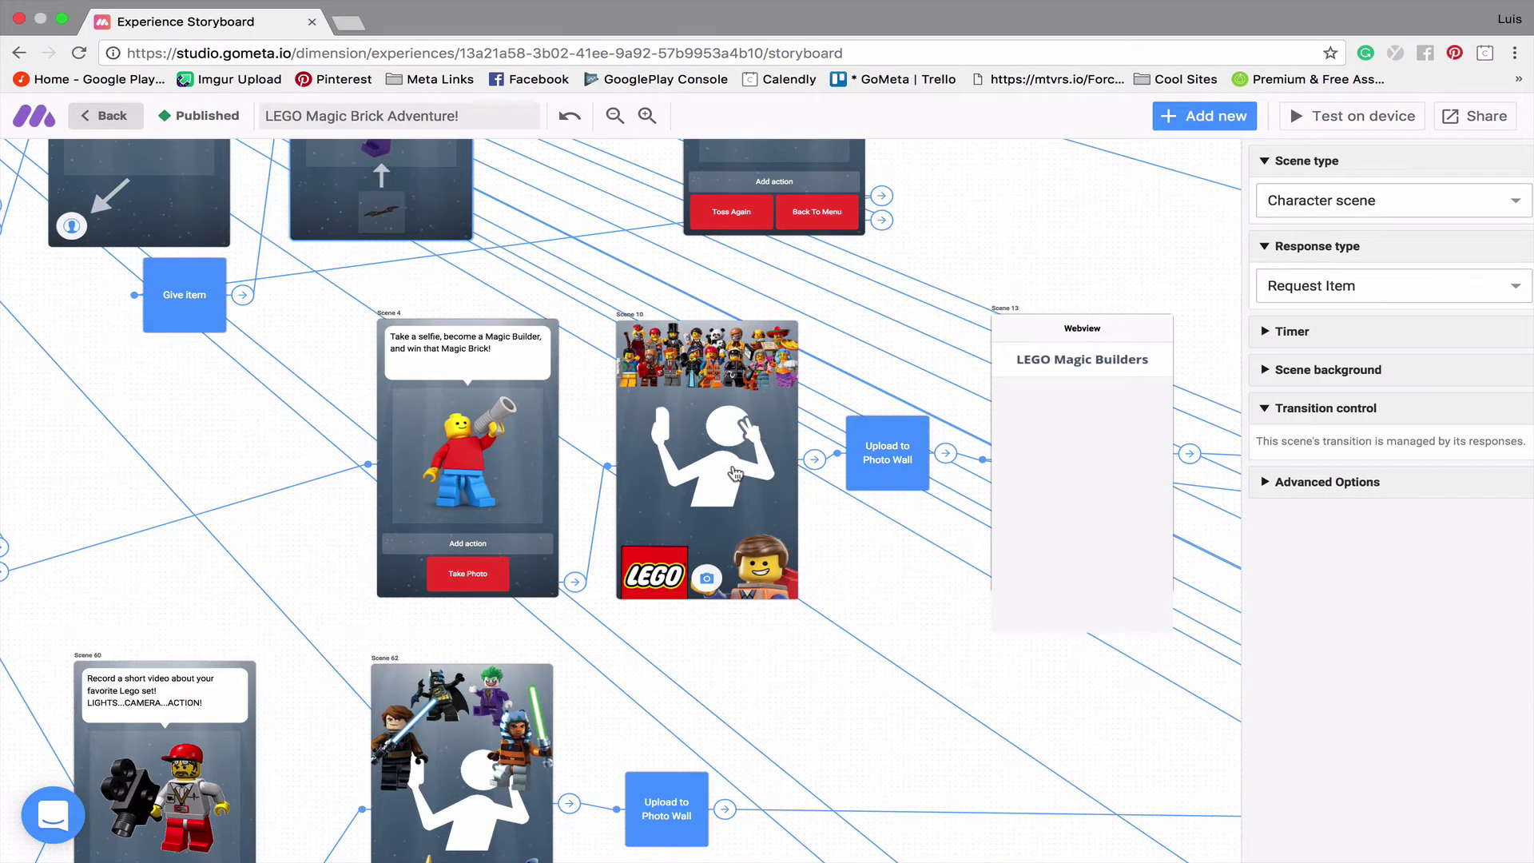
Open Scene 10's settings and try a seahorse and teddy bear photo frame, then close it unsaved
left_click(735, 473)
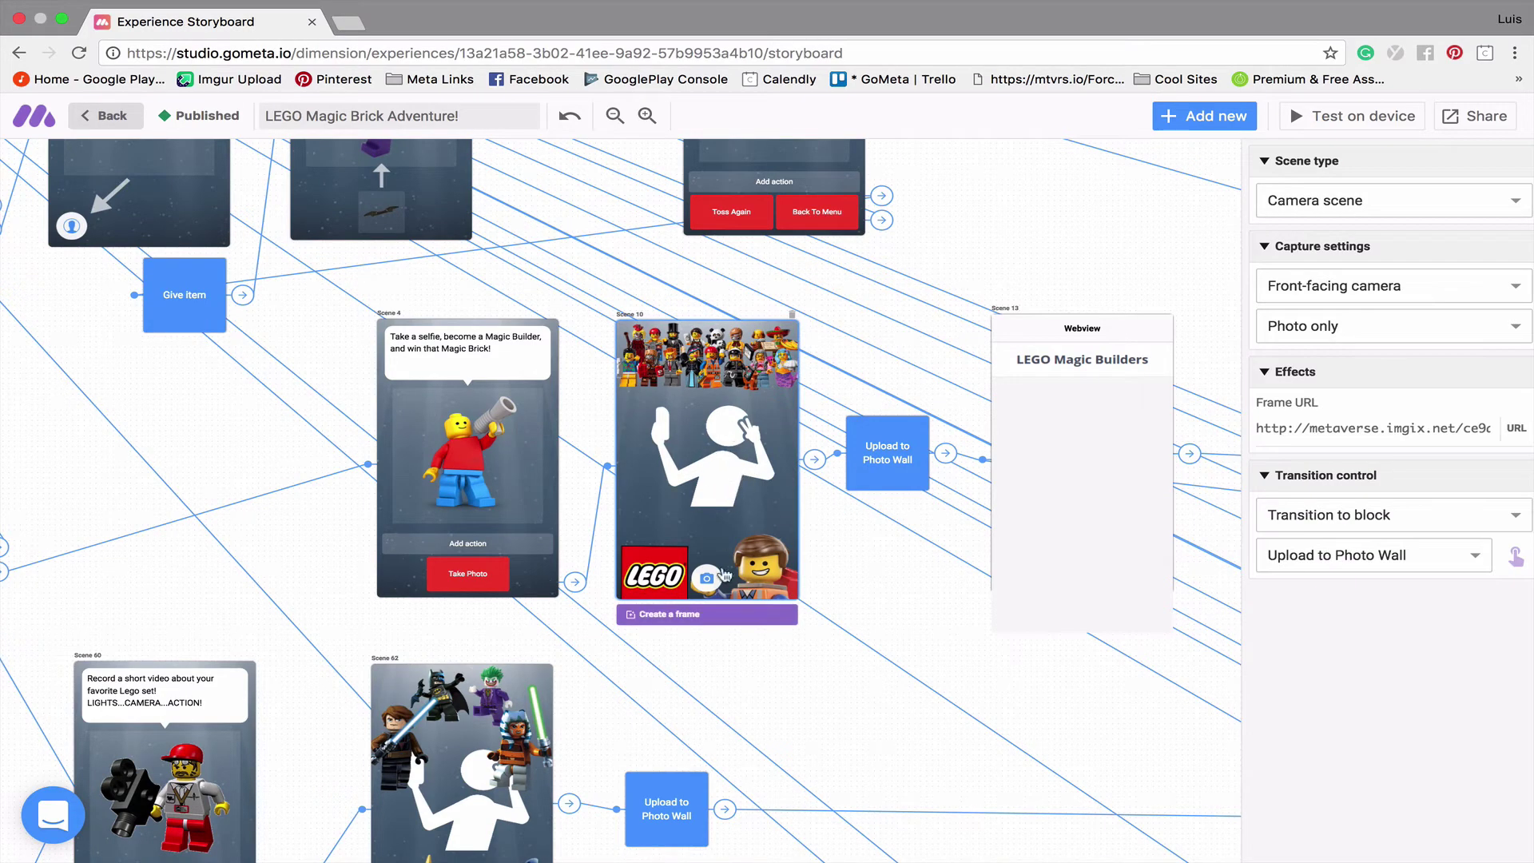
left_click(725, 620)
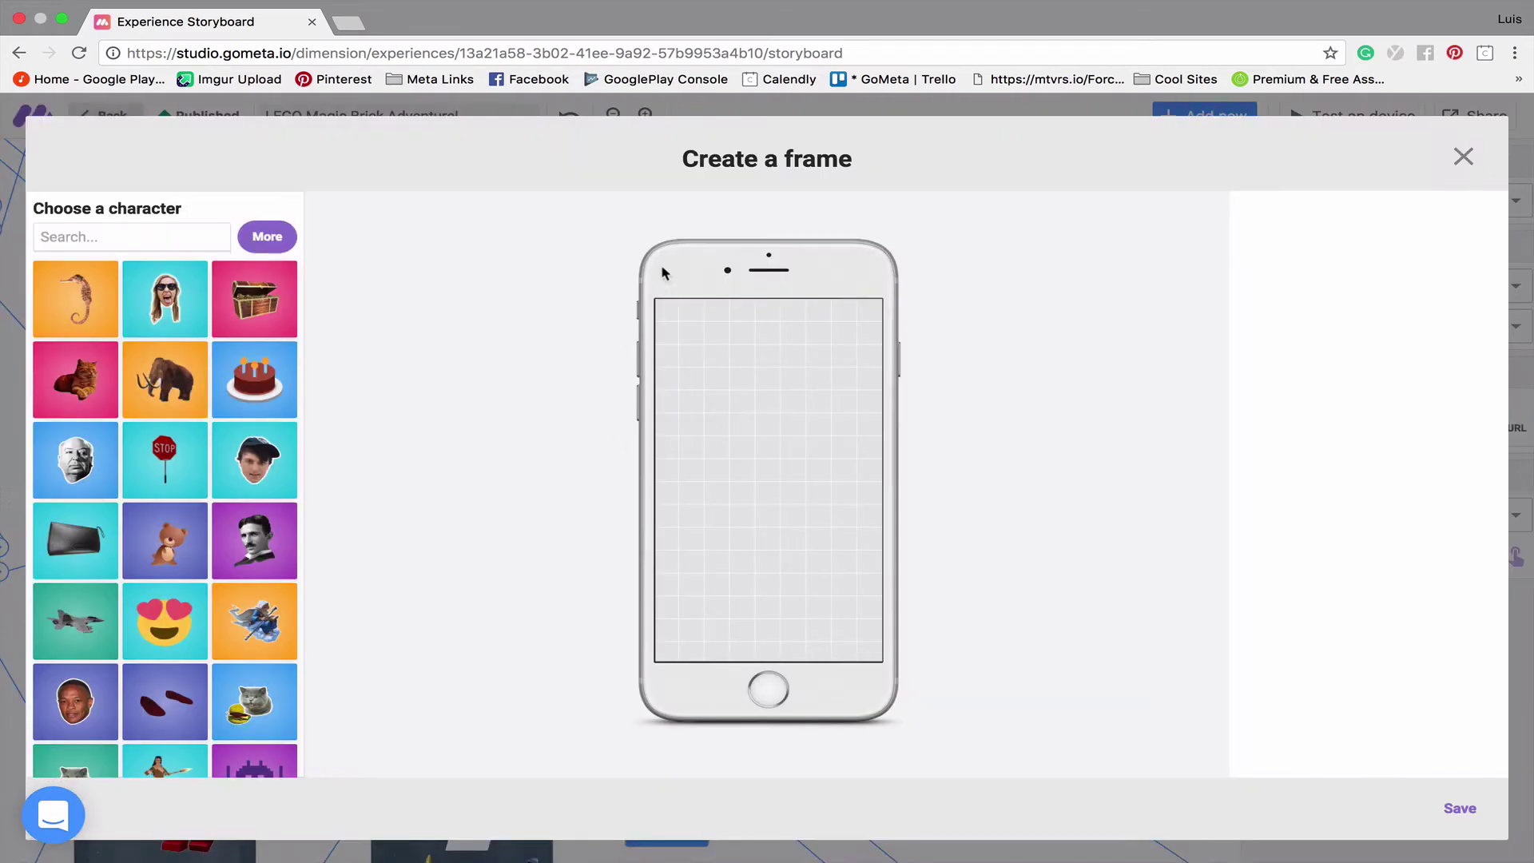
left_click(46, 309)
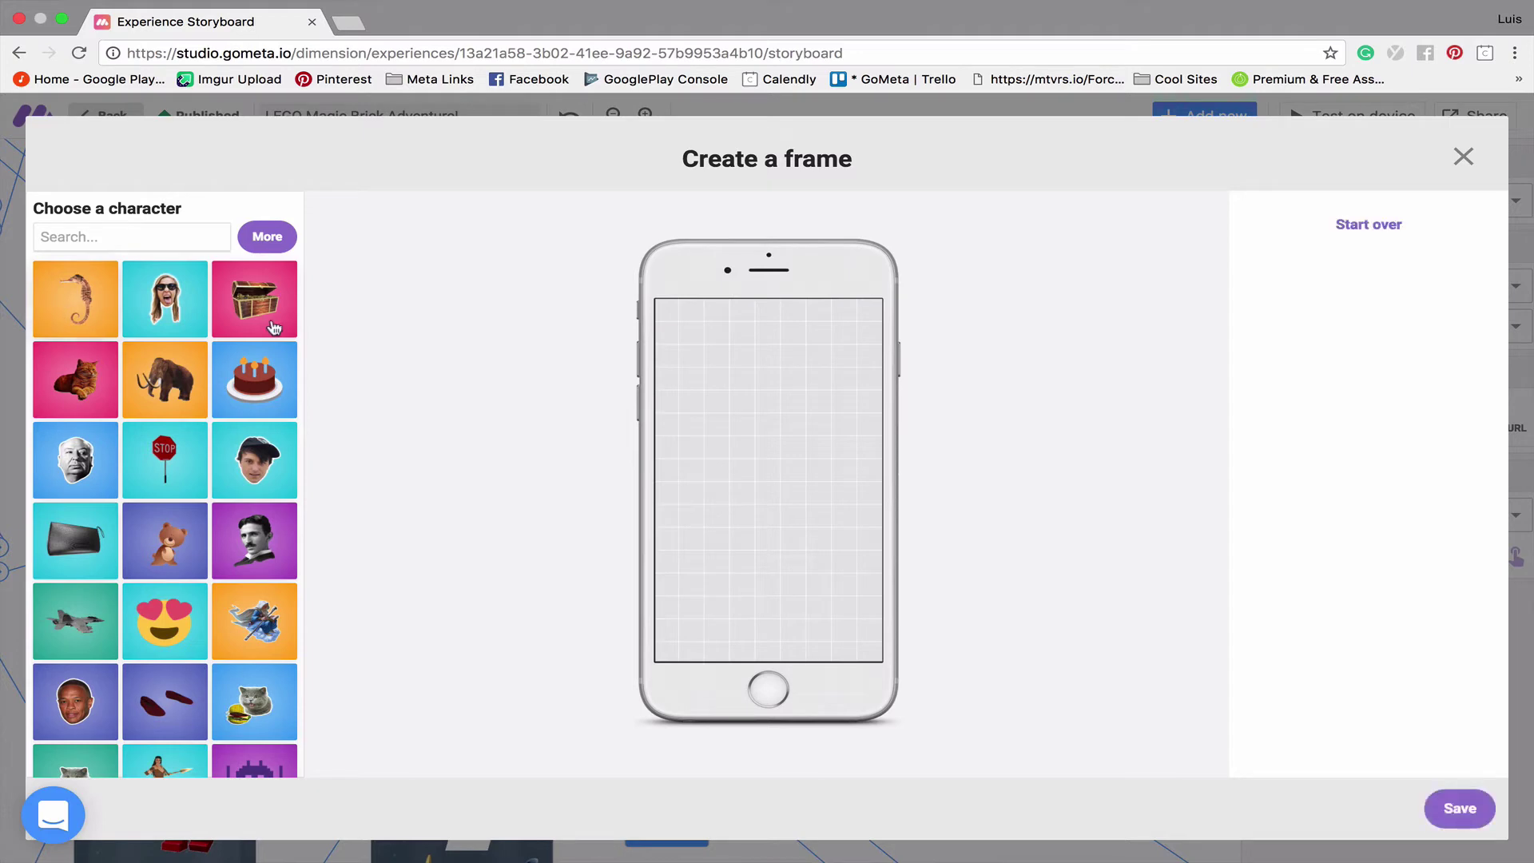
left_click(180, 547)
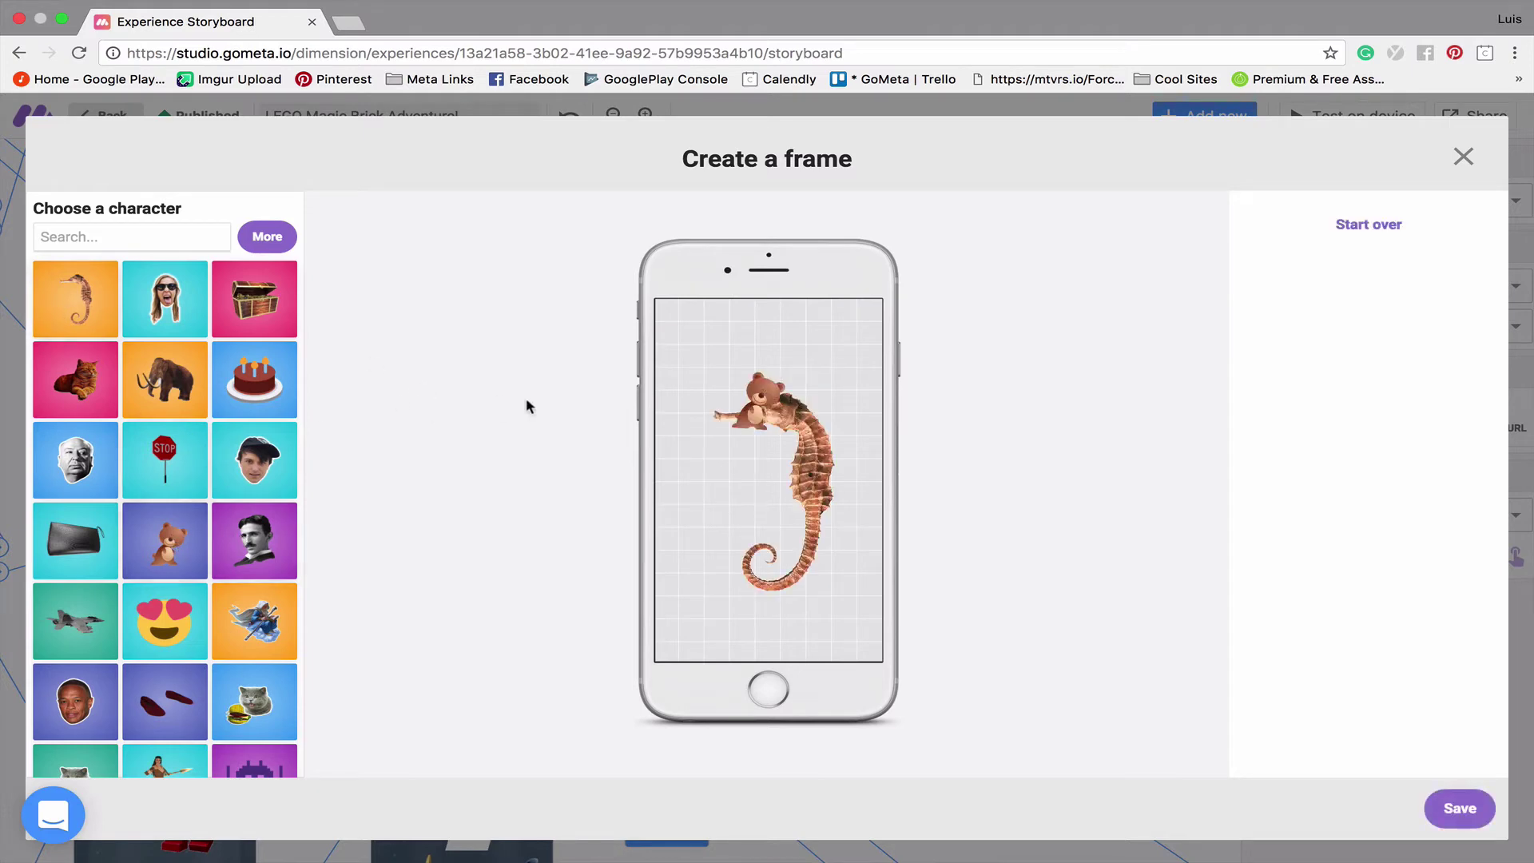
left_click_drag(762, 400, 701, 598)
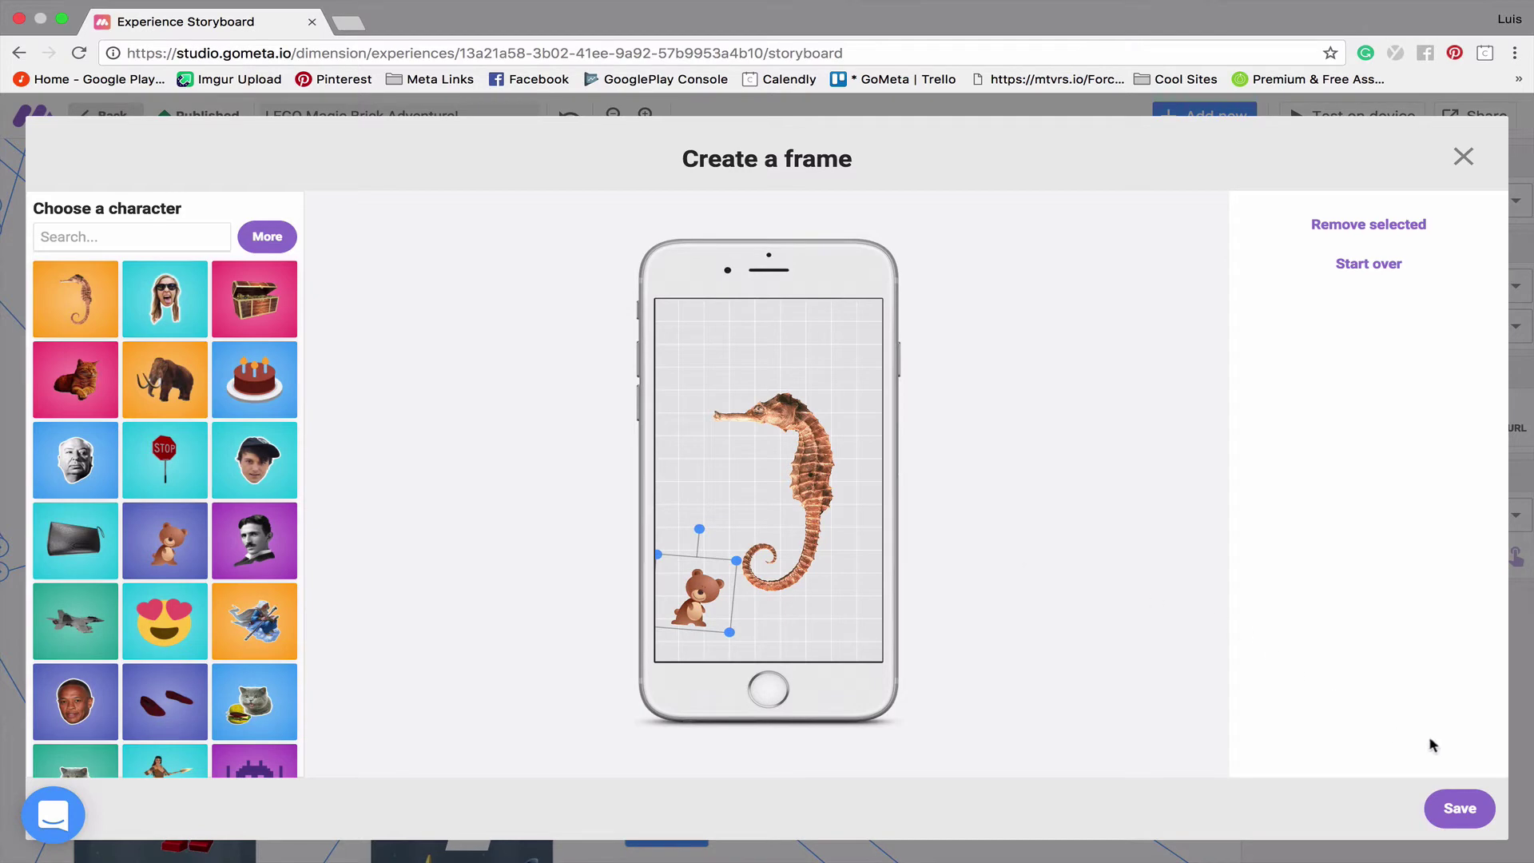
left_click(1468, 160)
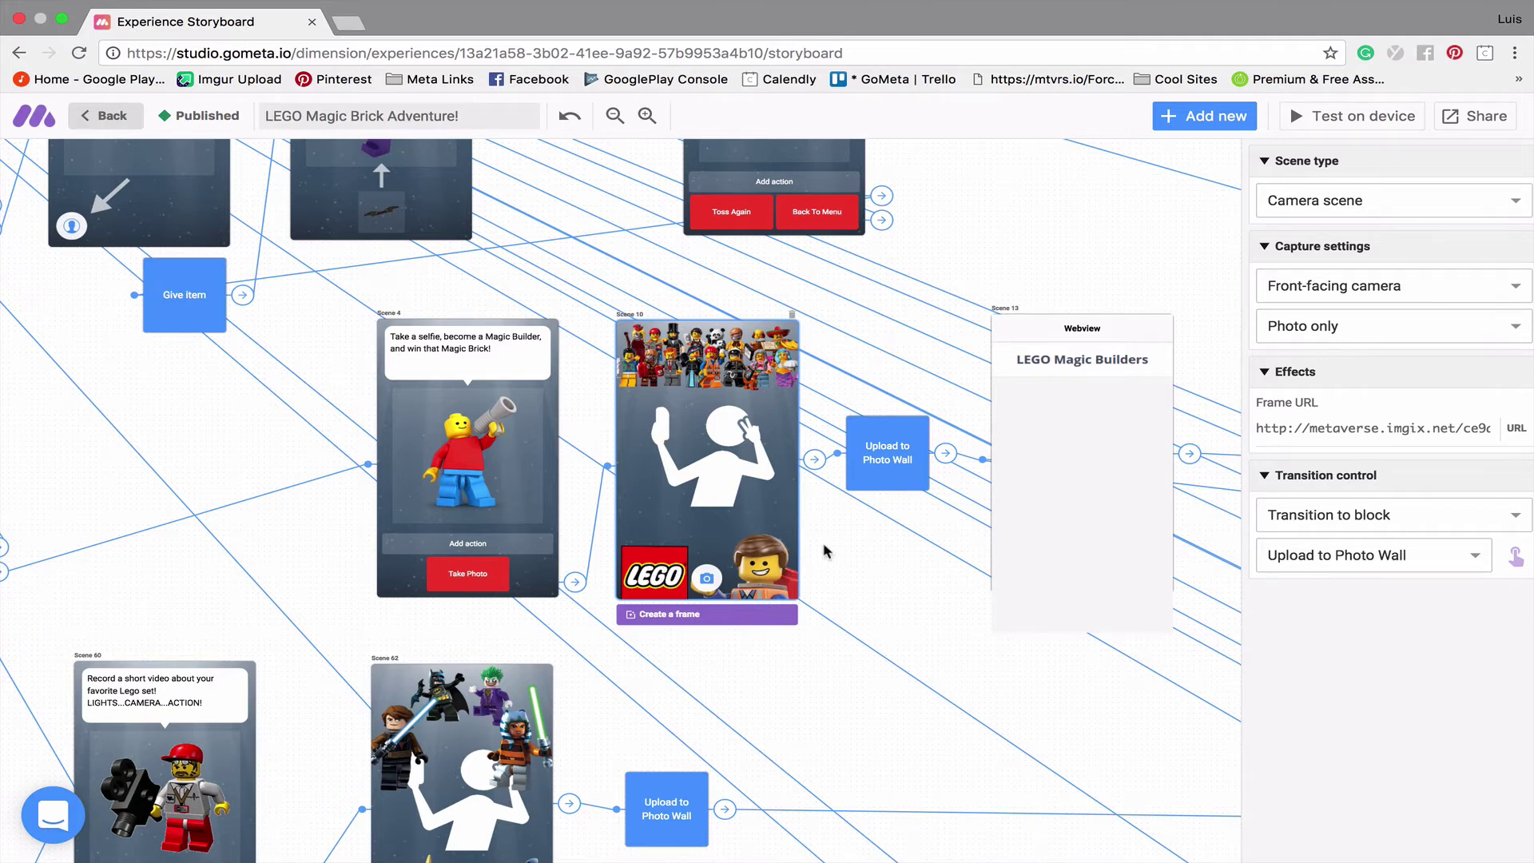
scroll(883, 559, "right", 4)
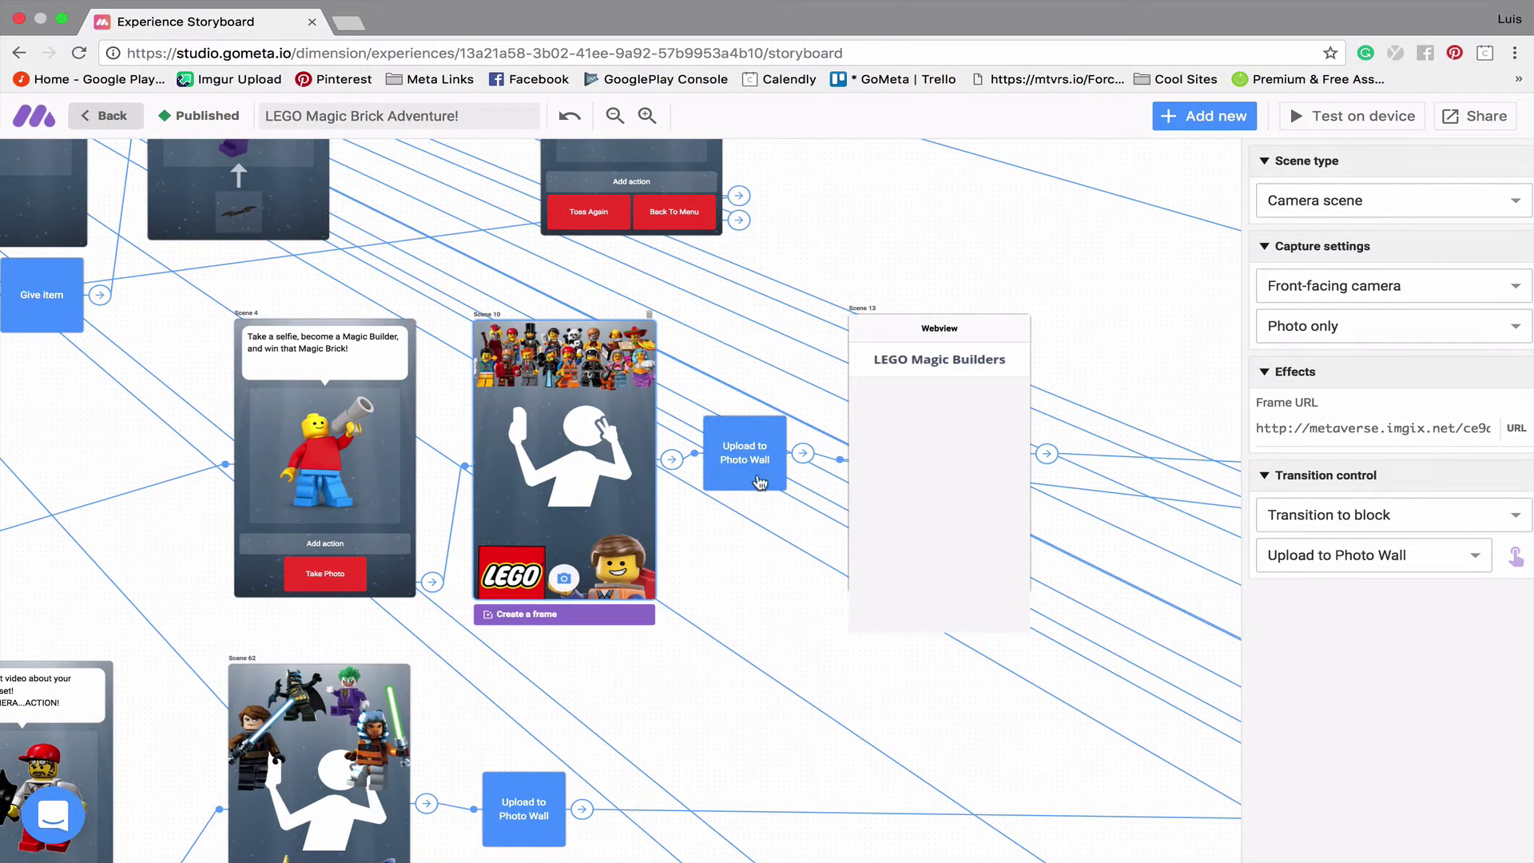
scroll(753, 477, "right", 15)
scroll(773, 445, "right", 3)
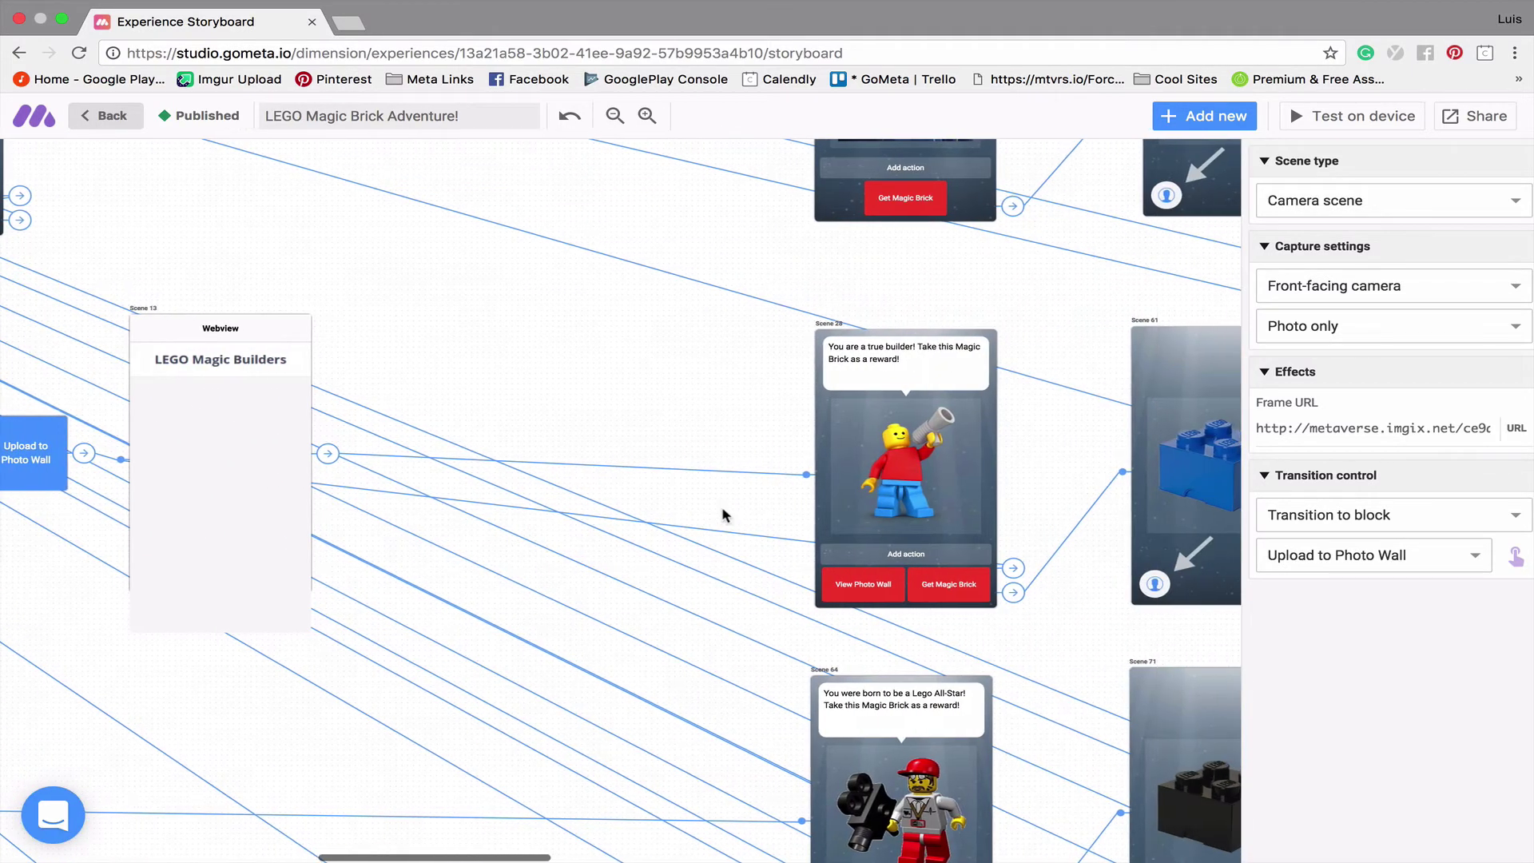
scroll(678, 524, "right", 6)
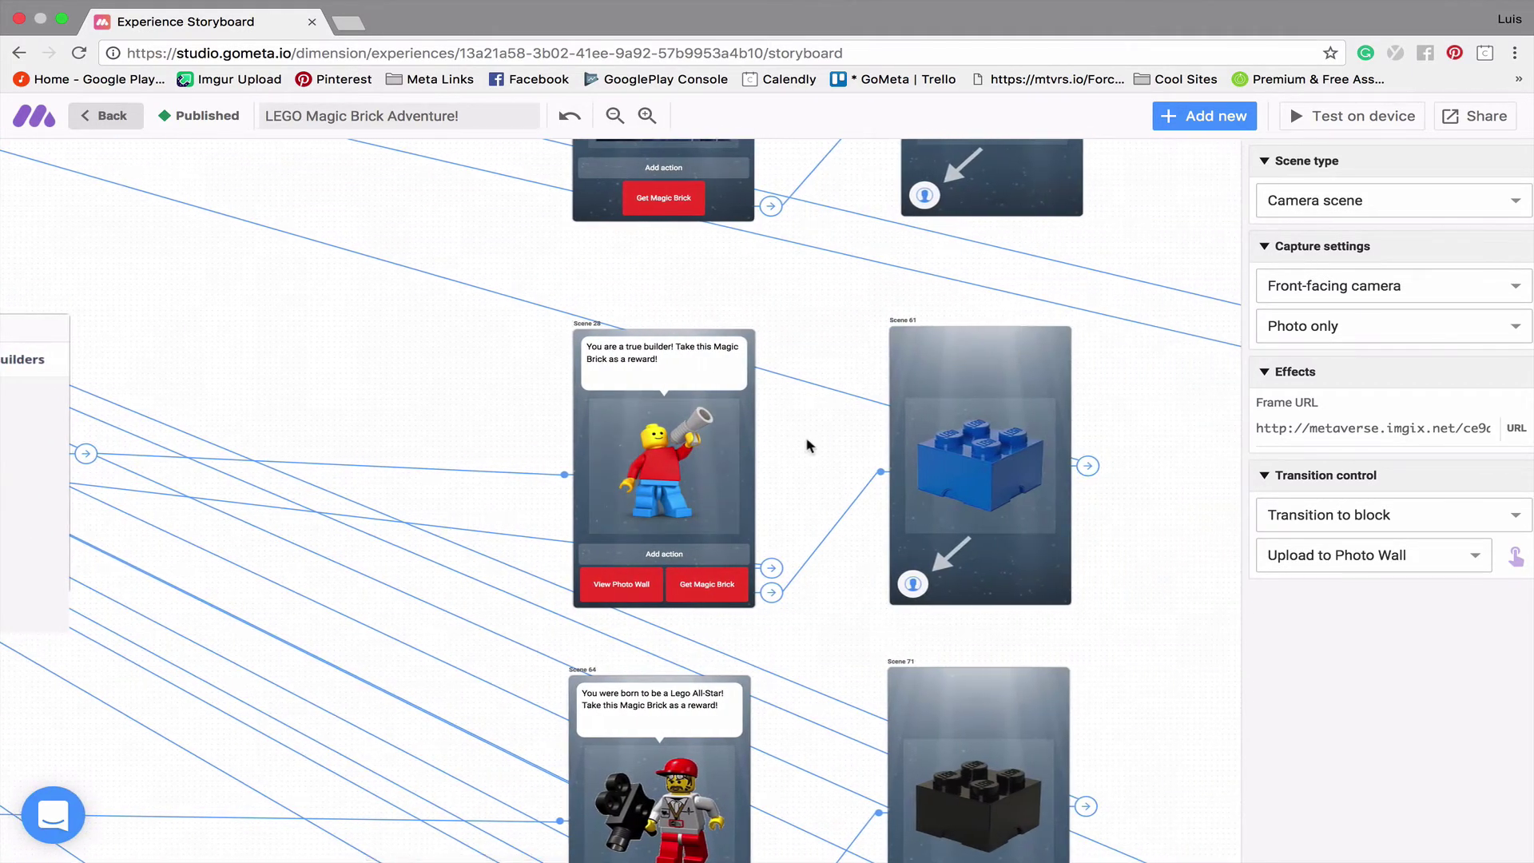
scroll(802, 447, "left", 8)
scroll(802, 453, "left", 12)
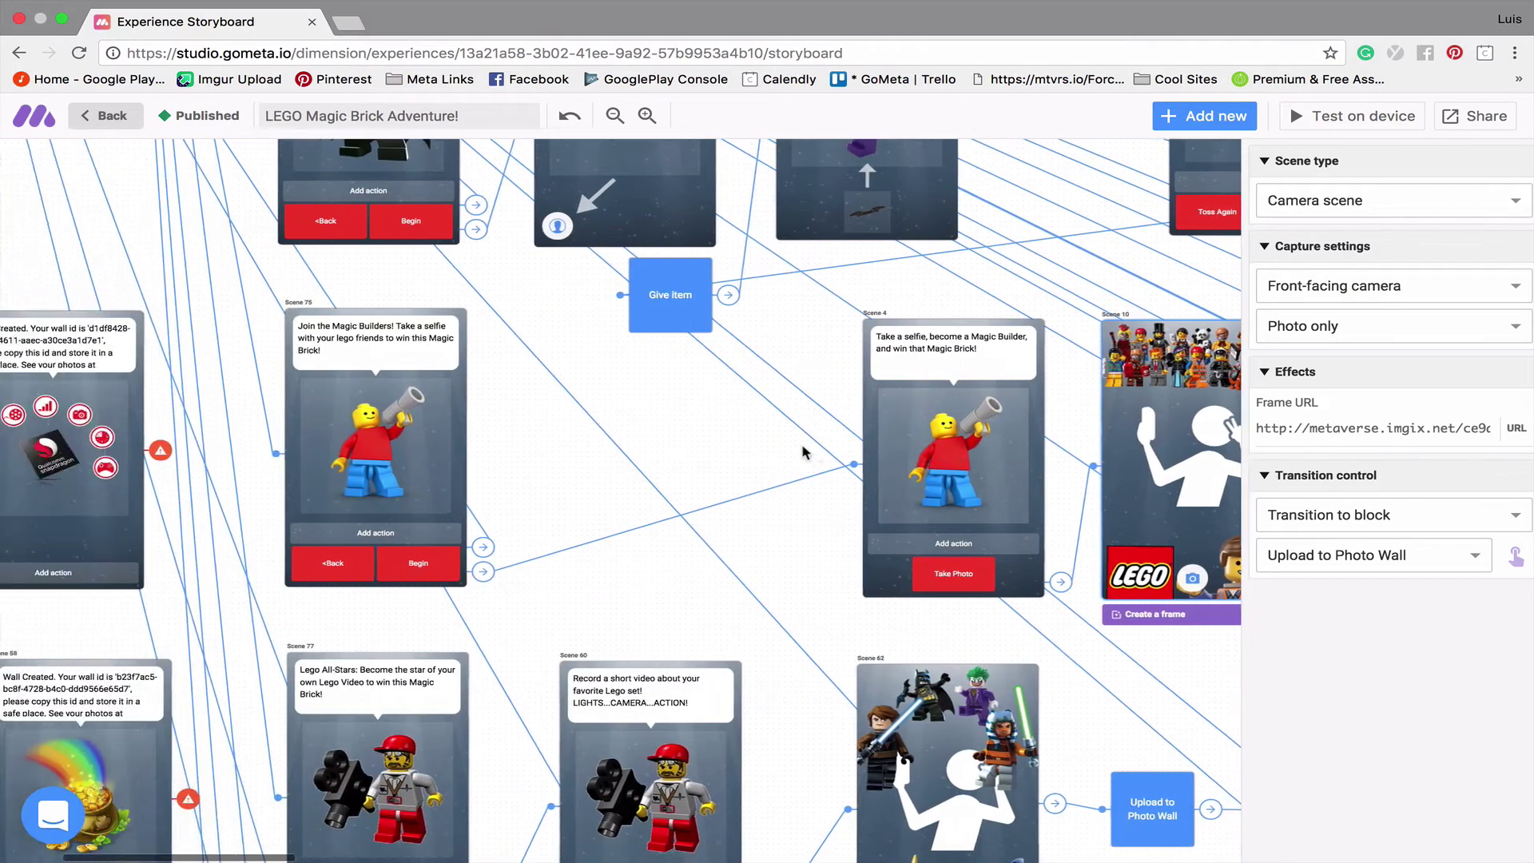
Bring up Scene 62's video scene settings and compare them with Scene 10's selfie scene
scroll(803, 453, "down", 8)
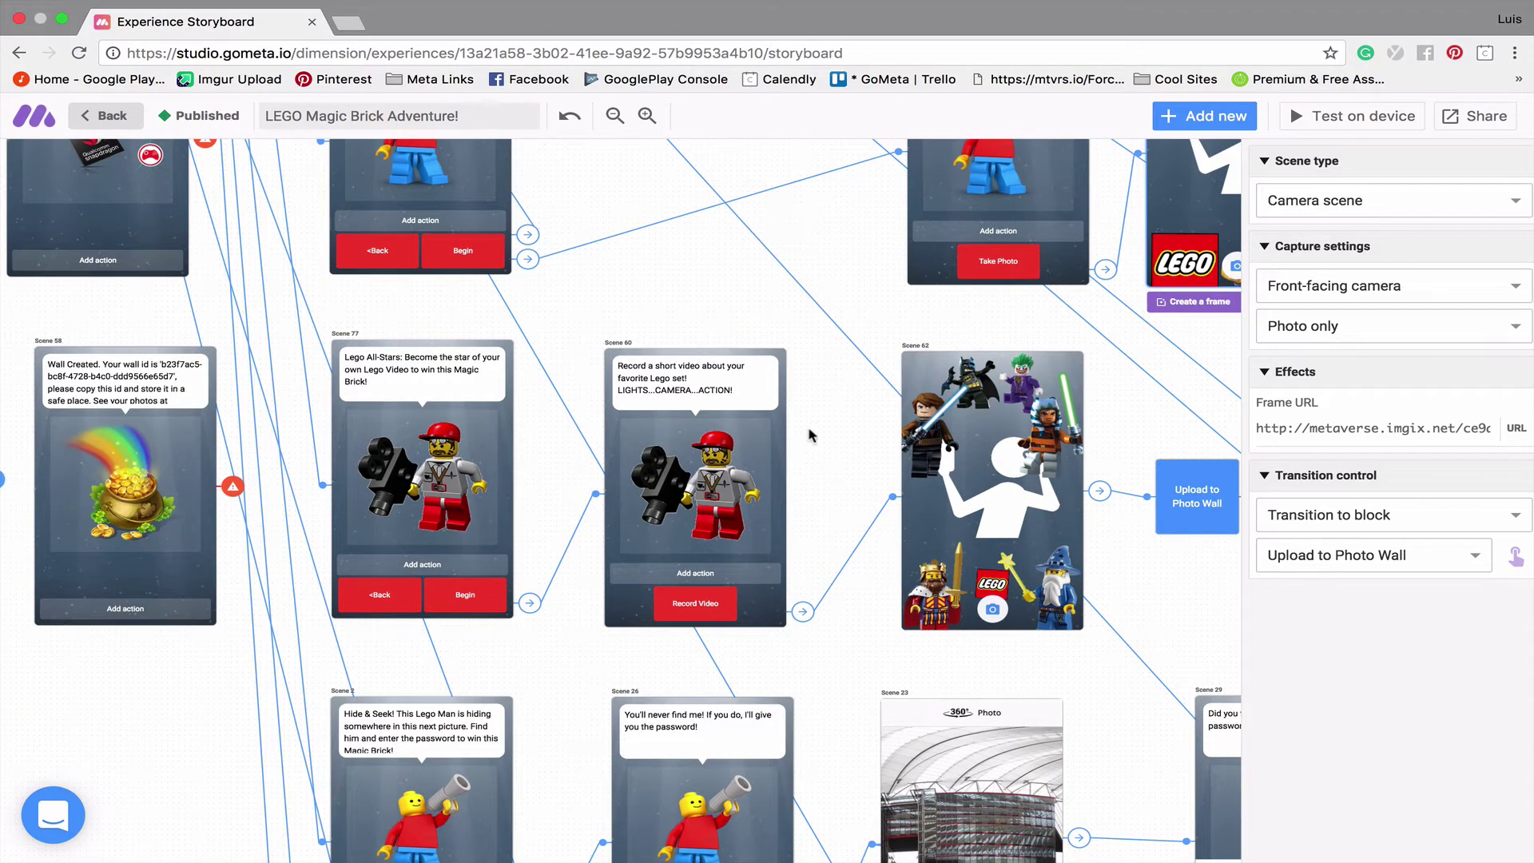
scroll(815, 429, "right", 1)
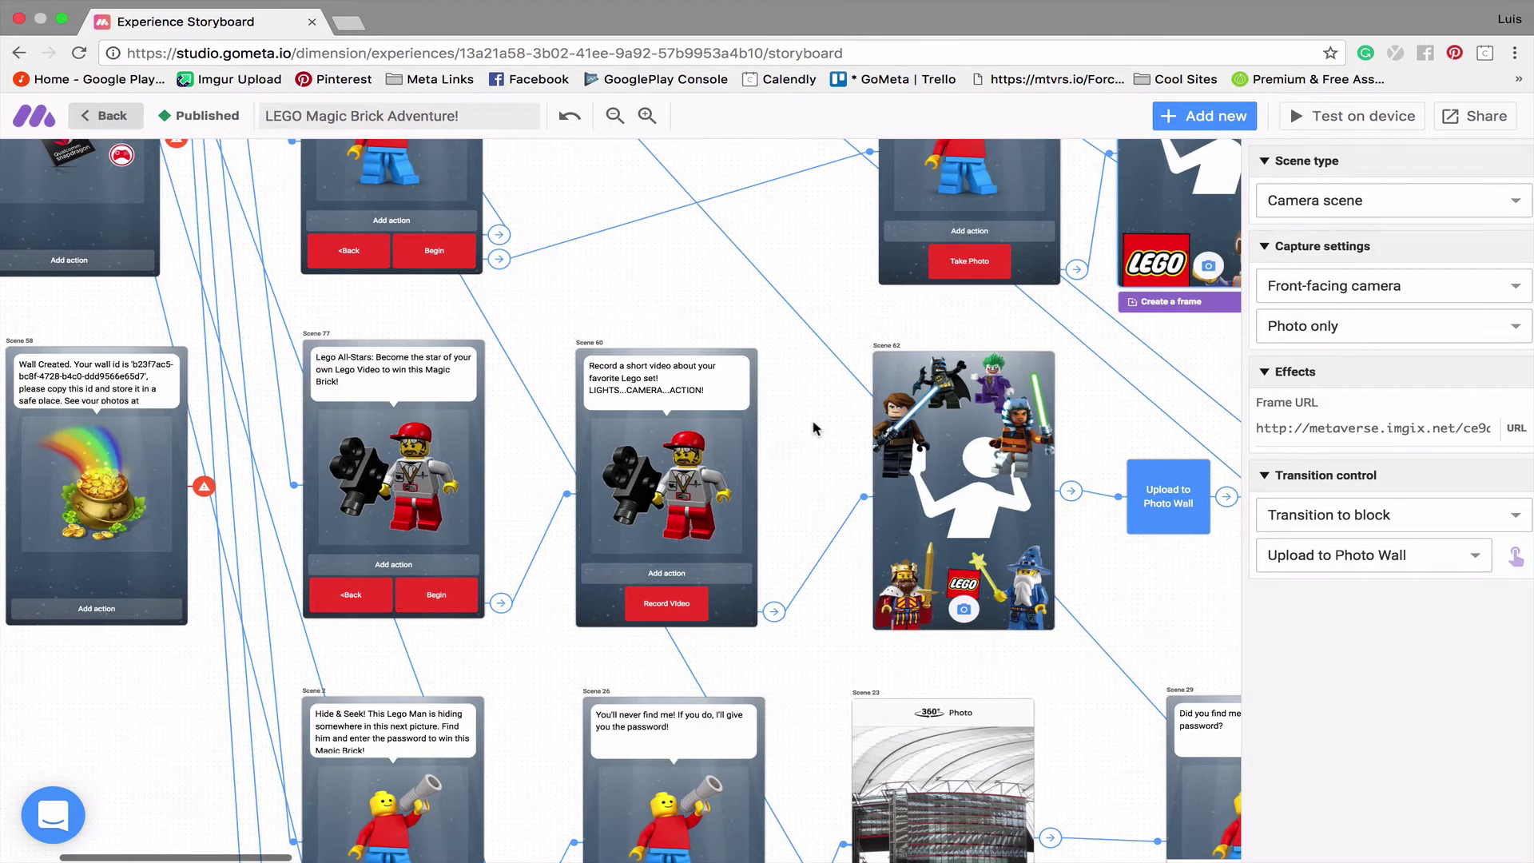
scroll(814, 429, "down", 1)
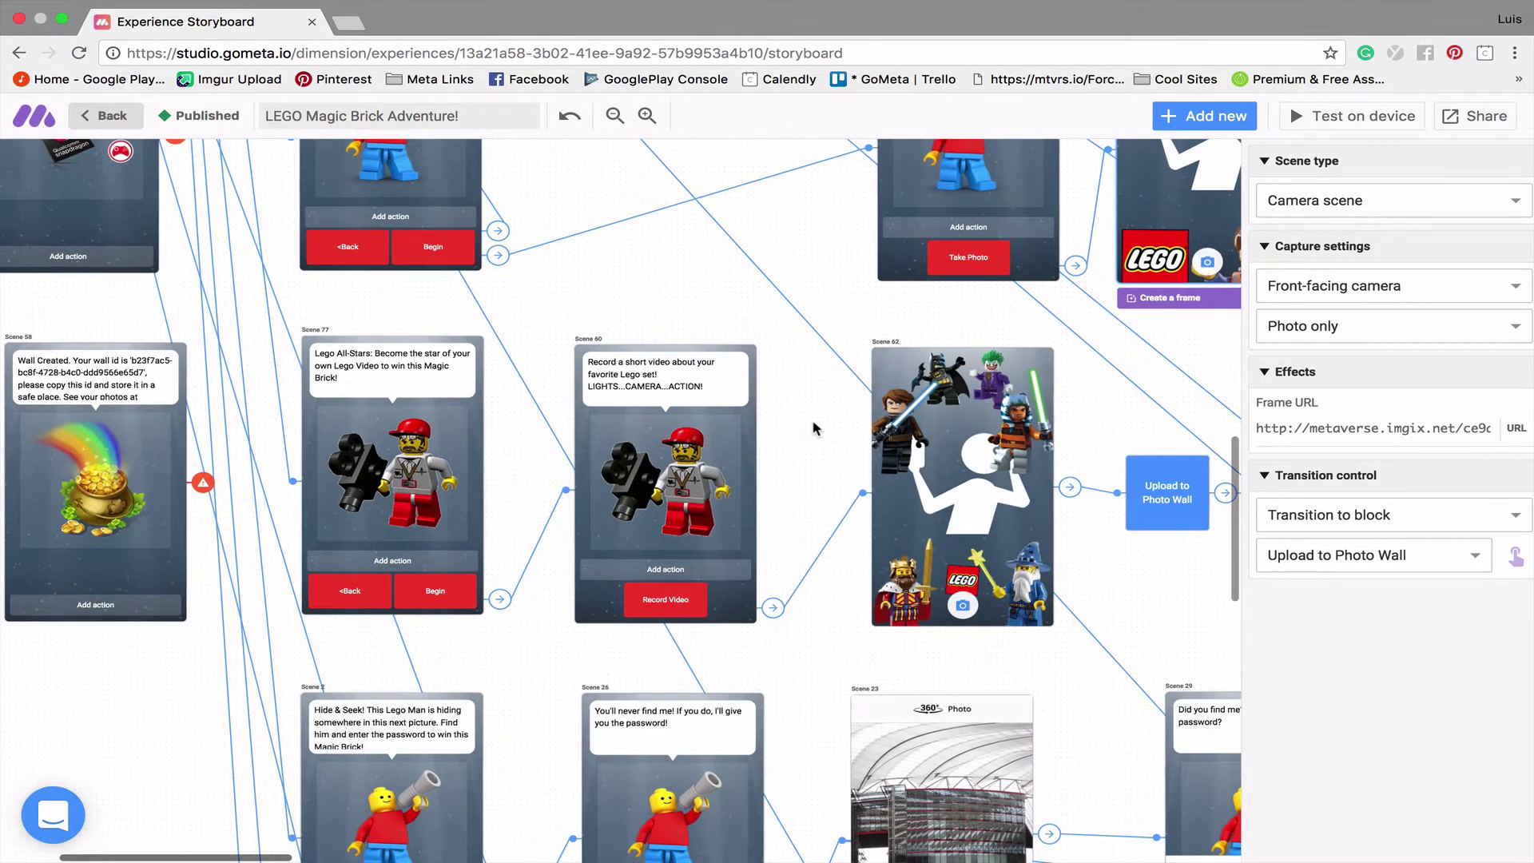
scroll(815, 429, "right", 5)
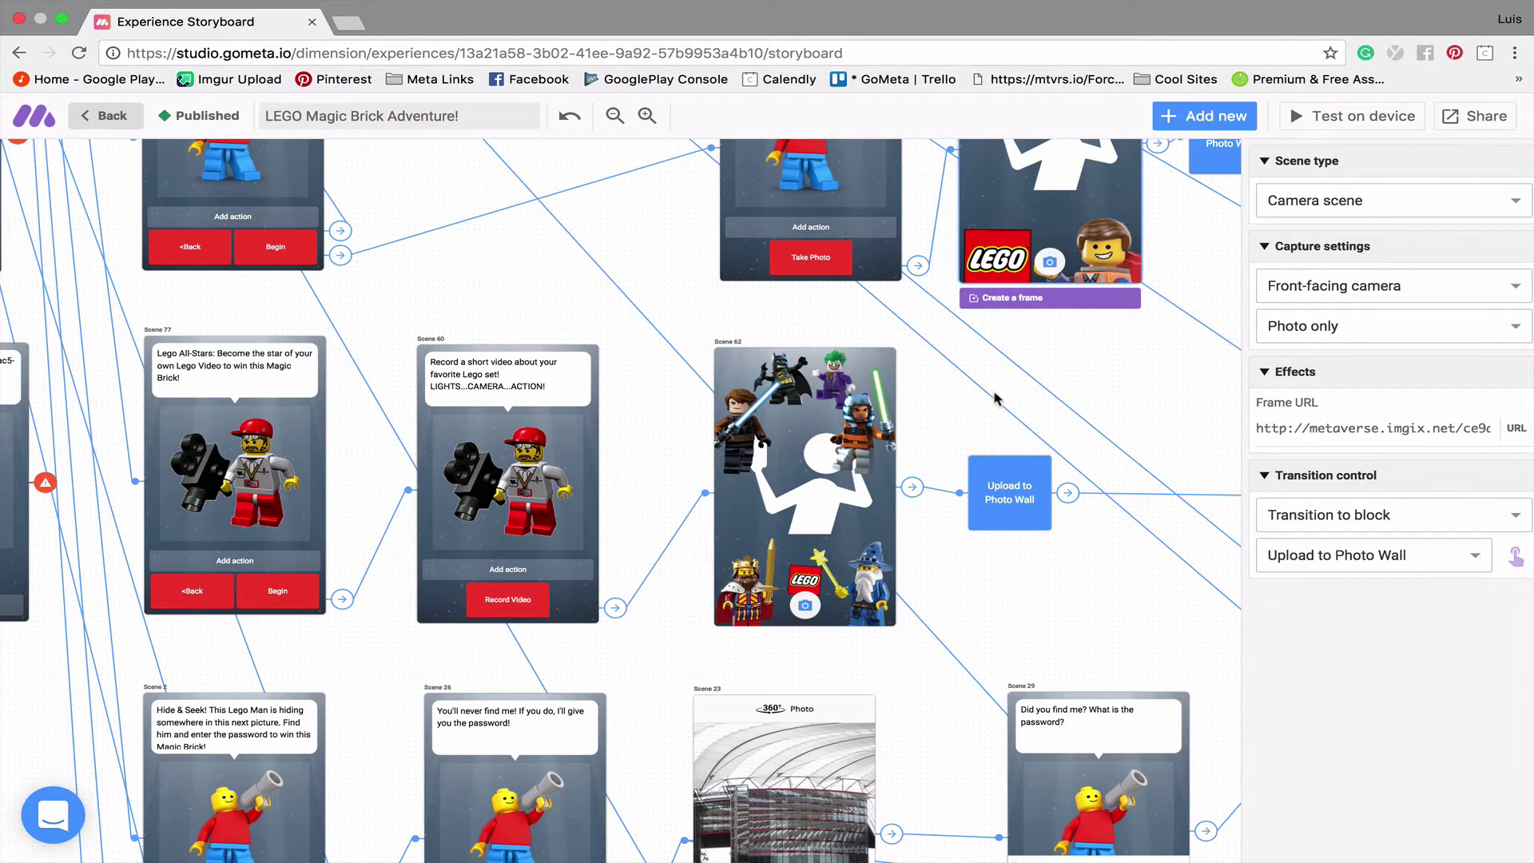
scroll(995, 397, "up", 7)
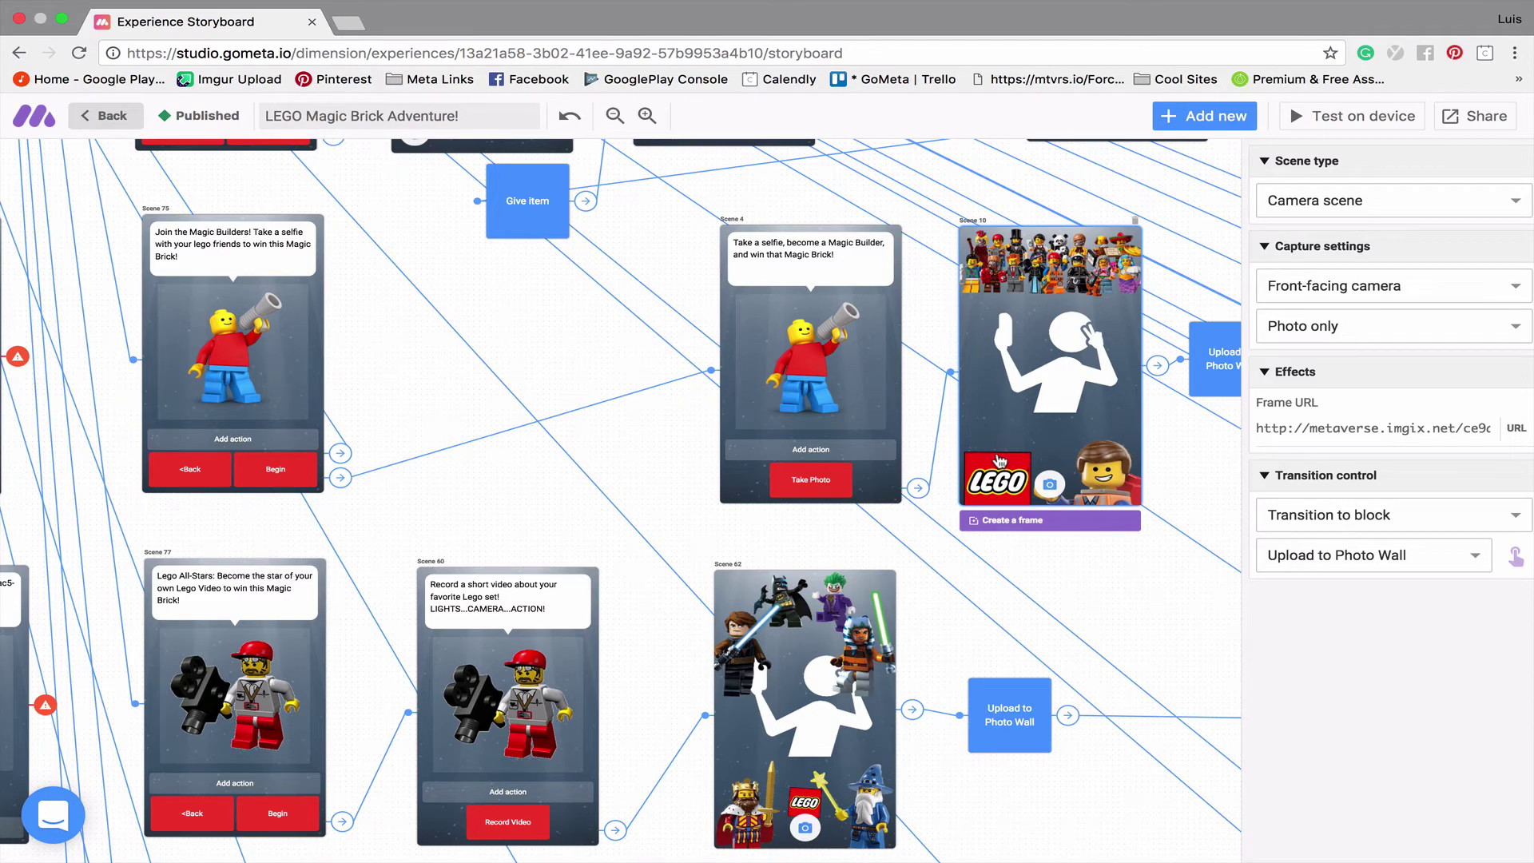
left_click(824, 673)
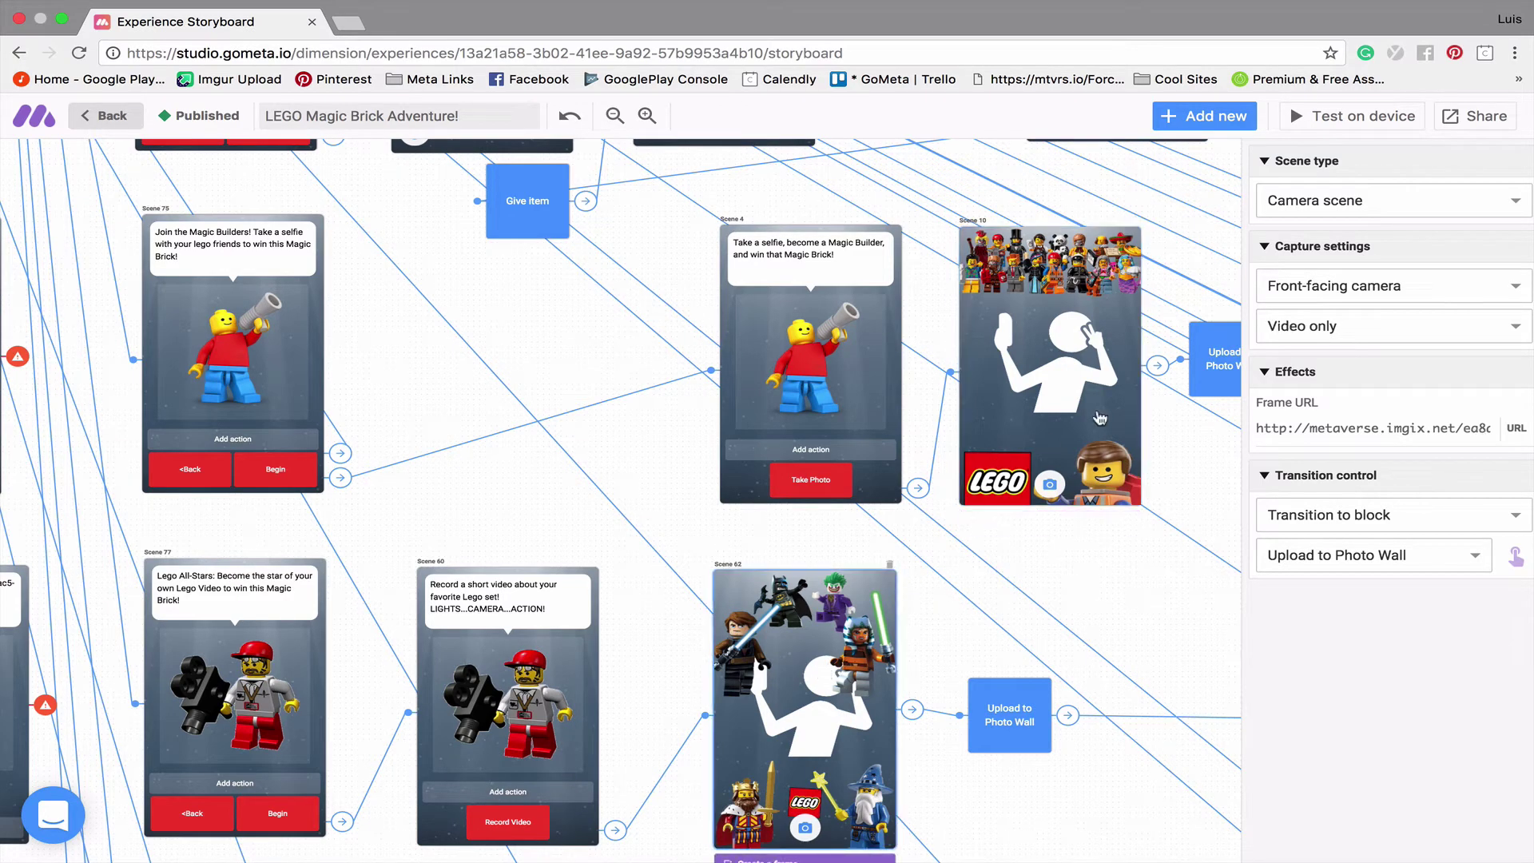
left_click(1067, 384)
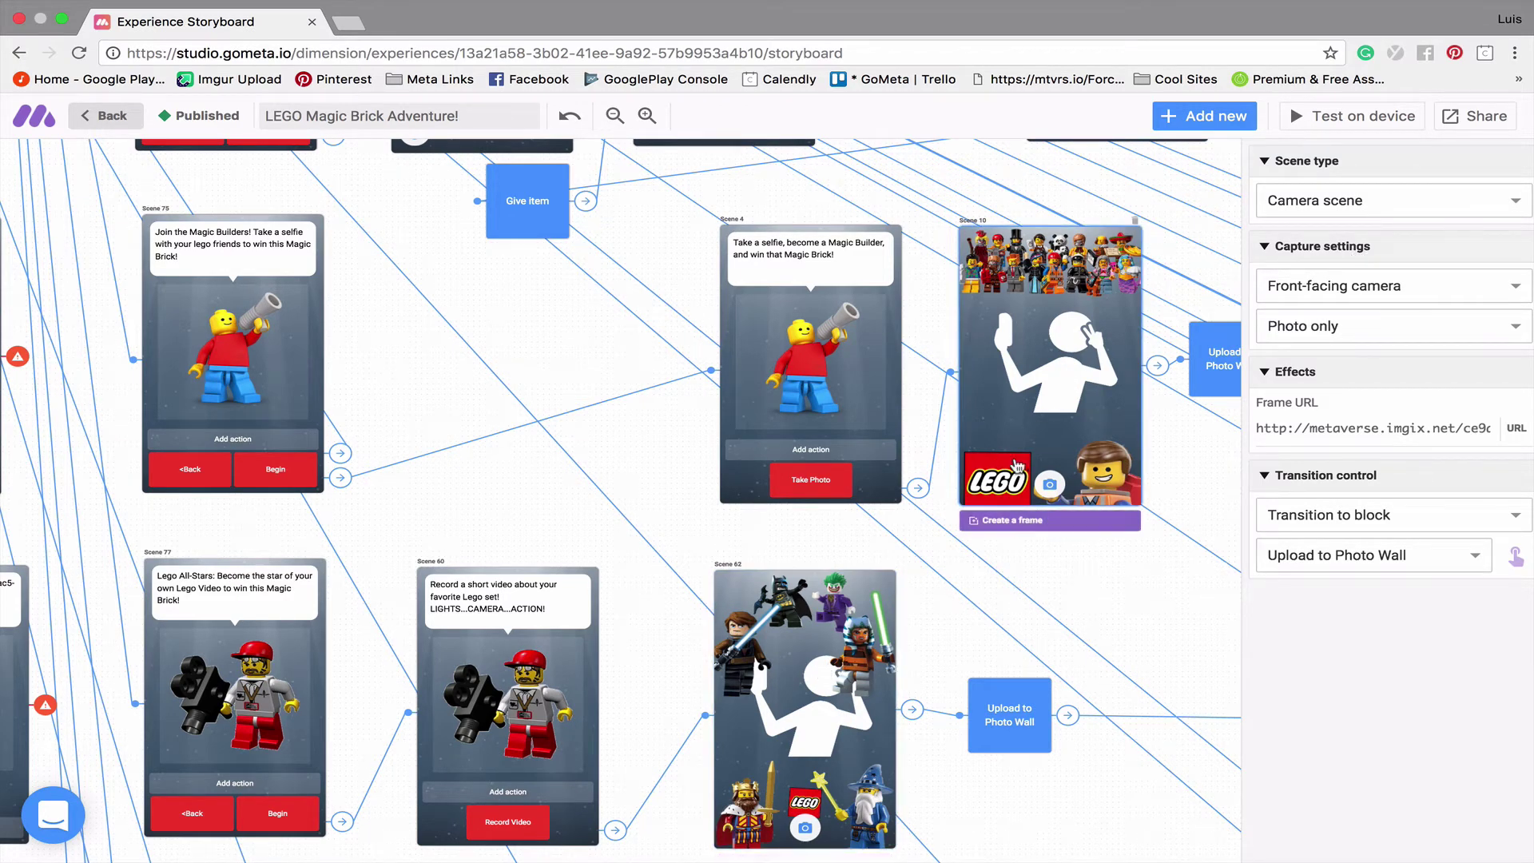
left_click(838, 659)
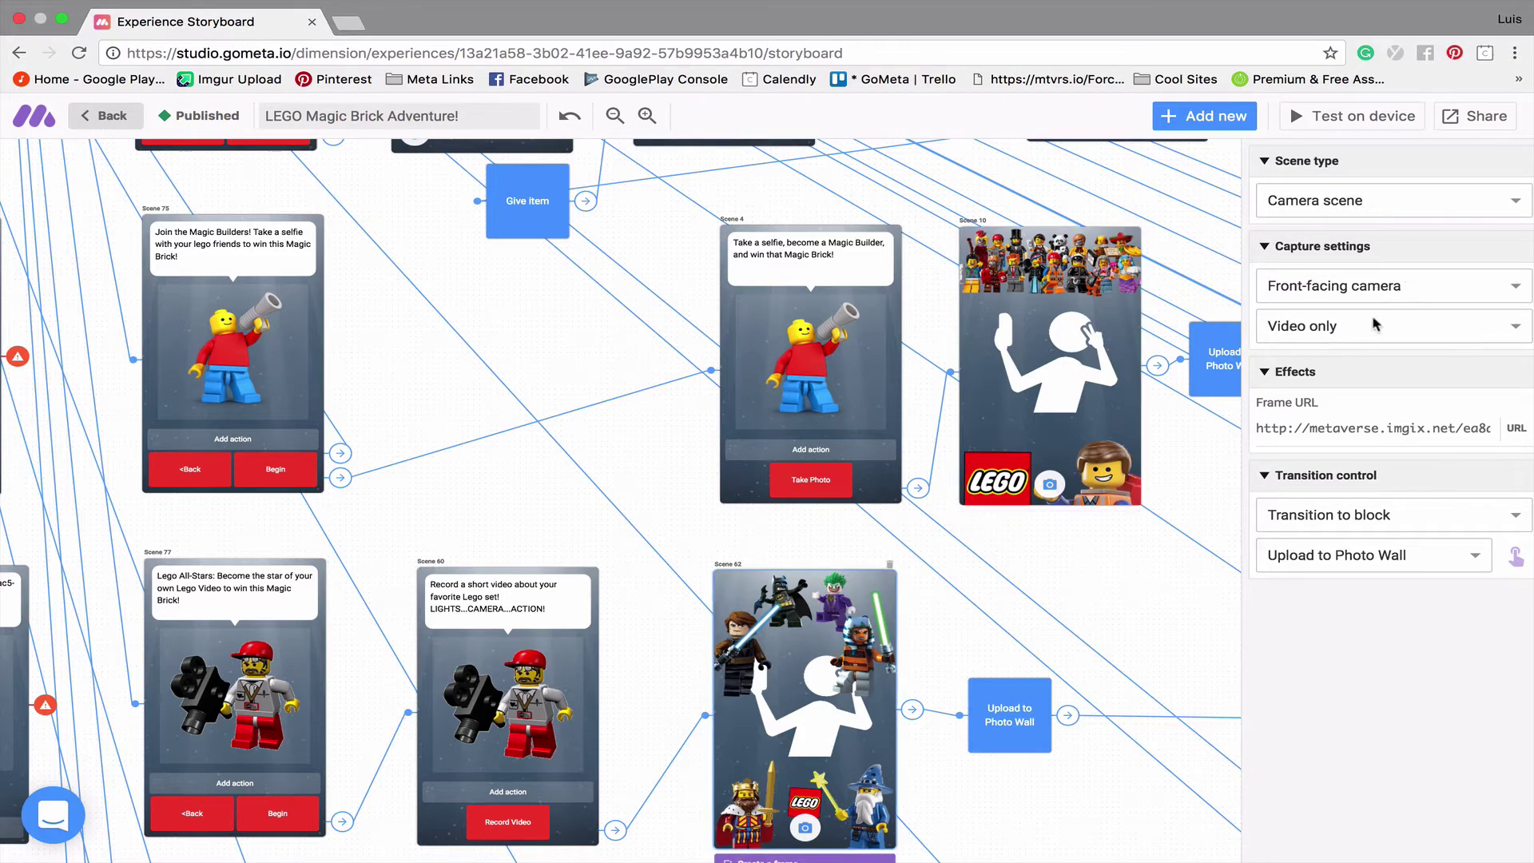
Keep Scene 62's capture mode as 'Video only'
left_click(1355, 334)
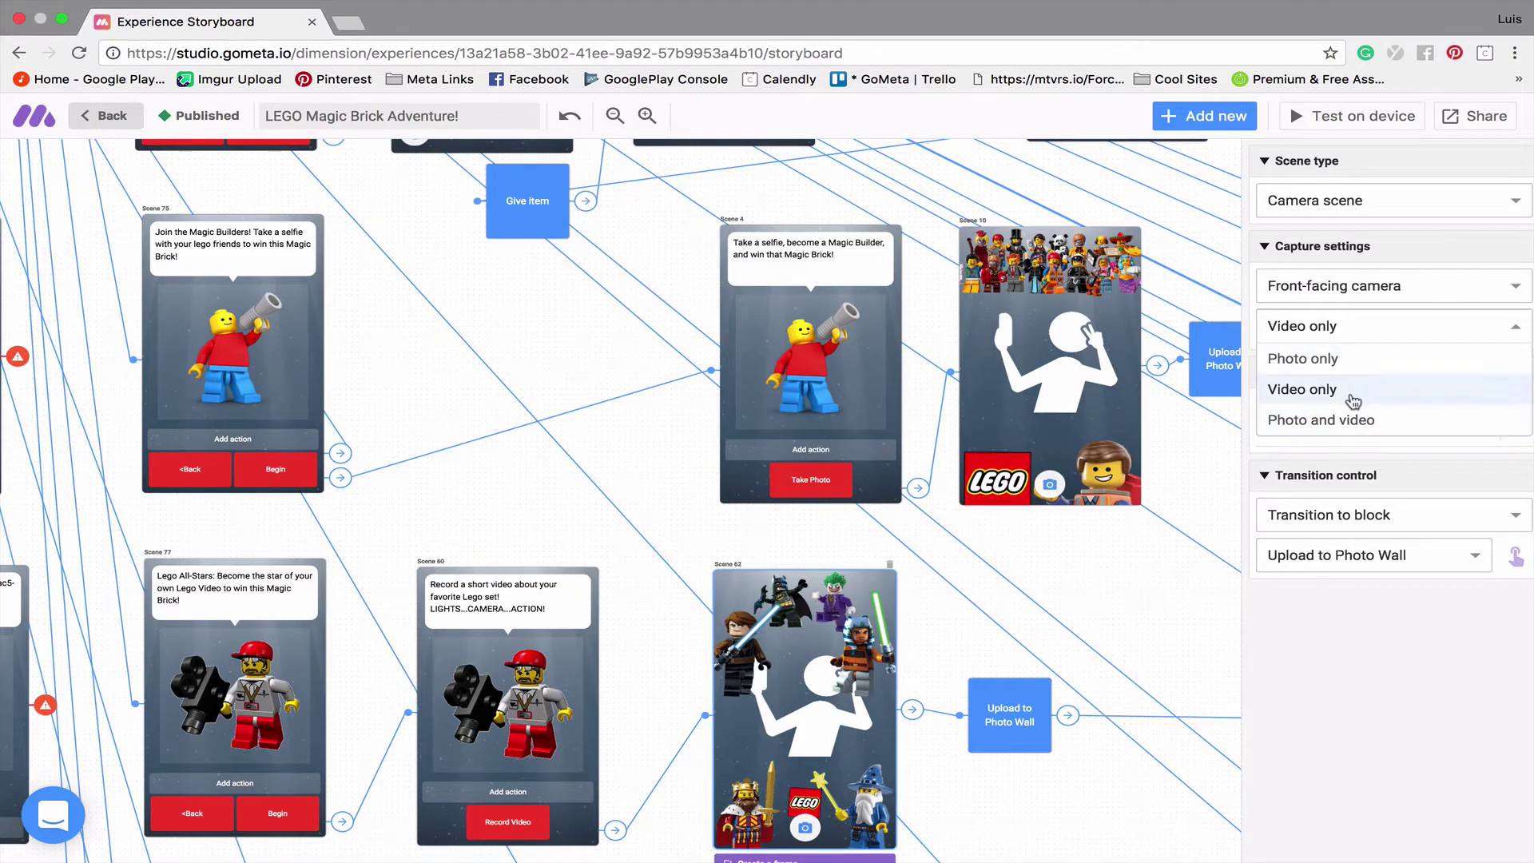
left_click(1353, 391)
scroll(1079, 617, "right", 5)
scroll(1078, 617, "down", 2)
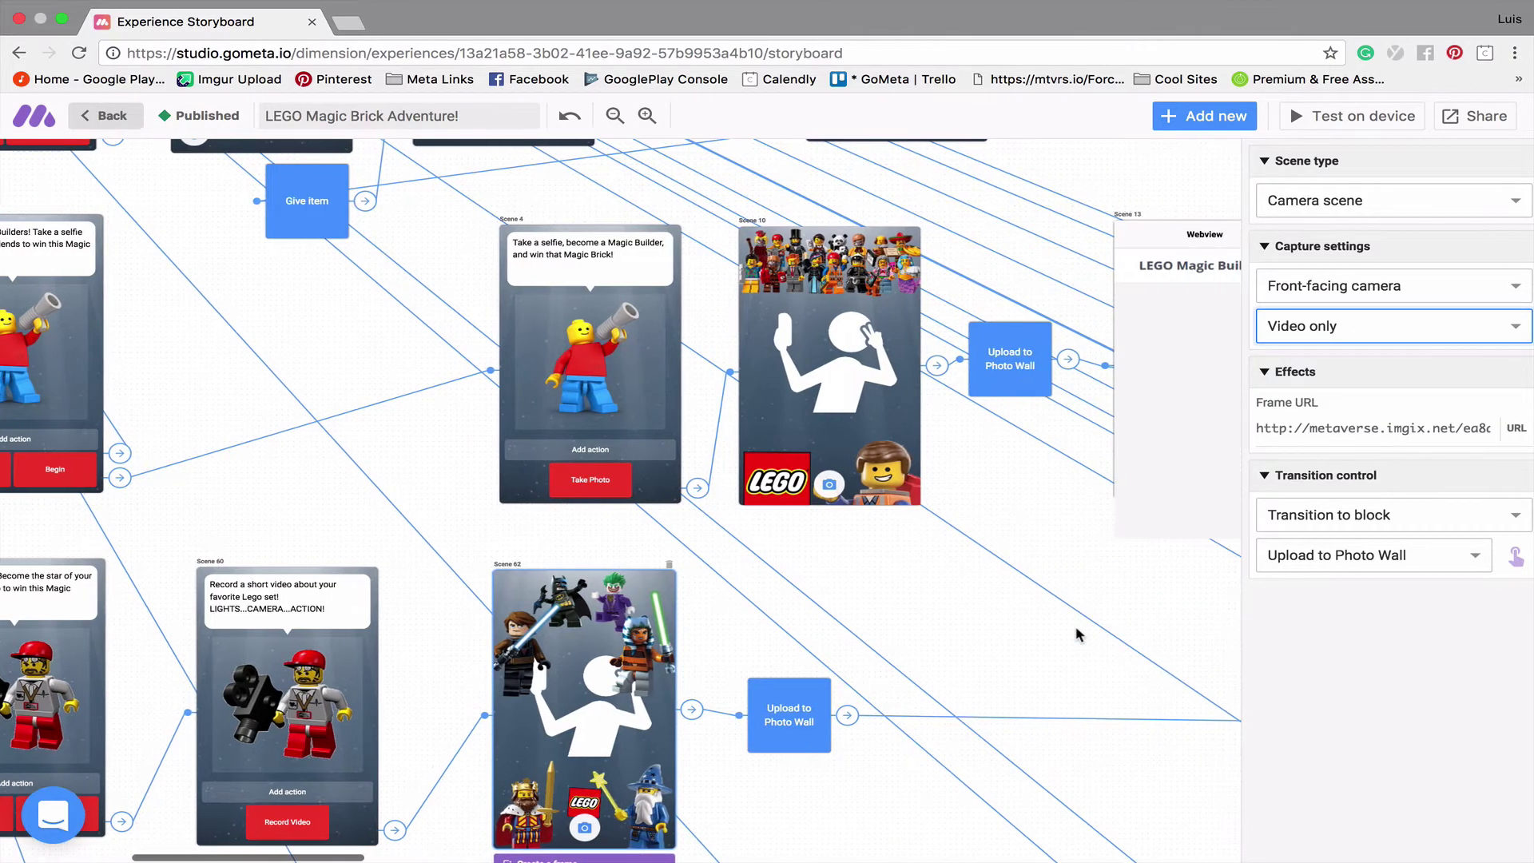
scroll(1076, 633, "right", 3)
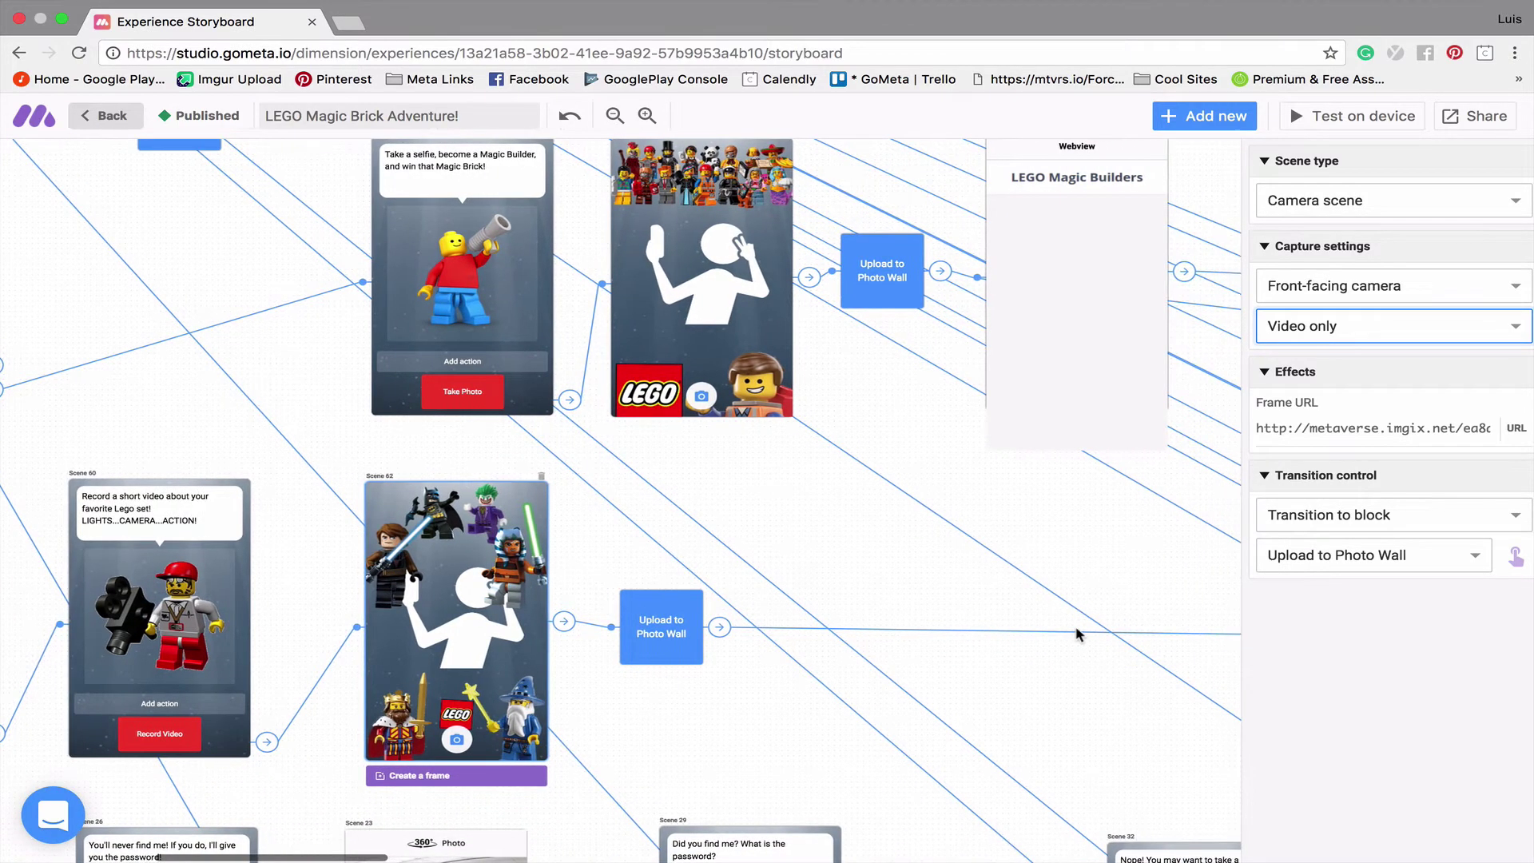
scroll(1076, 634, "right", 20)
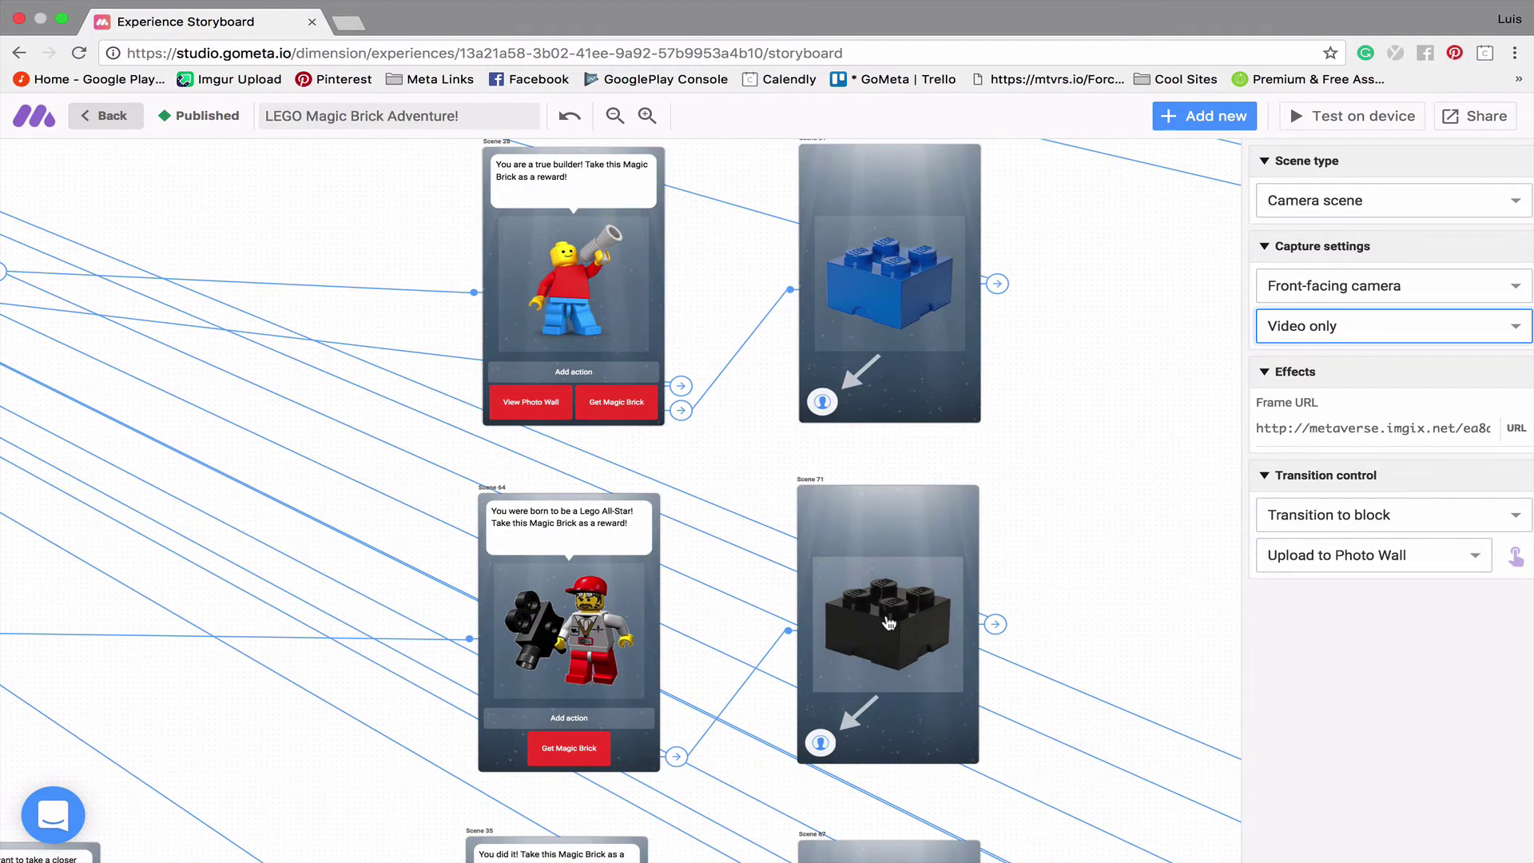
Scroll down to the password question scene, Scene 29, and open its settings
scroll(889, 623, "down", 5)
scroll(889, 623, "left", 20)
scroll(889, 623, "left", 4)
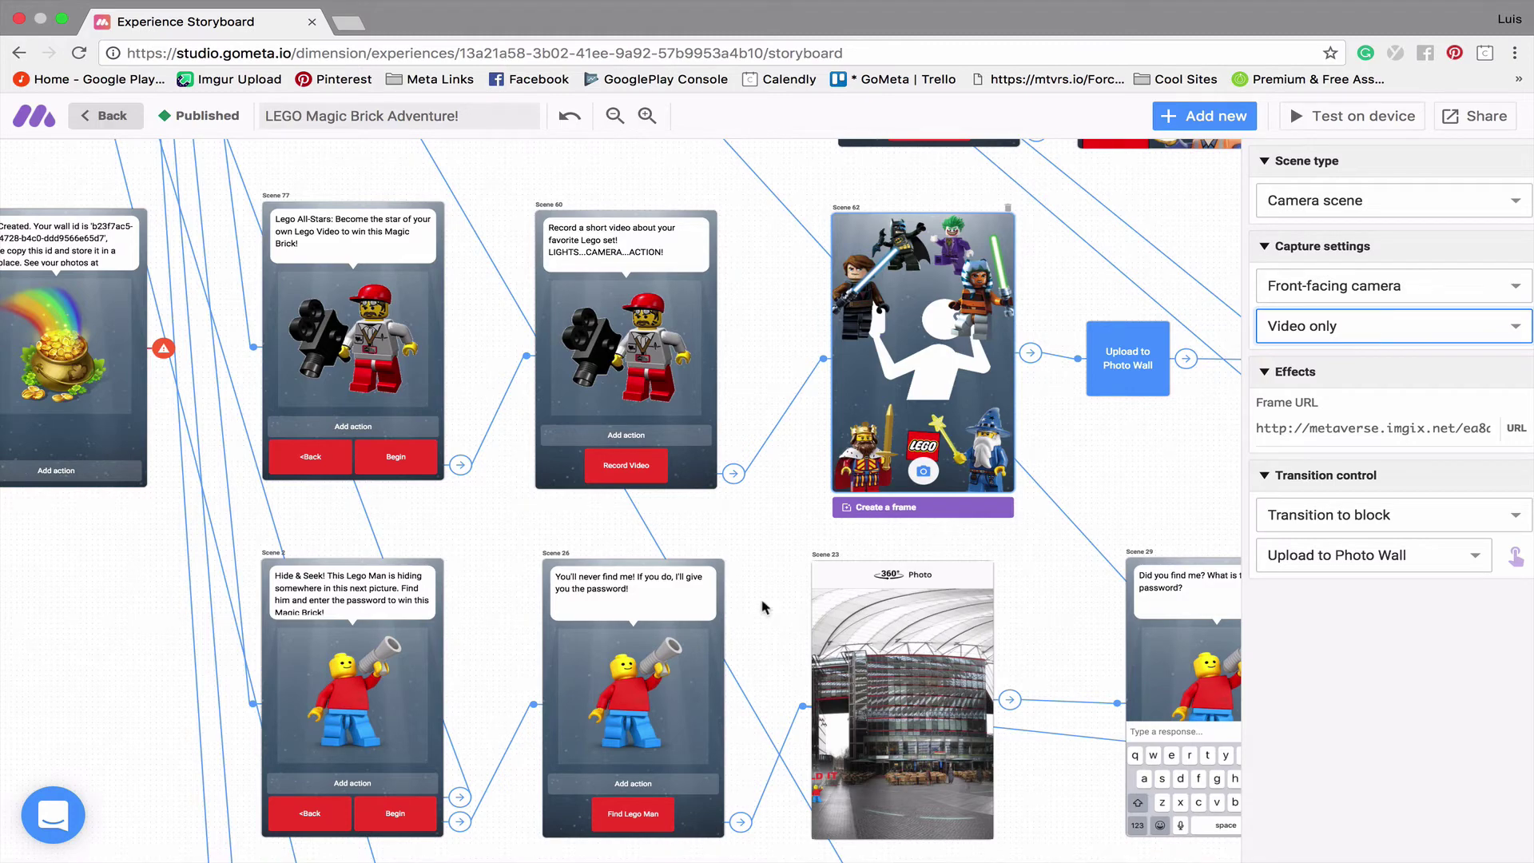
scroll(774, 589, "down", 2)
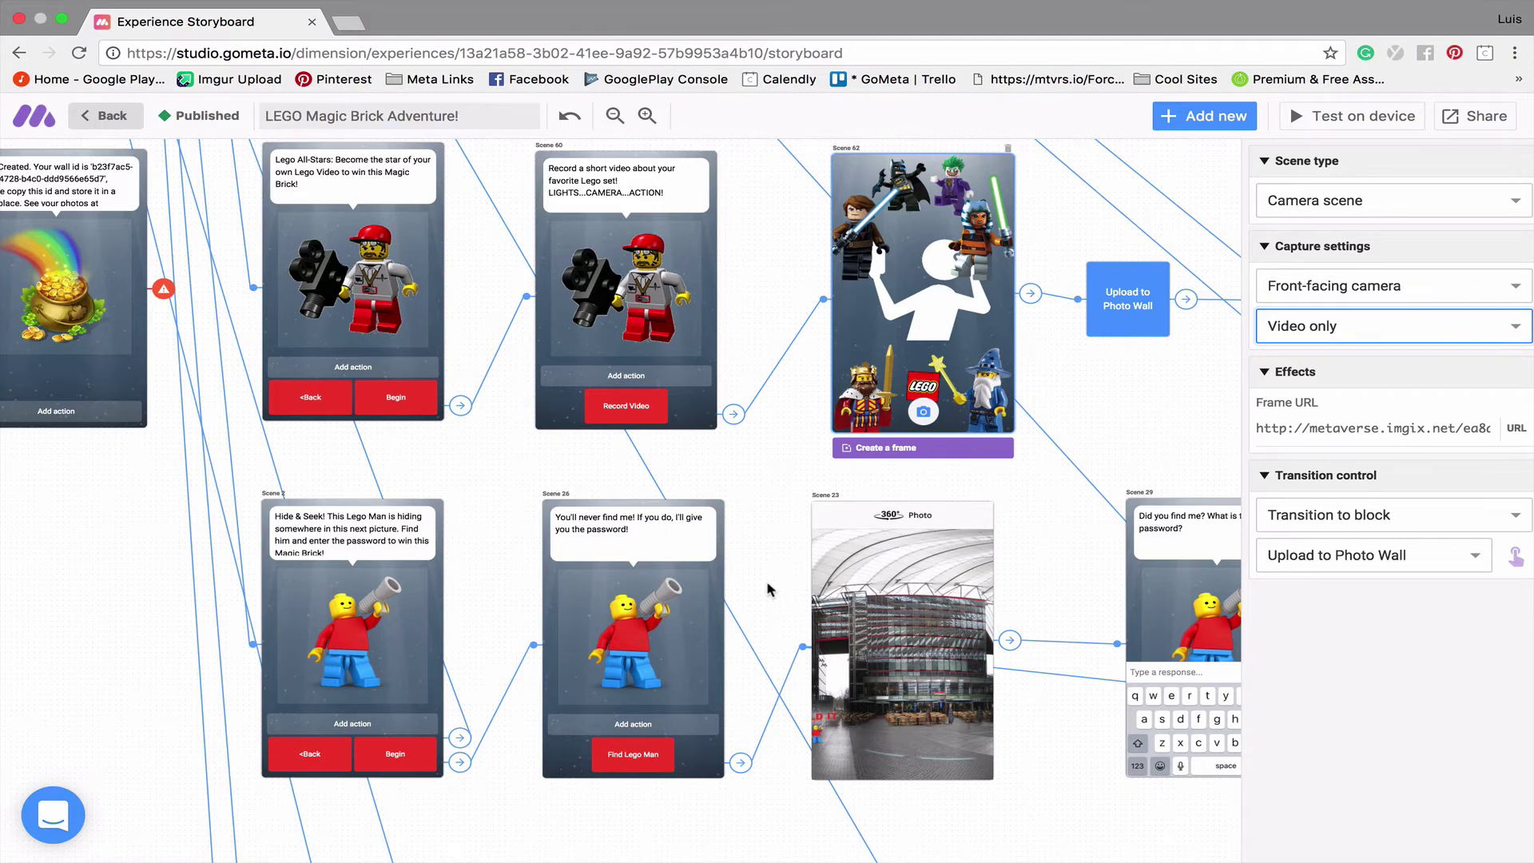
scroll(781, 561, "down", 3)
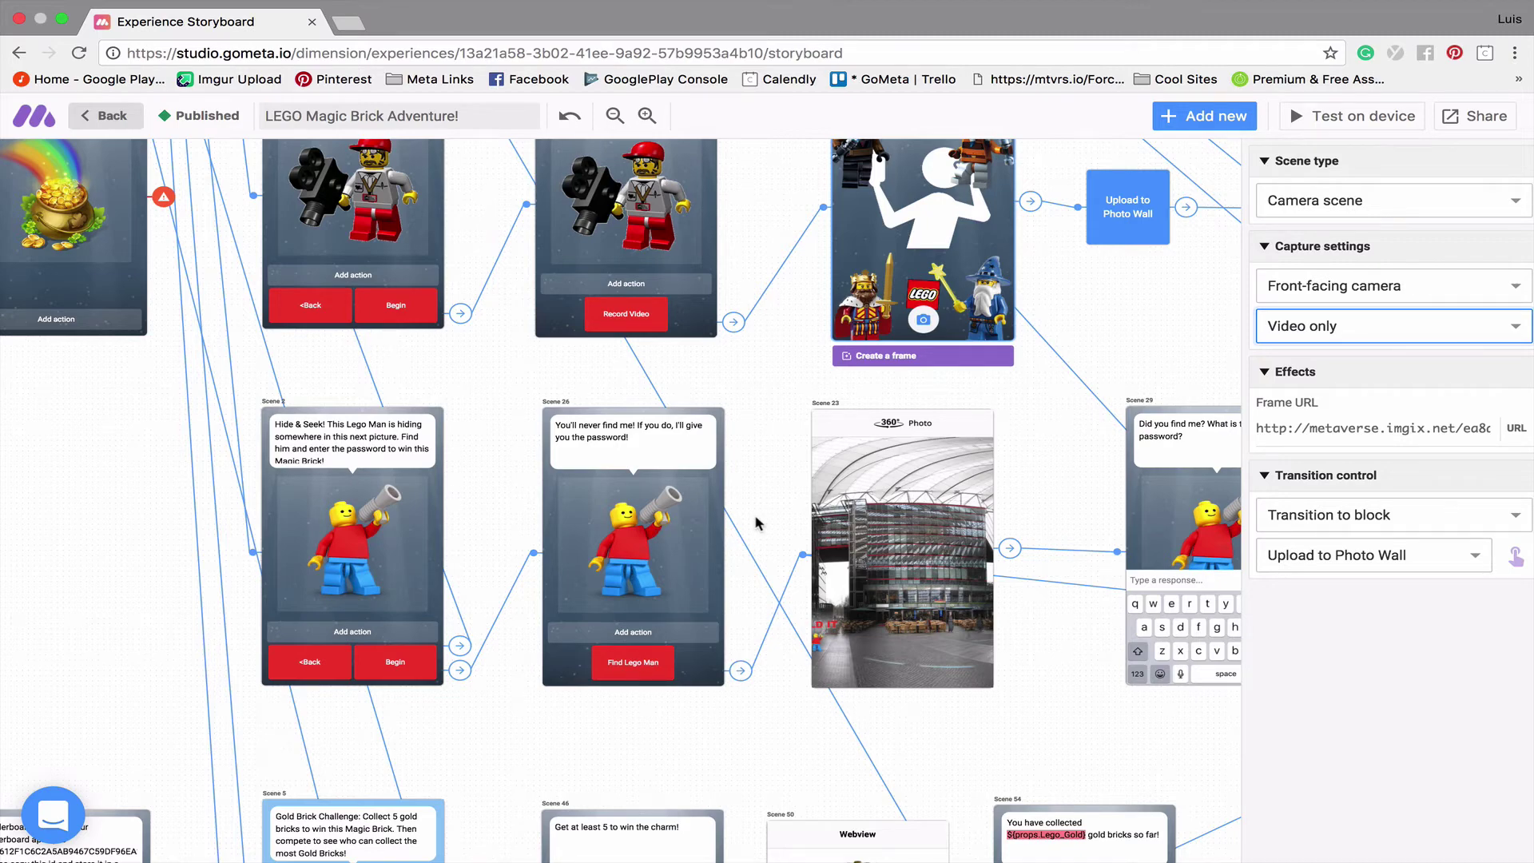
scroll(756, 524, "right", 6)
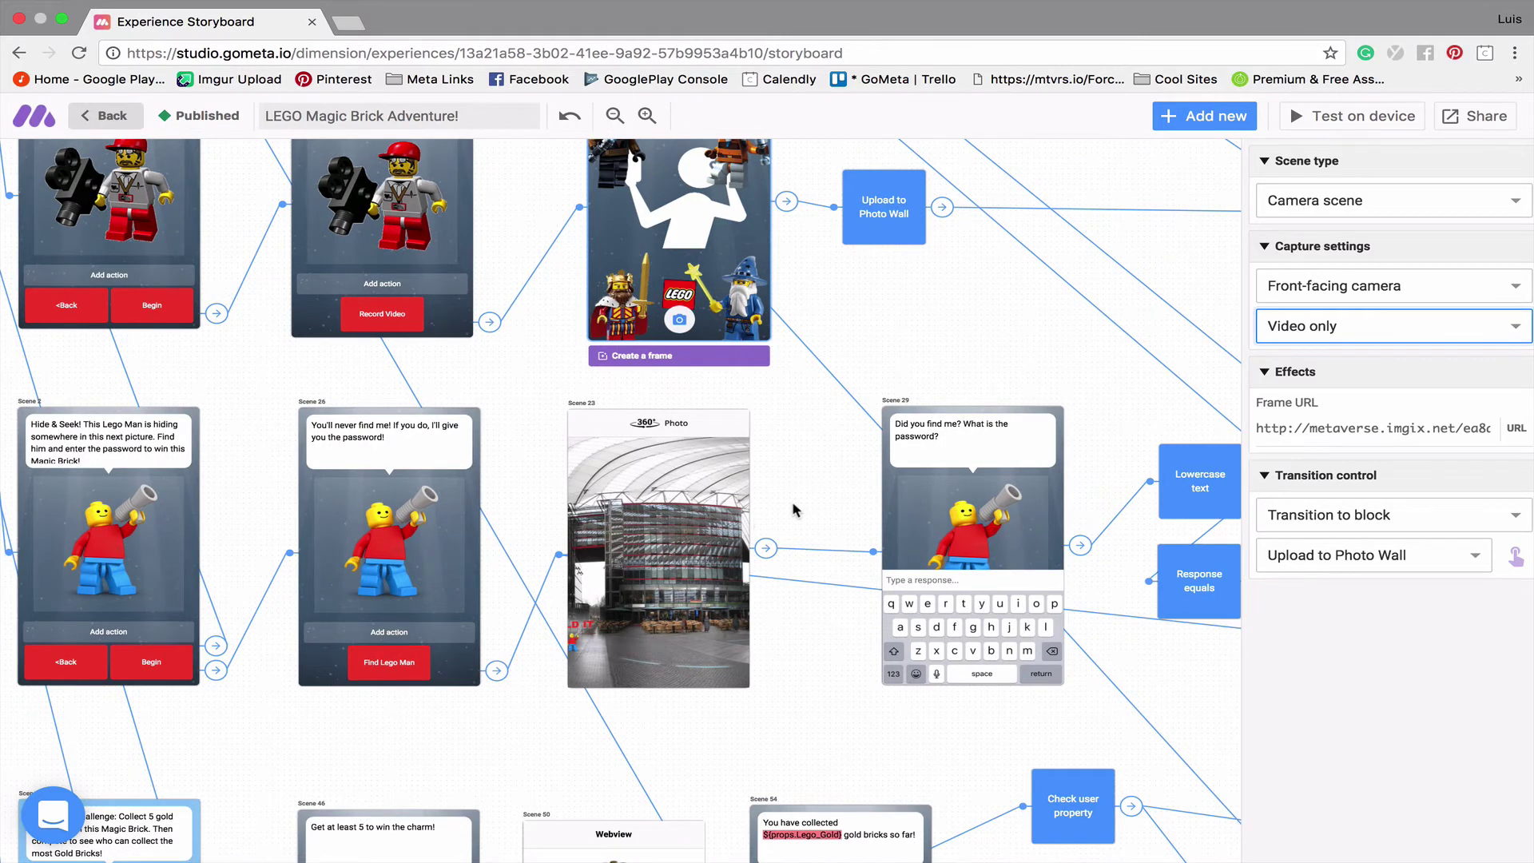
scroll(791, 515, "right", 6)
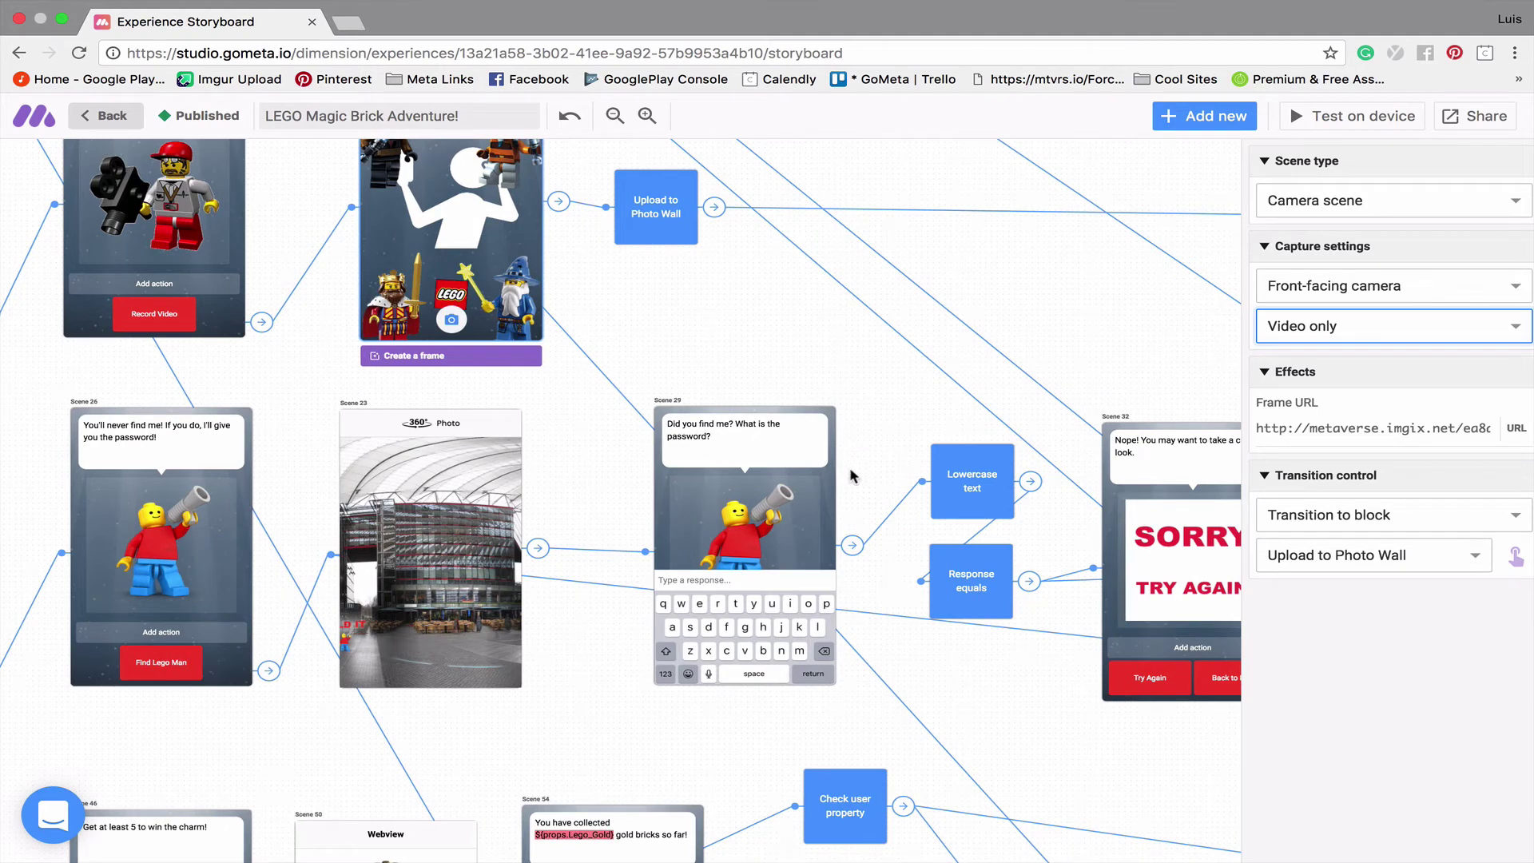
left_click(831, 520)
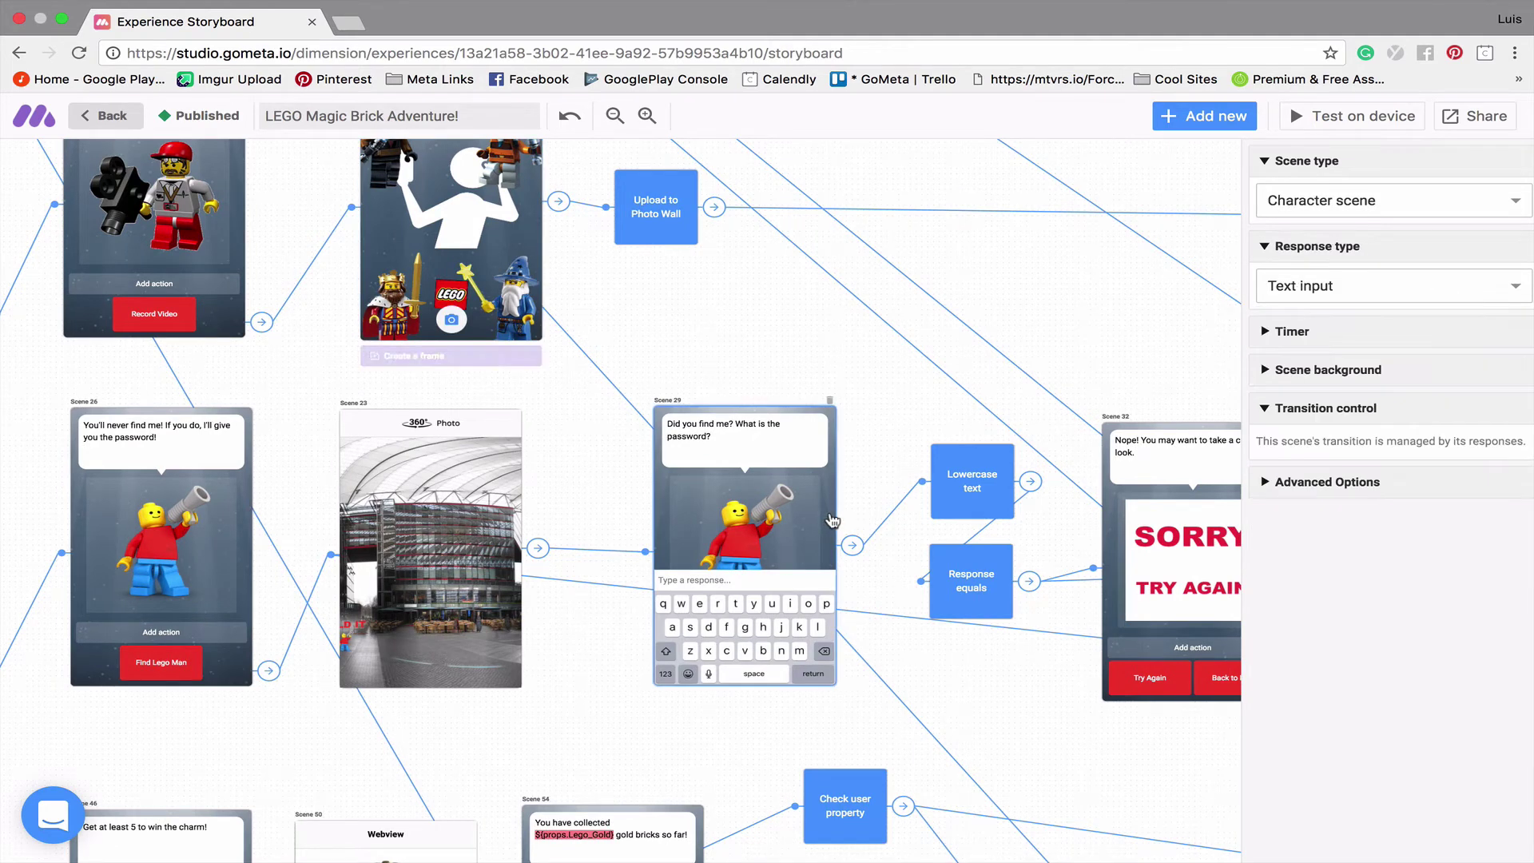
Show the Response equals check: 'build it' goes to Scene 35, other answers to Scene 32
left_click(976, 599)
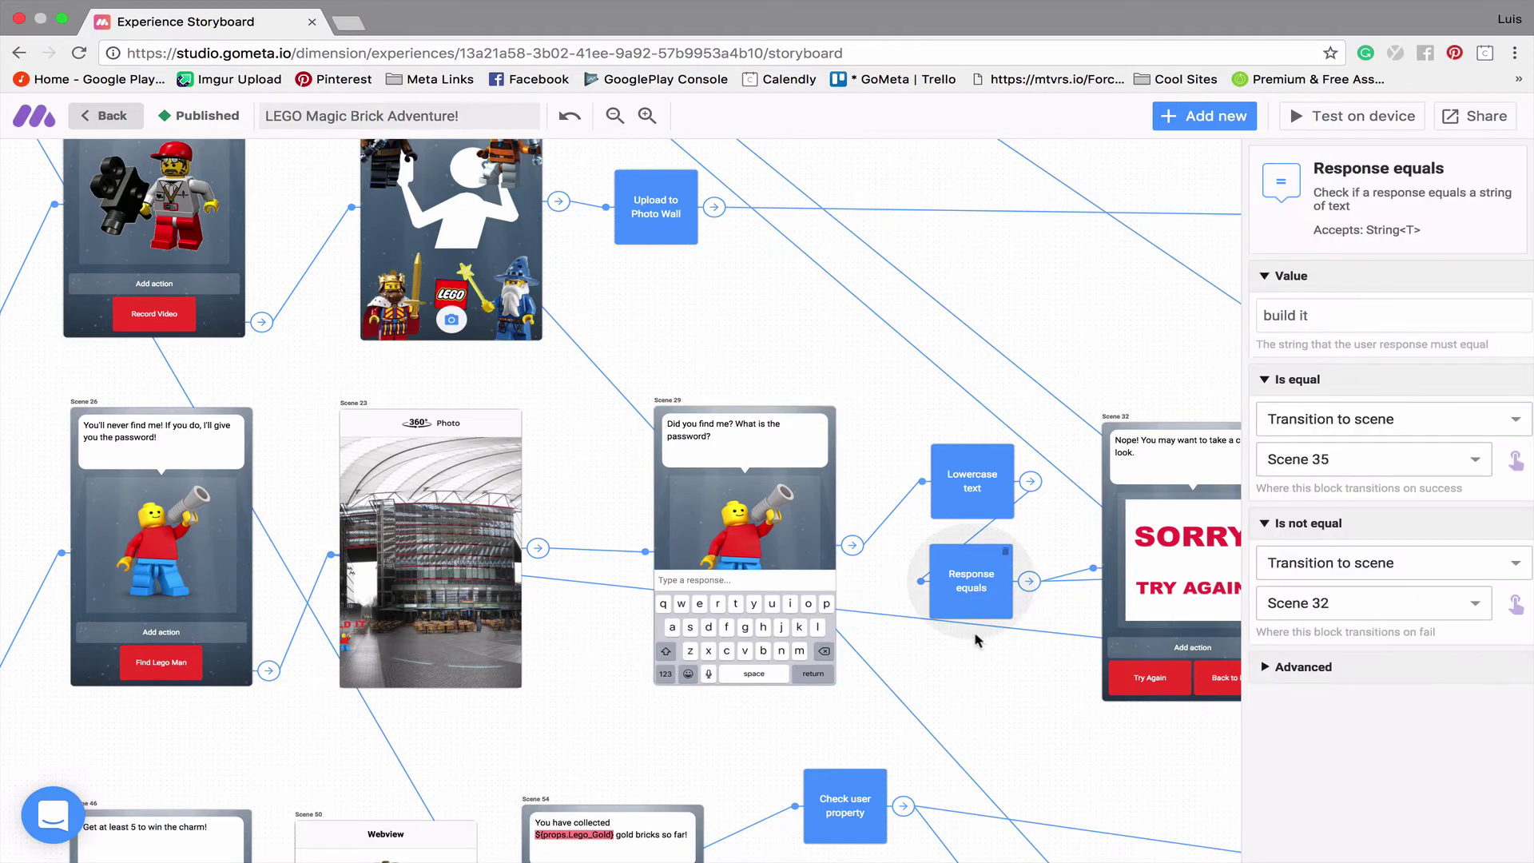
scroll(974, 631, "right", 8)
scroll(975, 639, "right", 5)
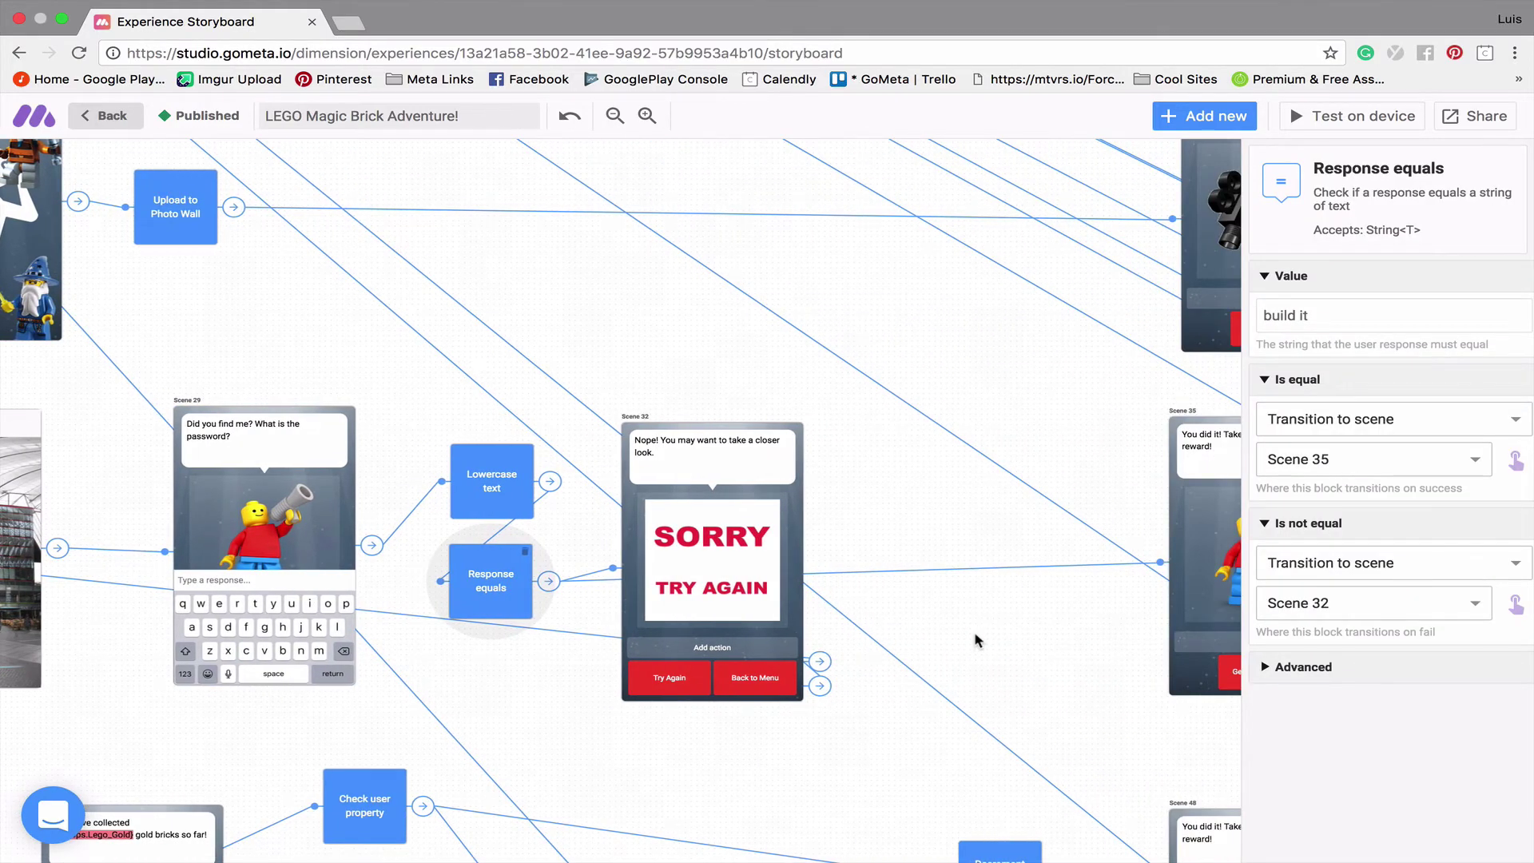
scroll(975, 639, "right", 3)
scroll(975, 639, "right", 15)
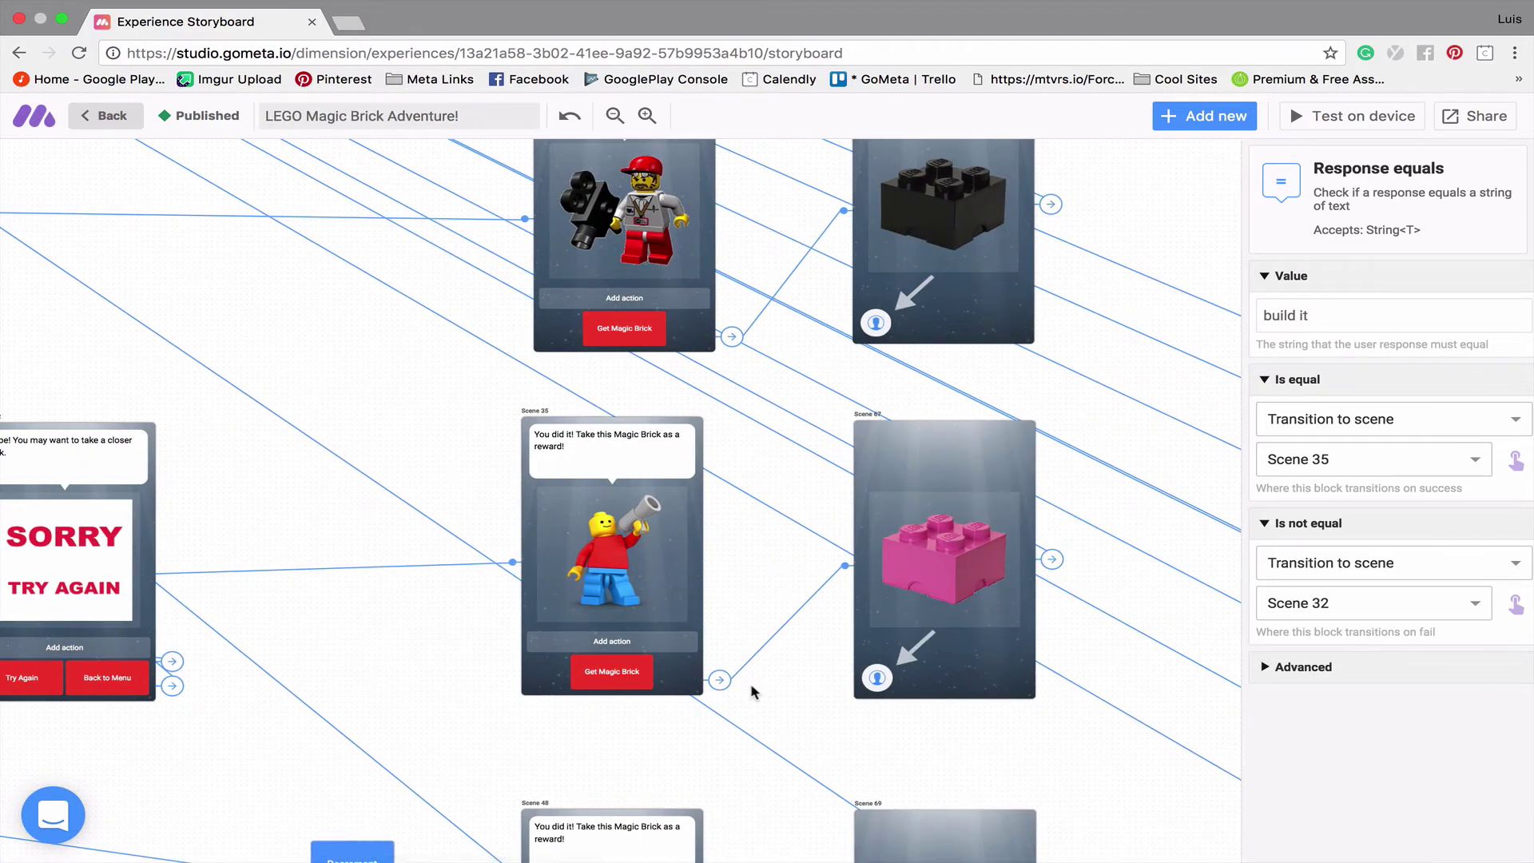
scroll(751, 688, "down", 8)
scroll(750, 689, "left", 15)
scroll(751, 689, "down", 5)
scroll(751, 689, "down", 2)
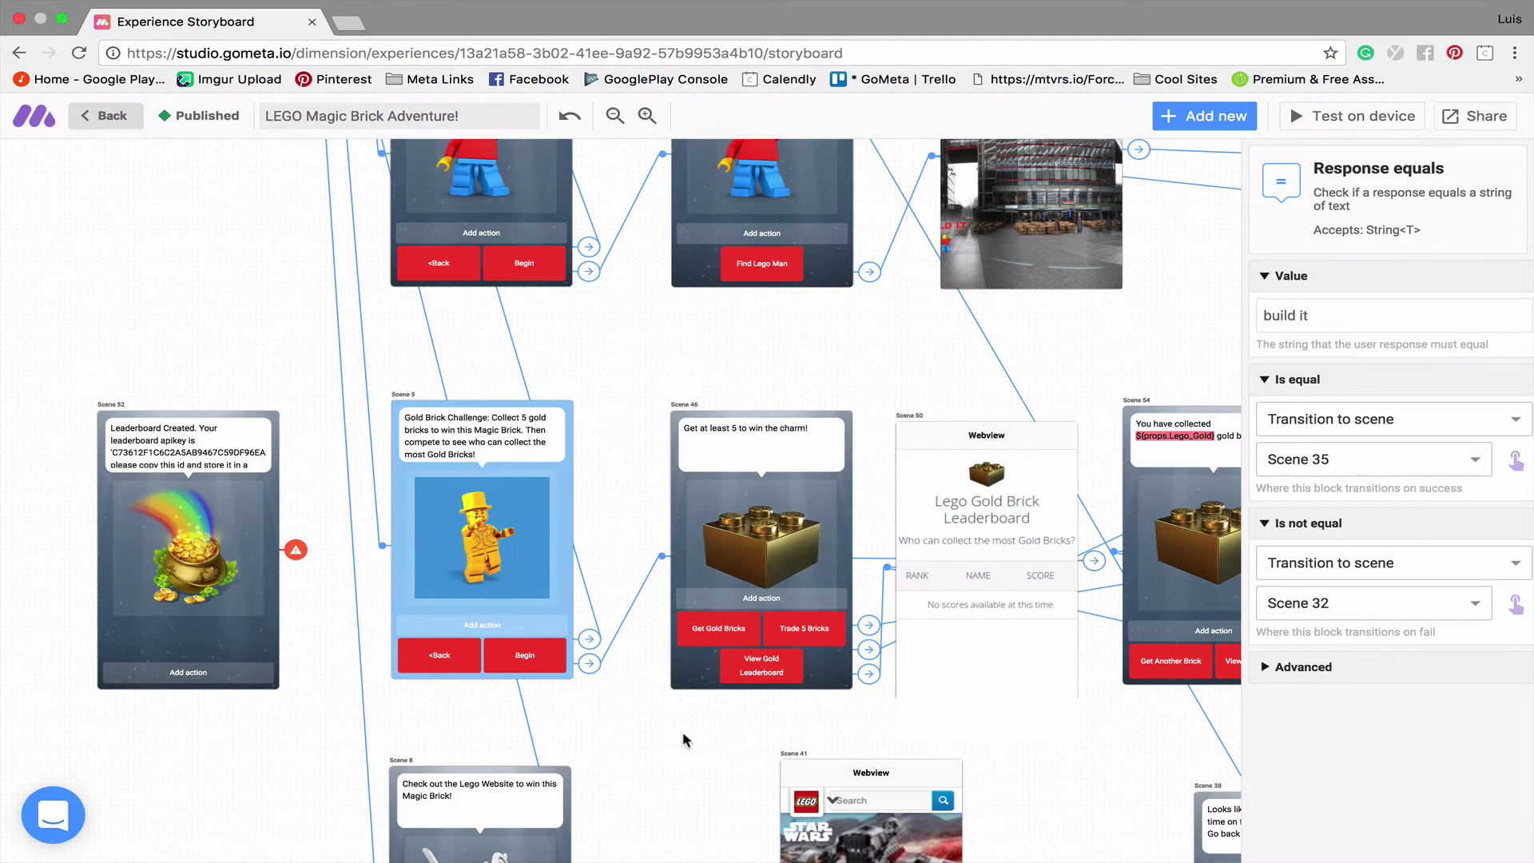
scroll(684, 739, "right", 5)
scroll(685, 739, "right", 2)
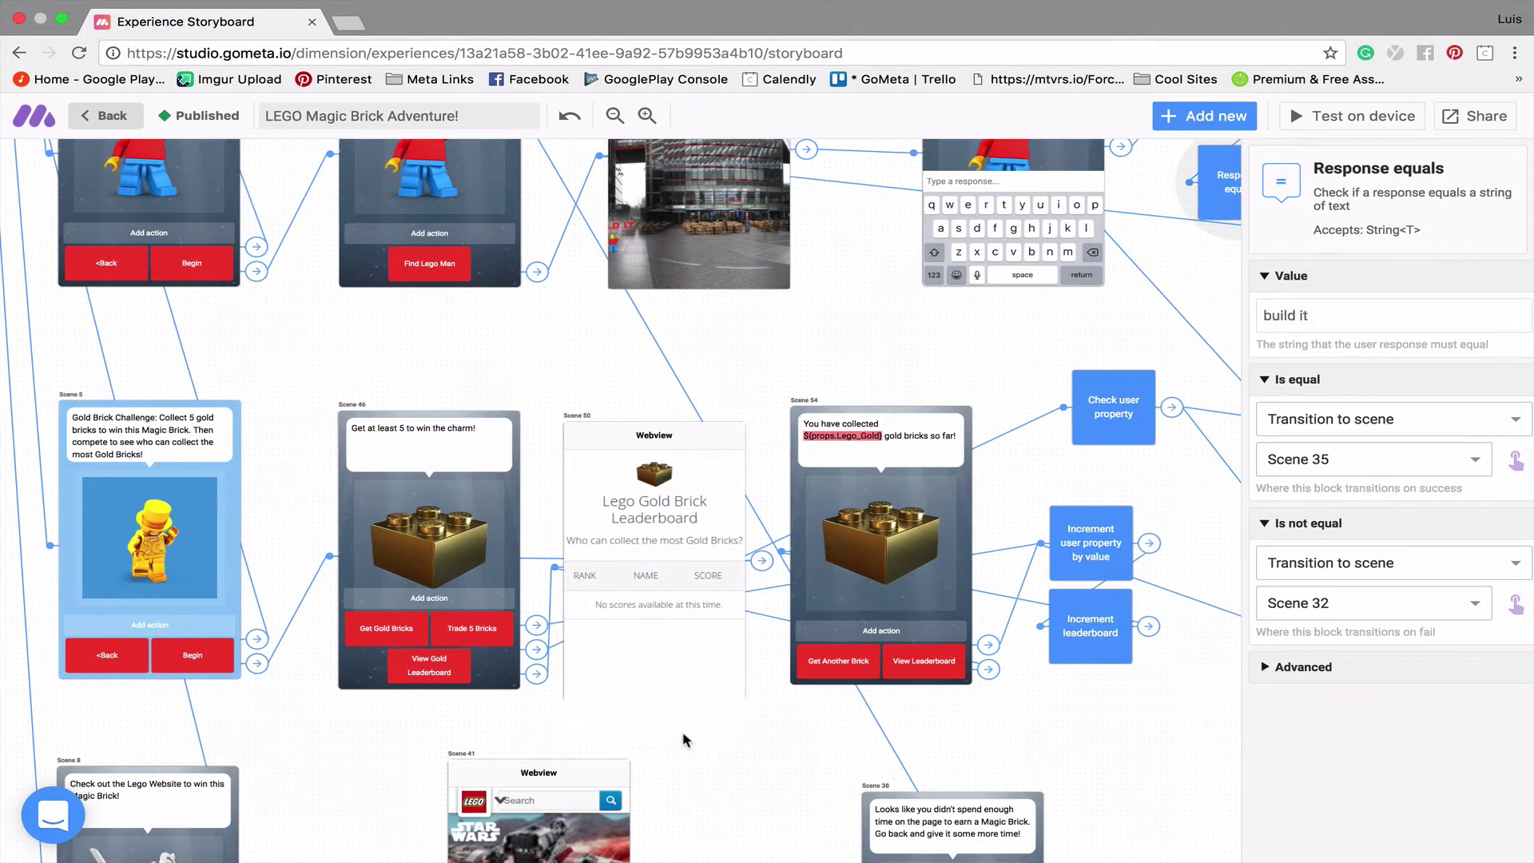
scroll(685, 739, "right", 4)
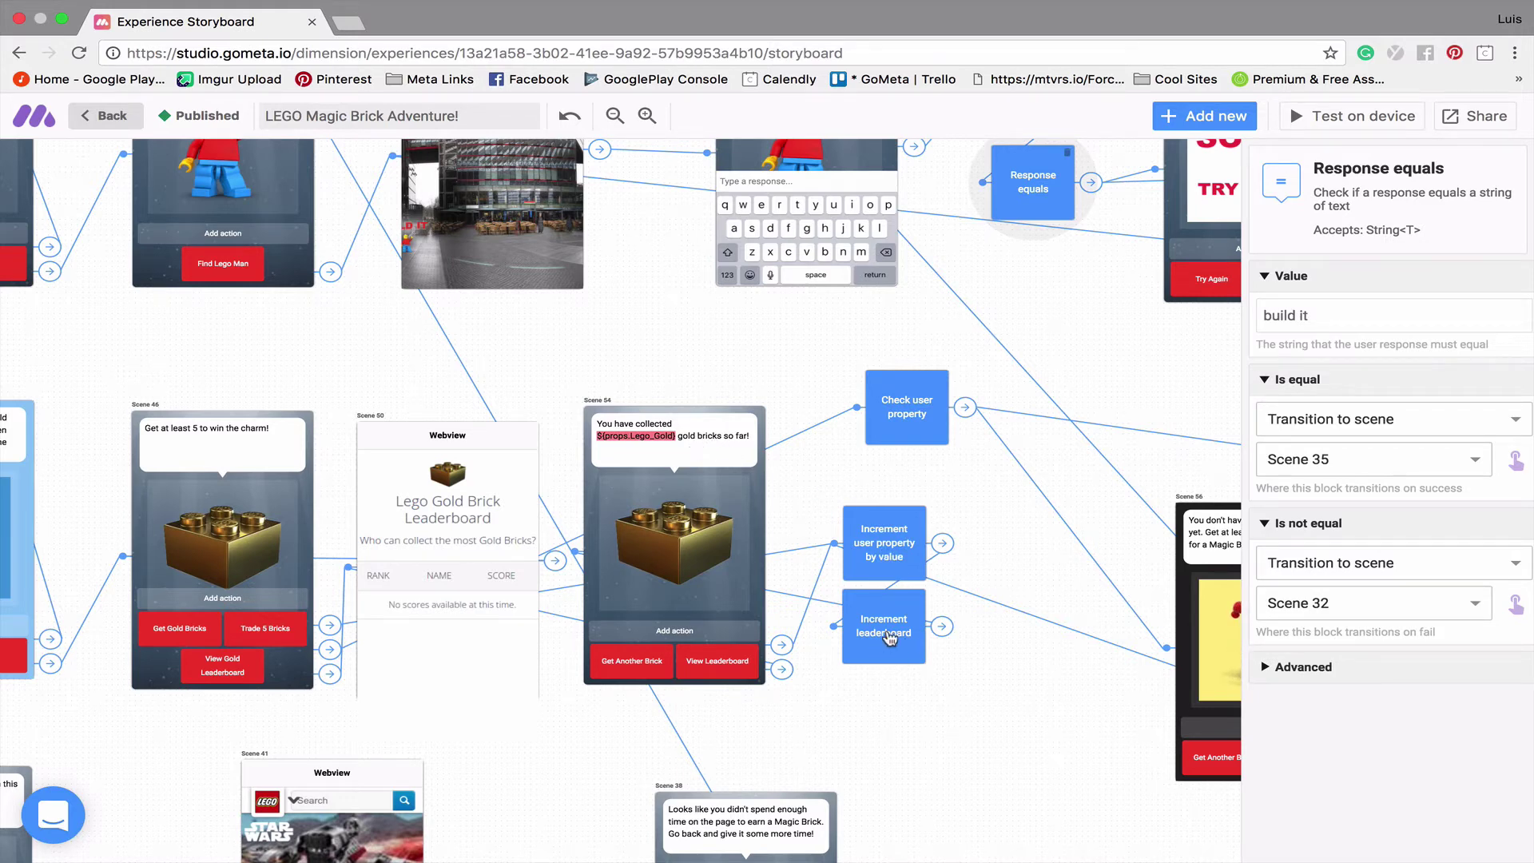
Open Scene 50's Gold Brick Leaderboard webview settings with its leaderboards URL and return to Scene 46
left_click(490, 529)
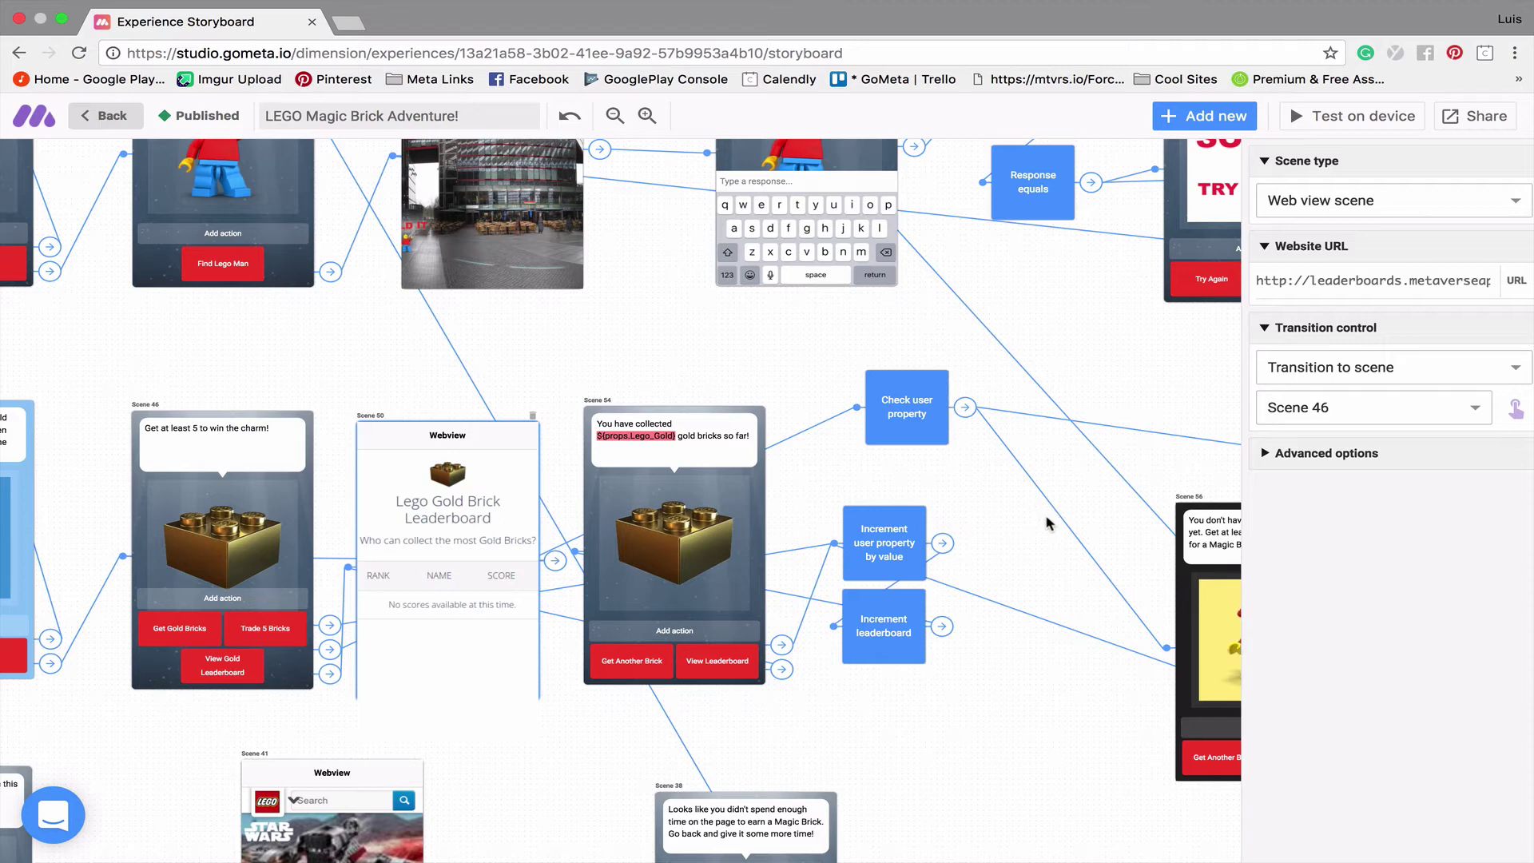
scroll(1033, 567, "down", 1)
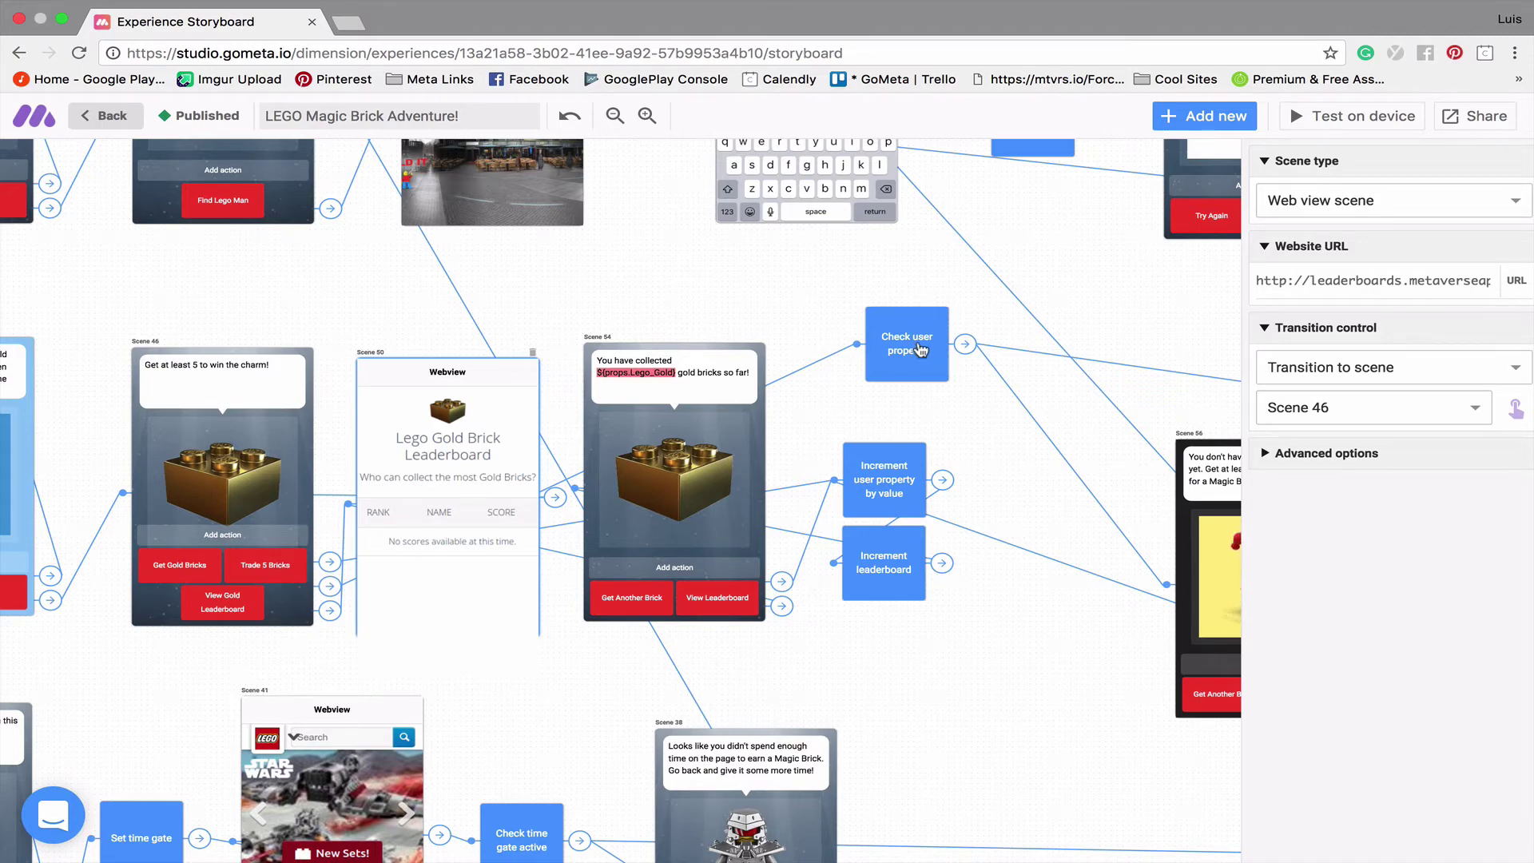
scroll(1014, 454, "right", 2)
scroll(1014, 454, "right", 15)
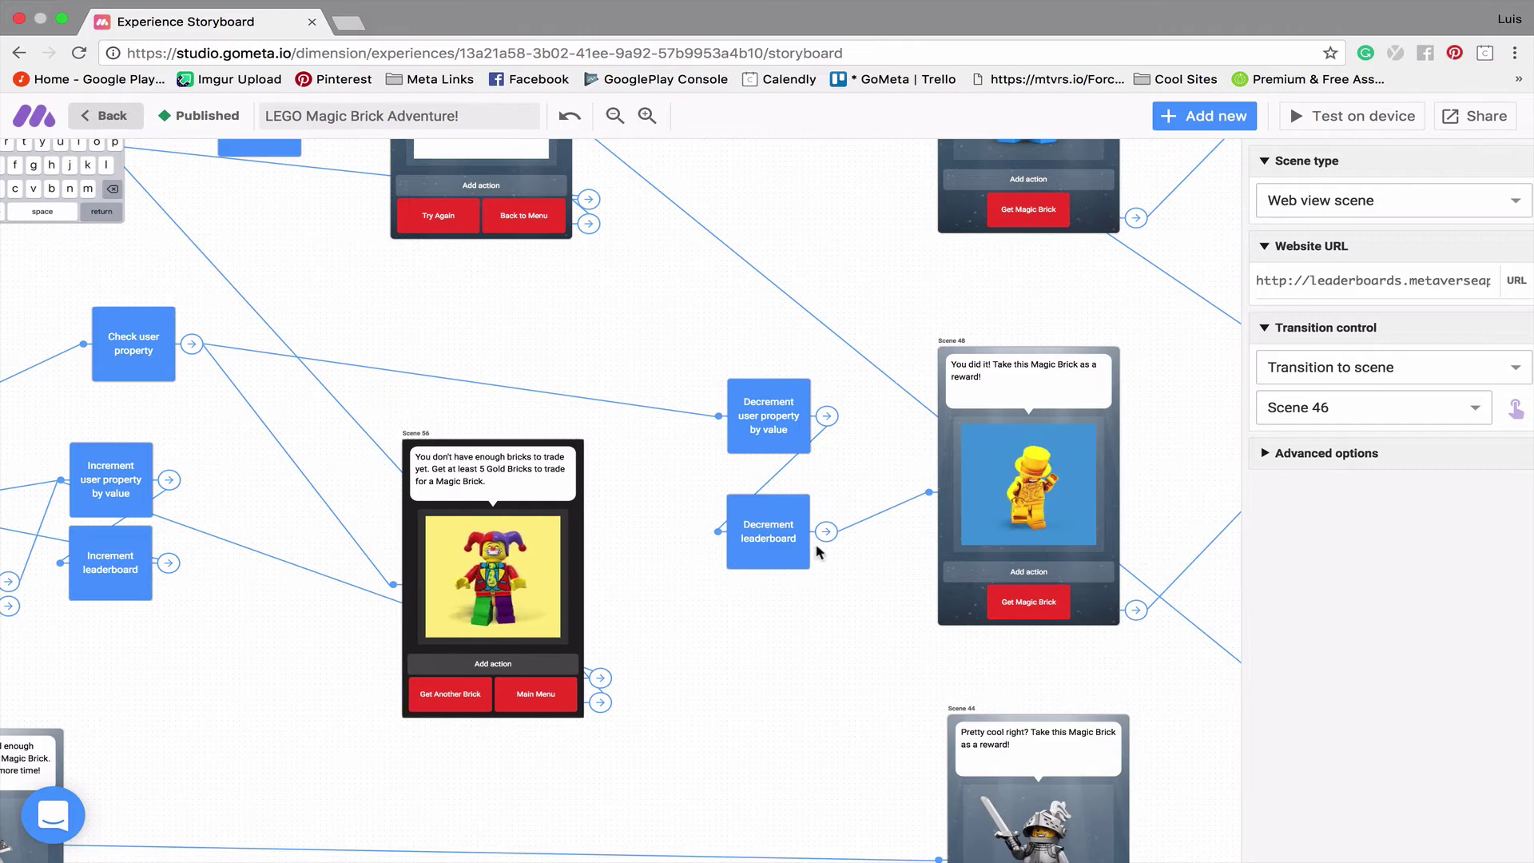
scroll(795, 551, "right", 13)
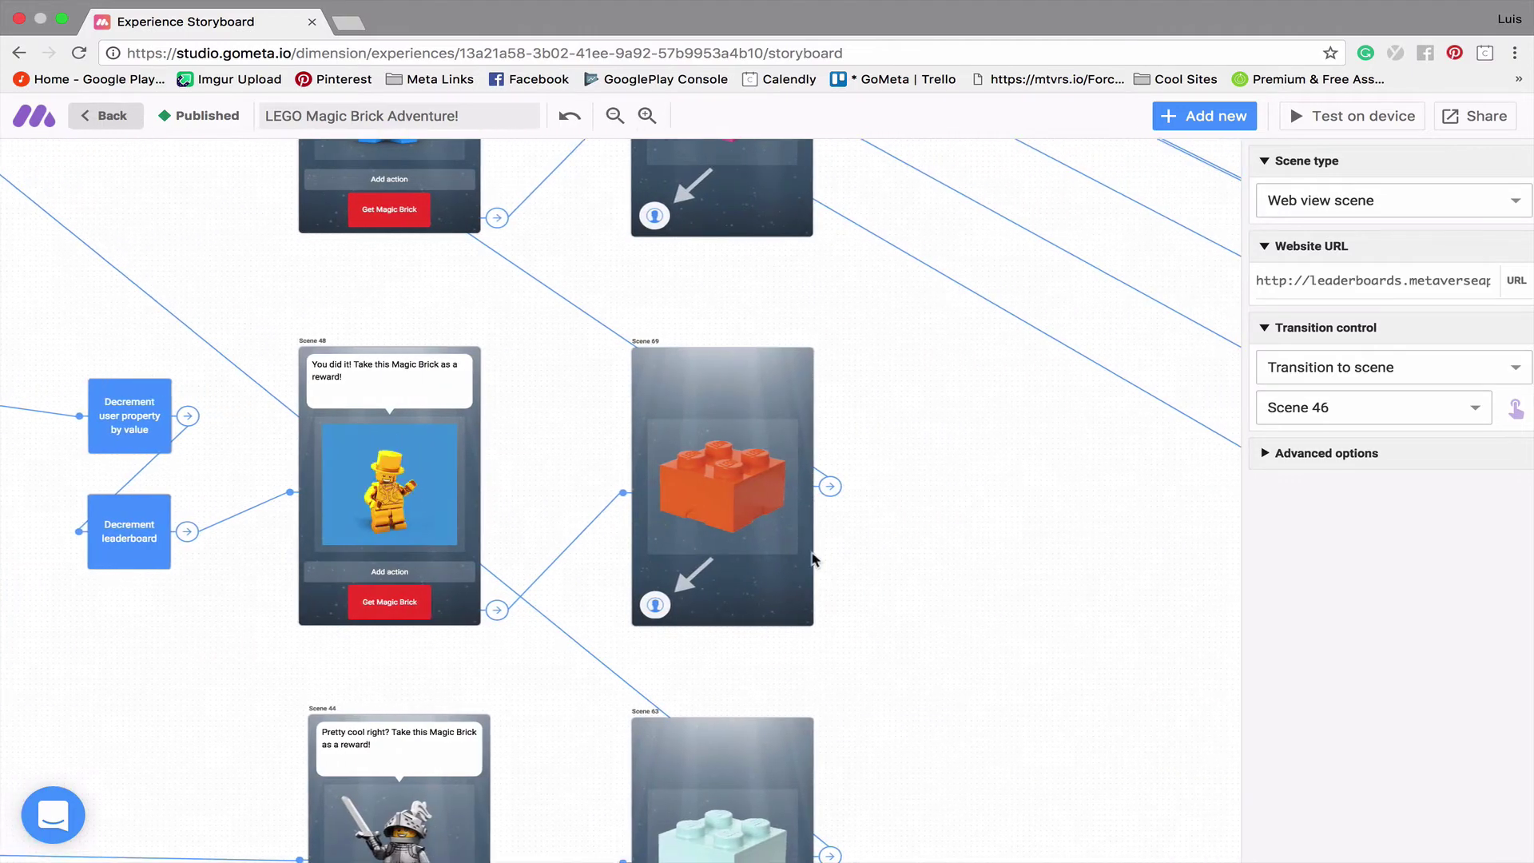
scroll(581, 600, "left", 20)
Scroll past Scenes 8, 41 and 38 to Scene 44's Magic Brick reward and Scene 42's brick
scroll(583, 604, "left", 10)
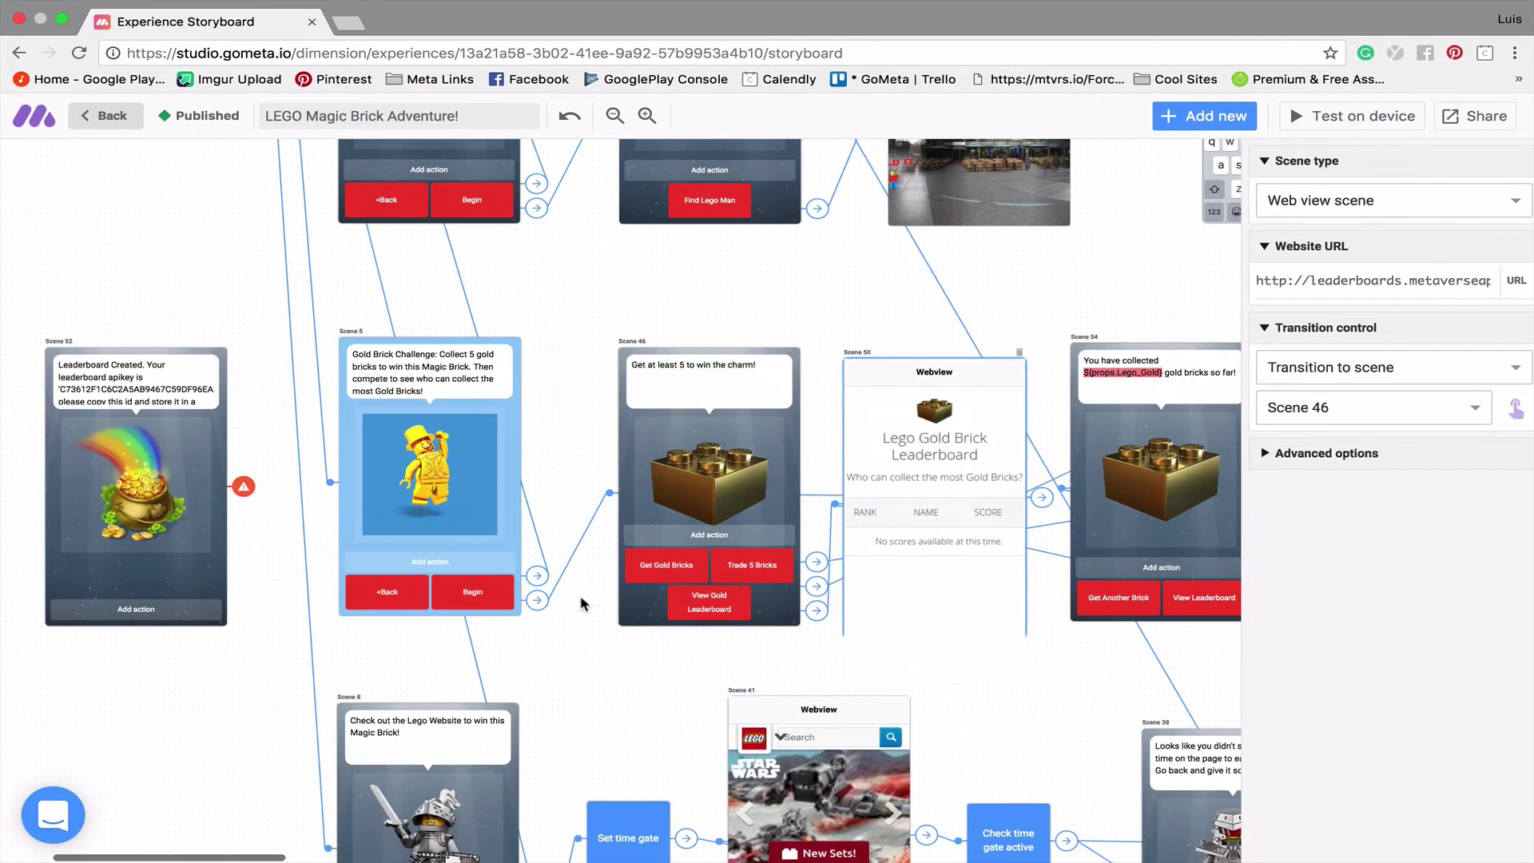
scroll(583, 605, "down", 5)
scroll(582, 601, "down", 3)
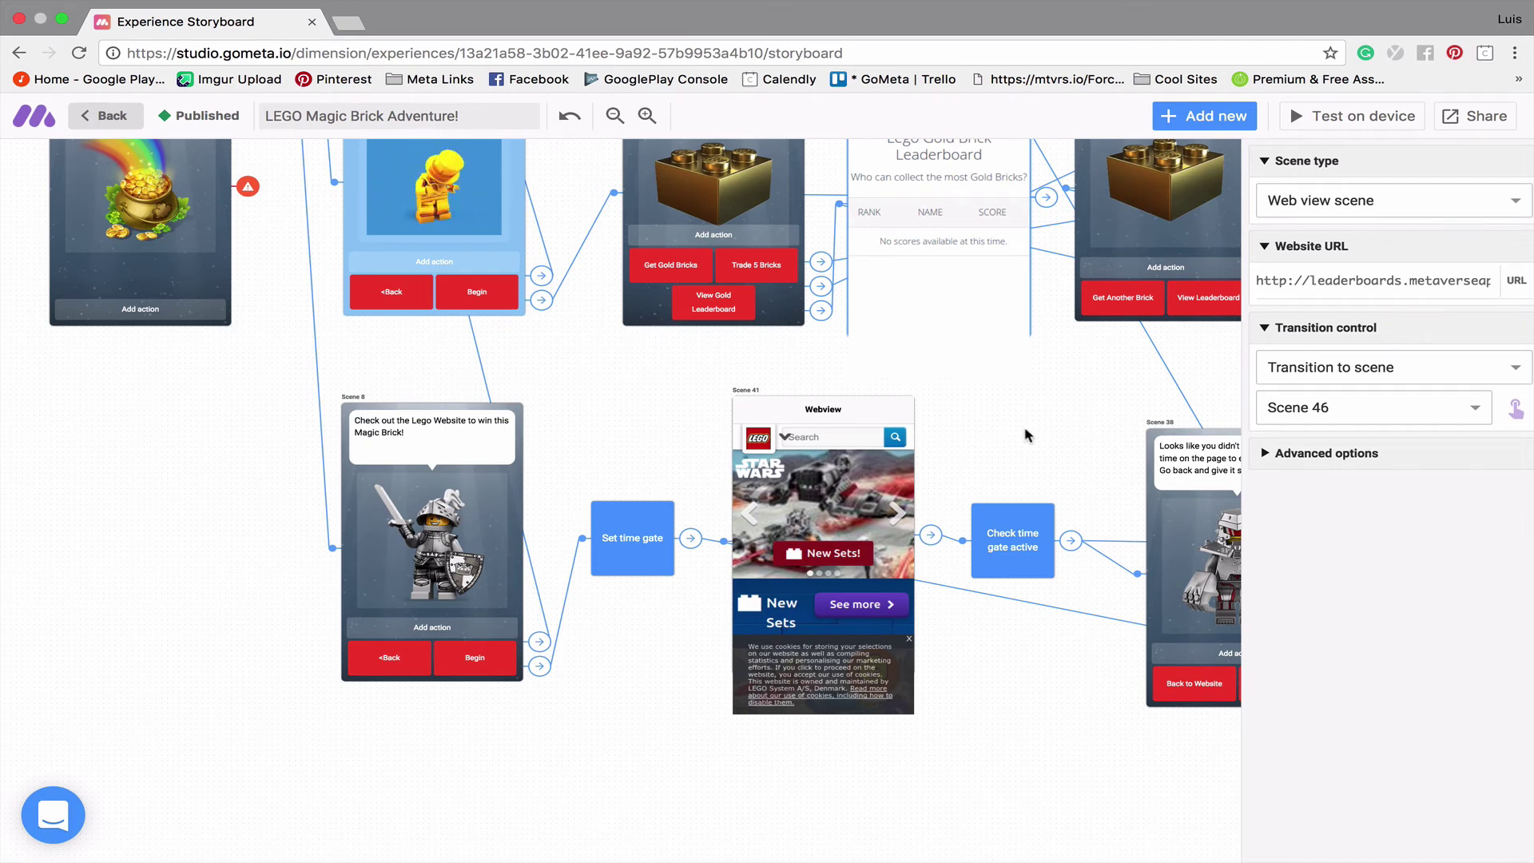
scroll(1027, 435, "right", 5)
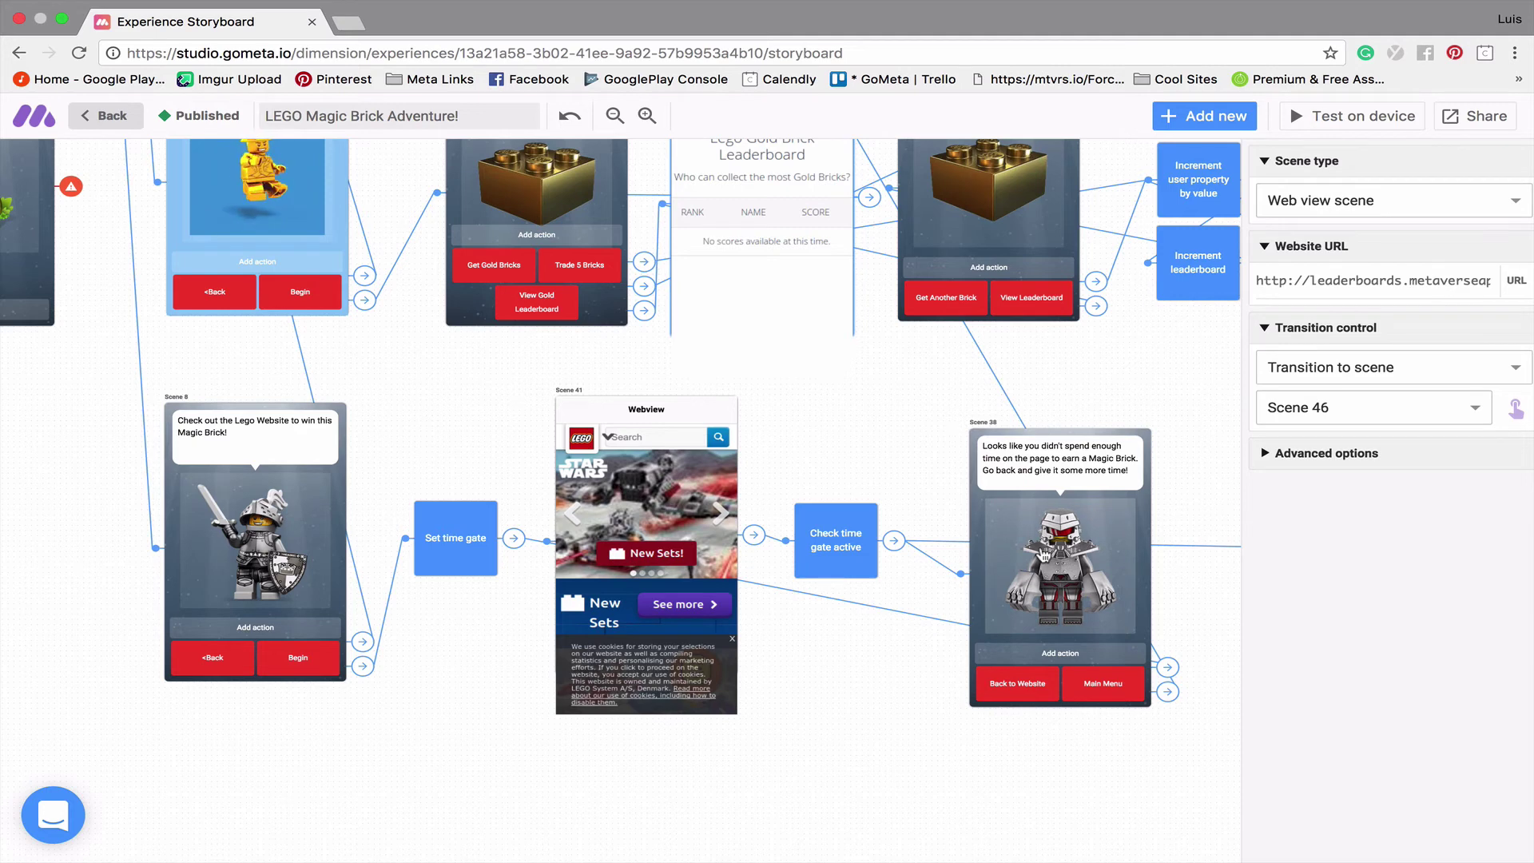
scroll(1063, 567, "right", 4)
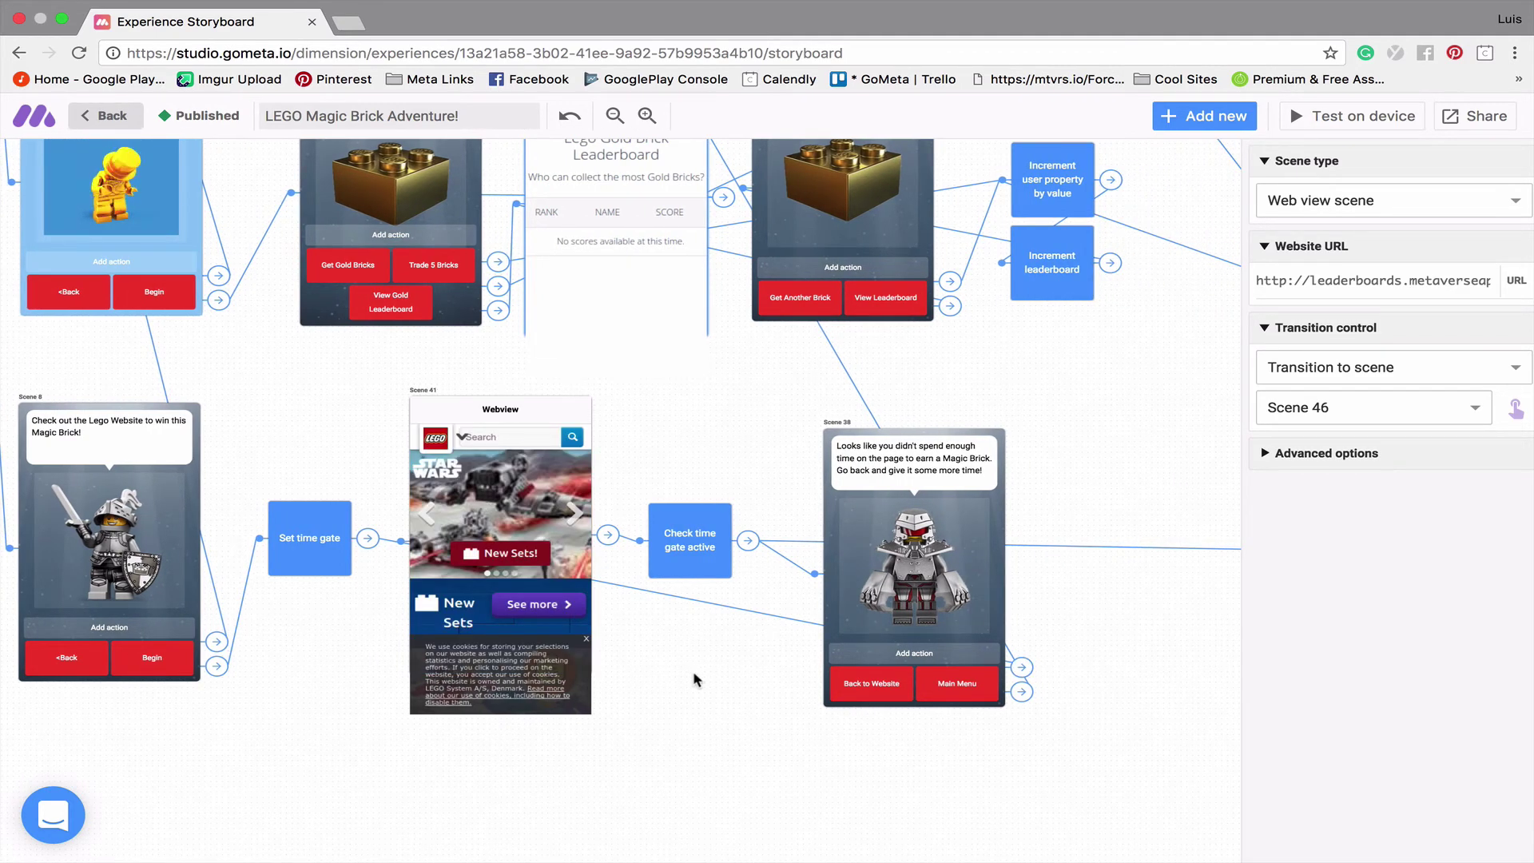
scroll(696, 679, "right", 15)
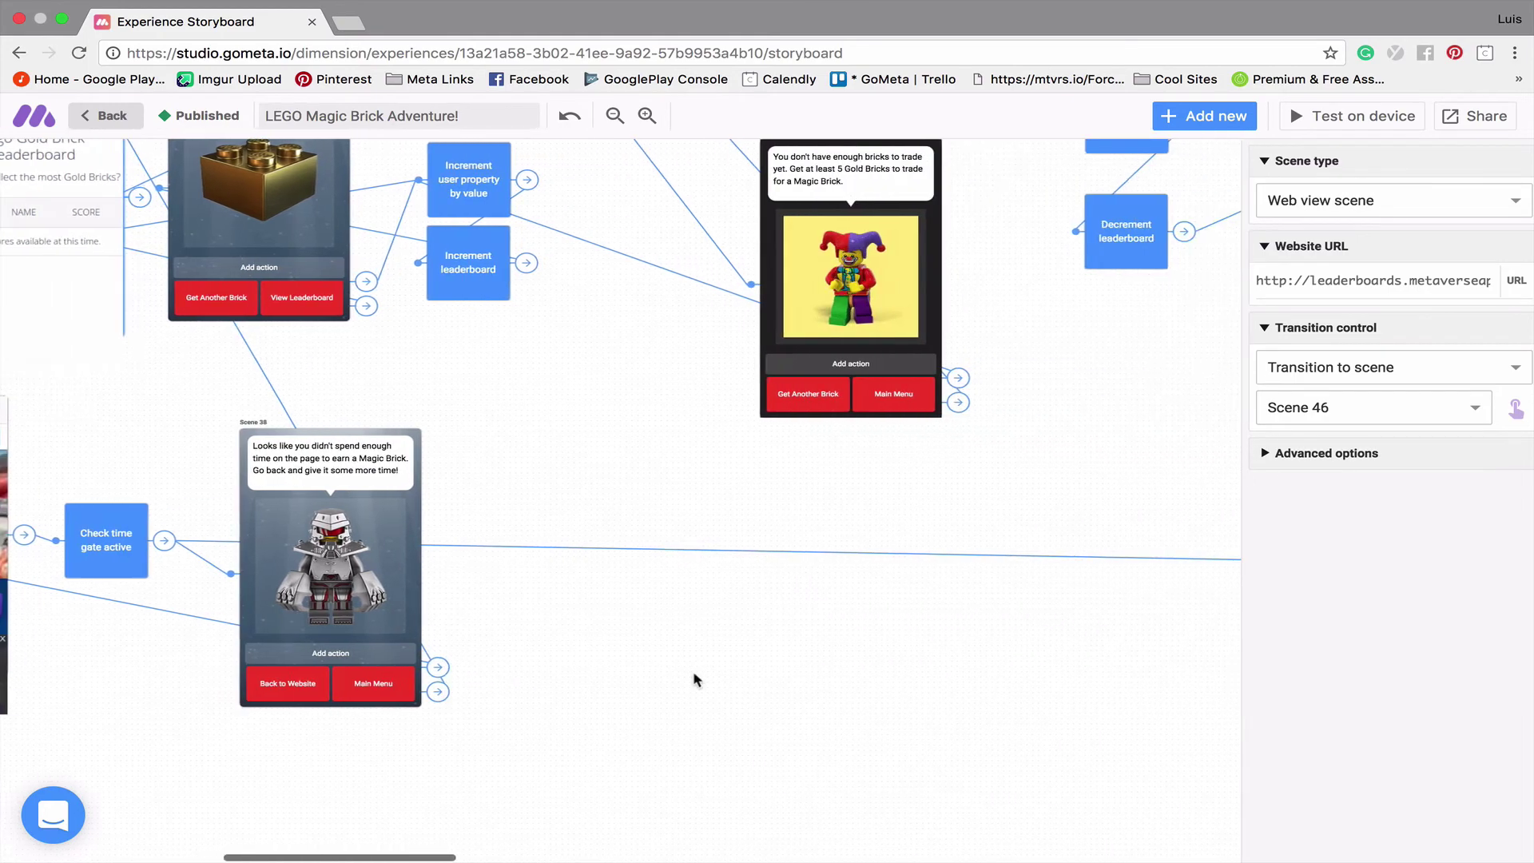
scroll(693, 679, "right", 20)
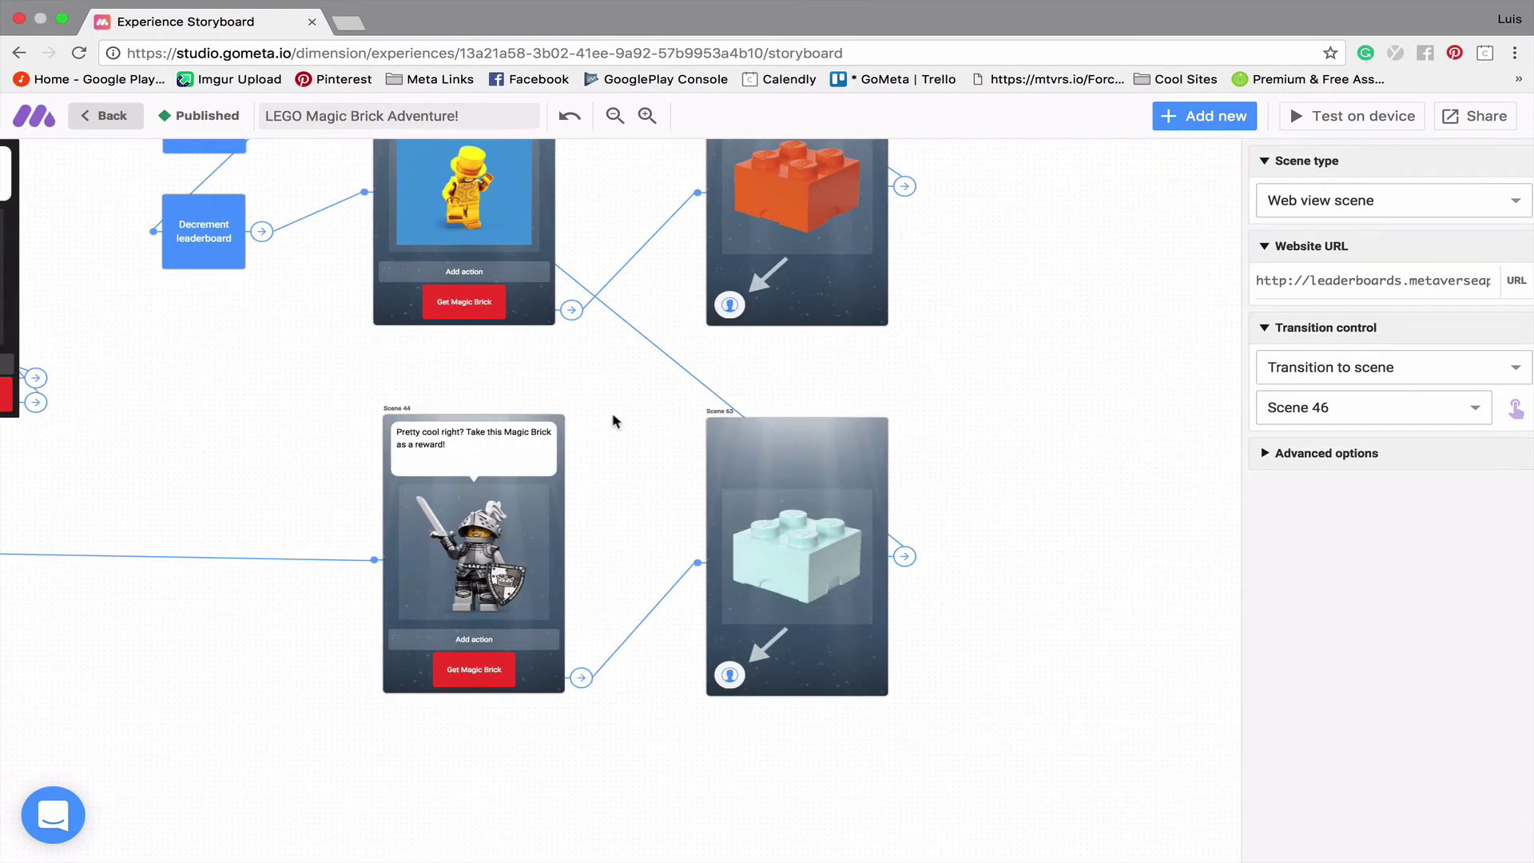
Jump via Scene 40's brick connector to Scene 66, Scene 46's trade offer and its Has item checks
scroll(601, 409, "up", 15)
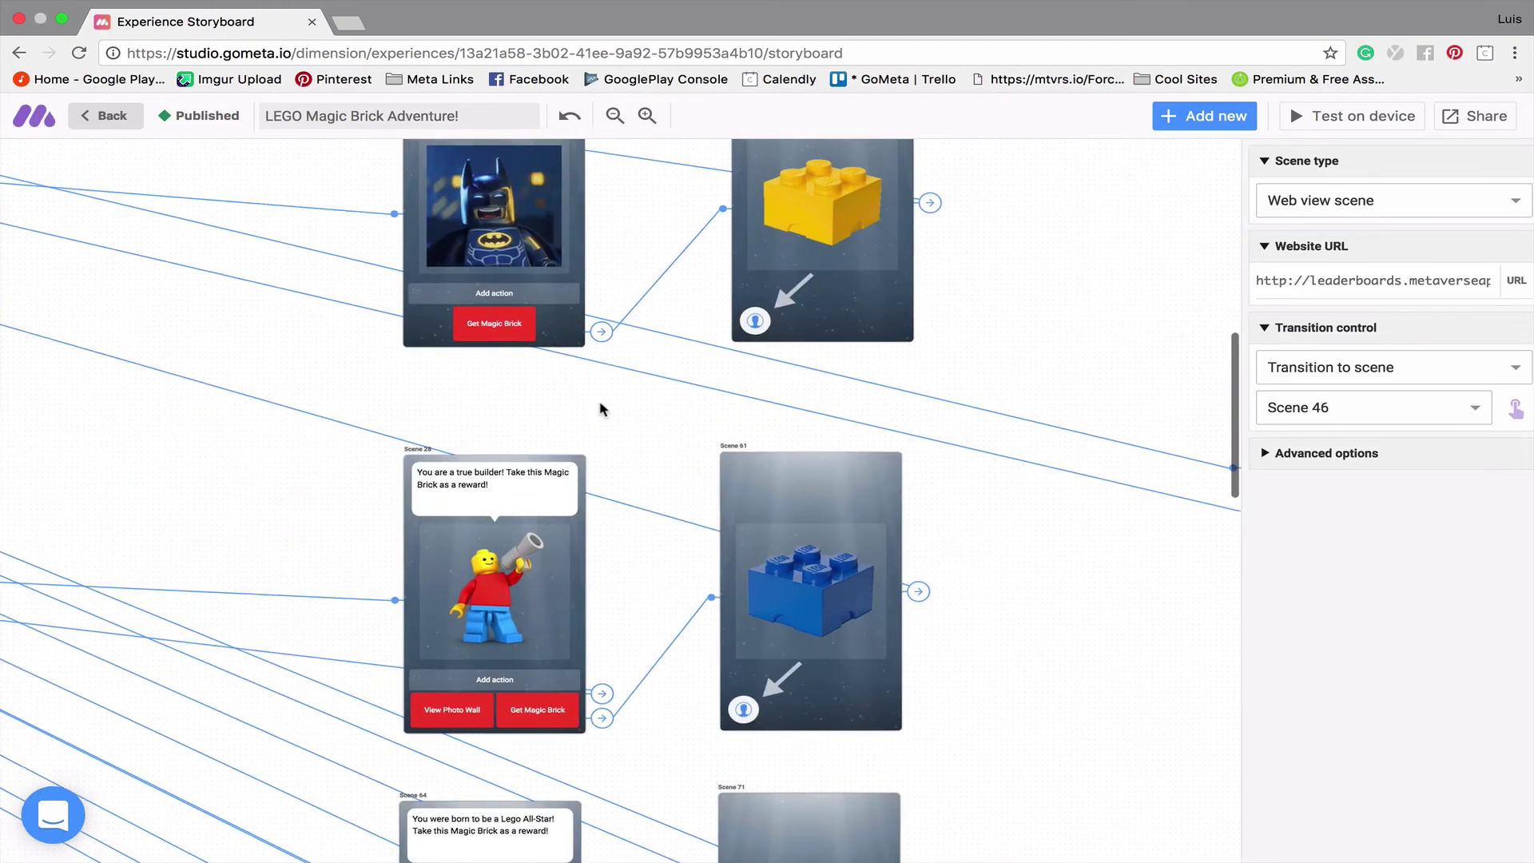
scroll(600, 409, "left", 20)
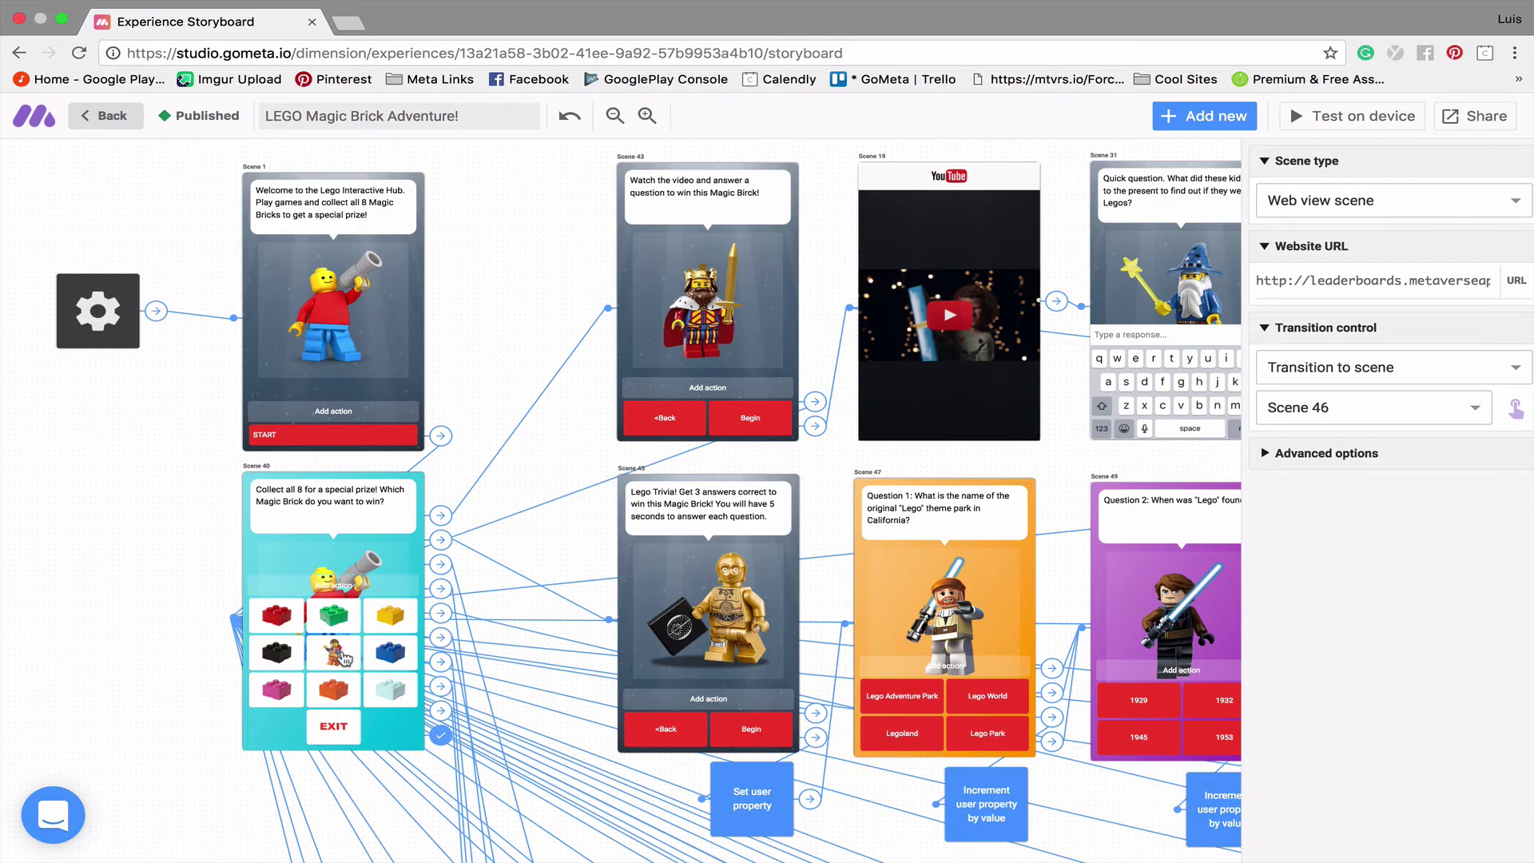
left_click(440, 662)
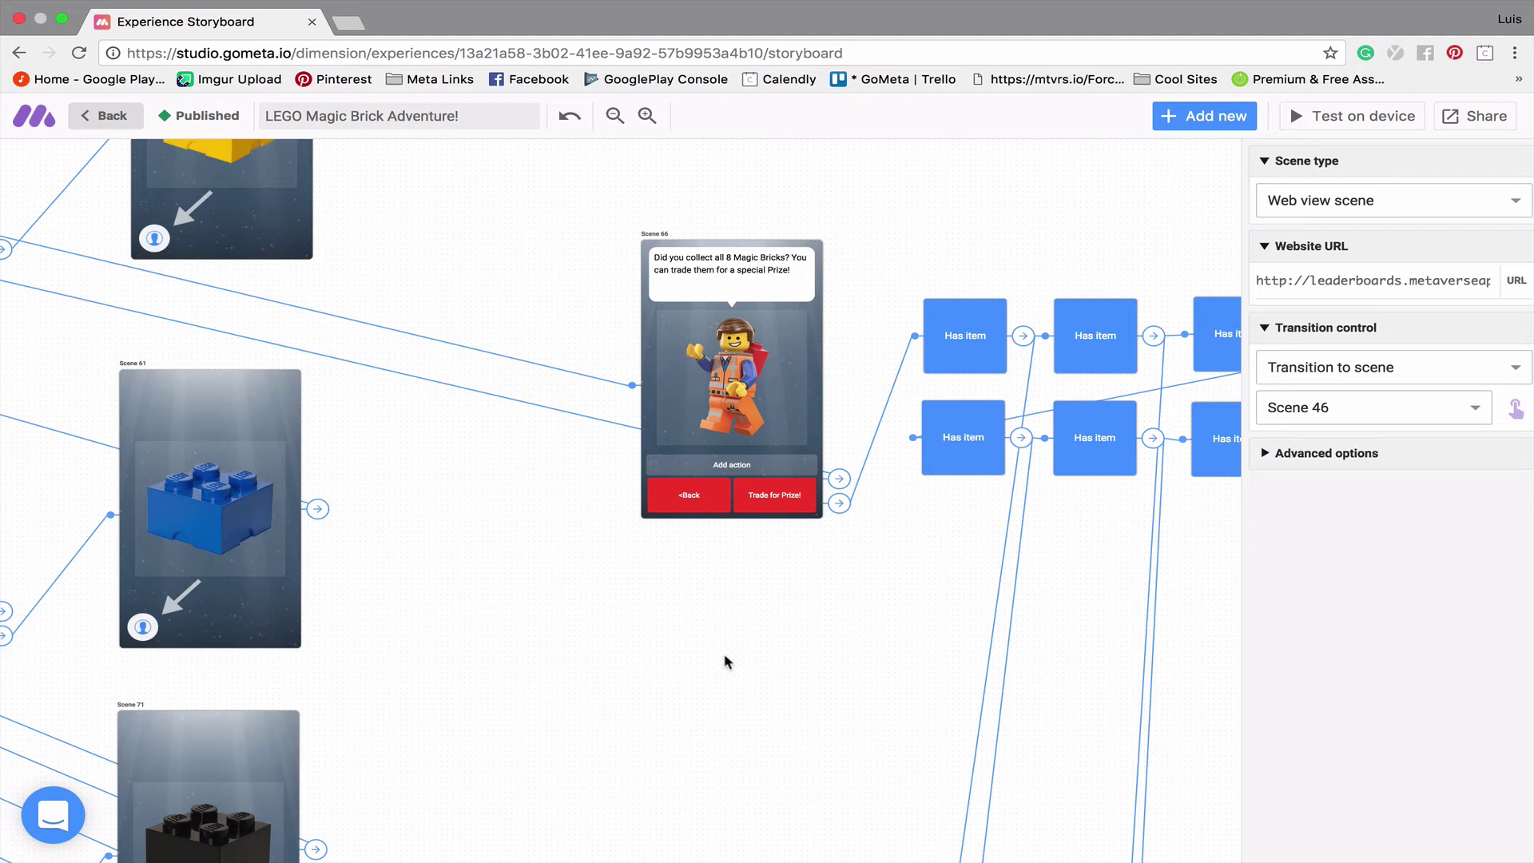
scroll(829, 592, "right", 5)
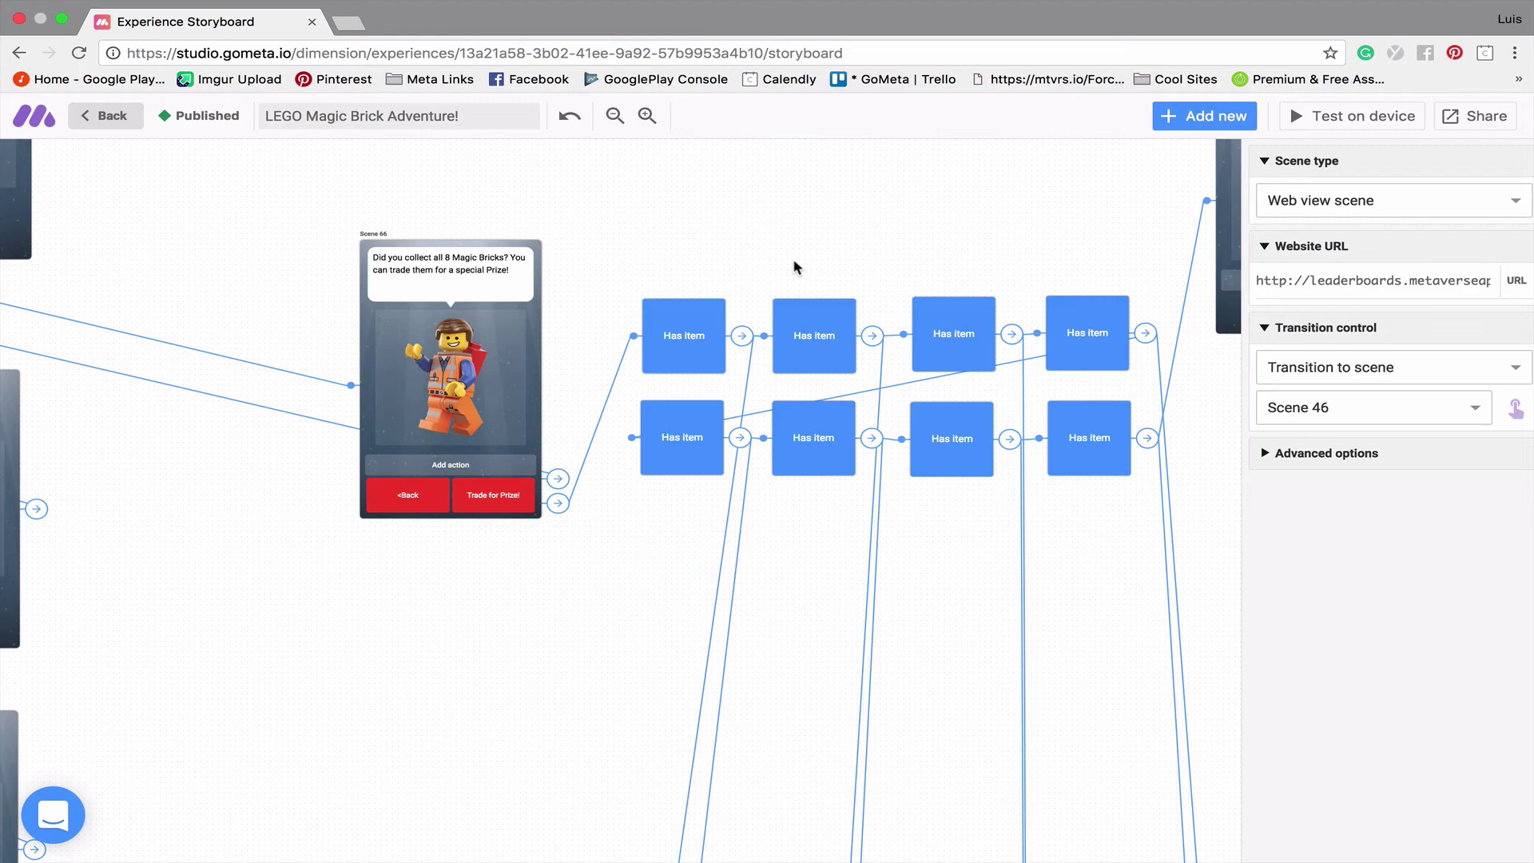
scroll(793, 266, "down", 15)
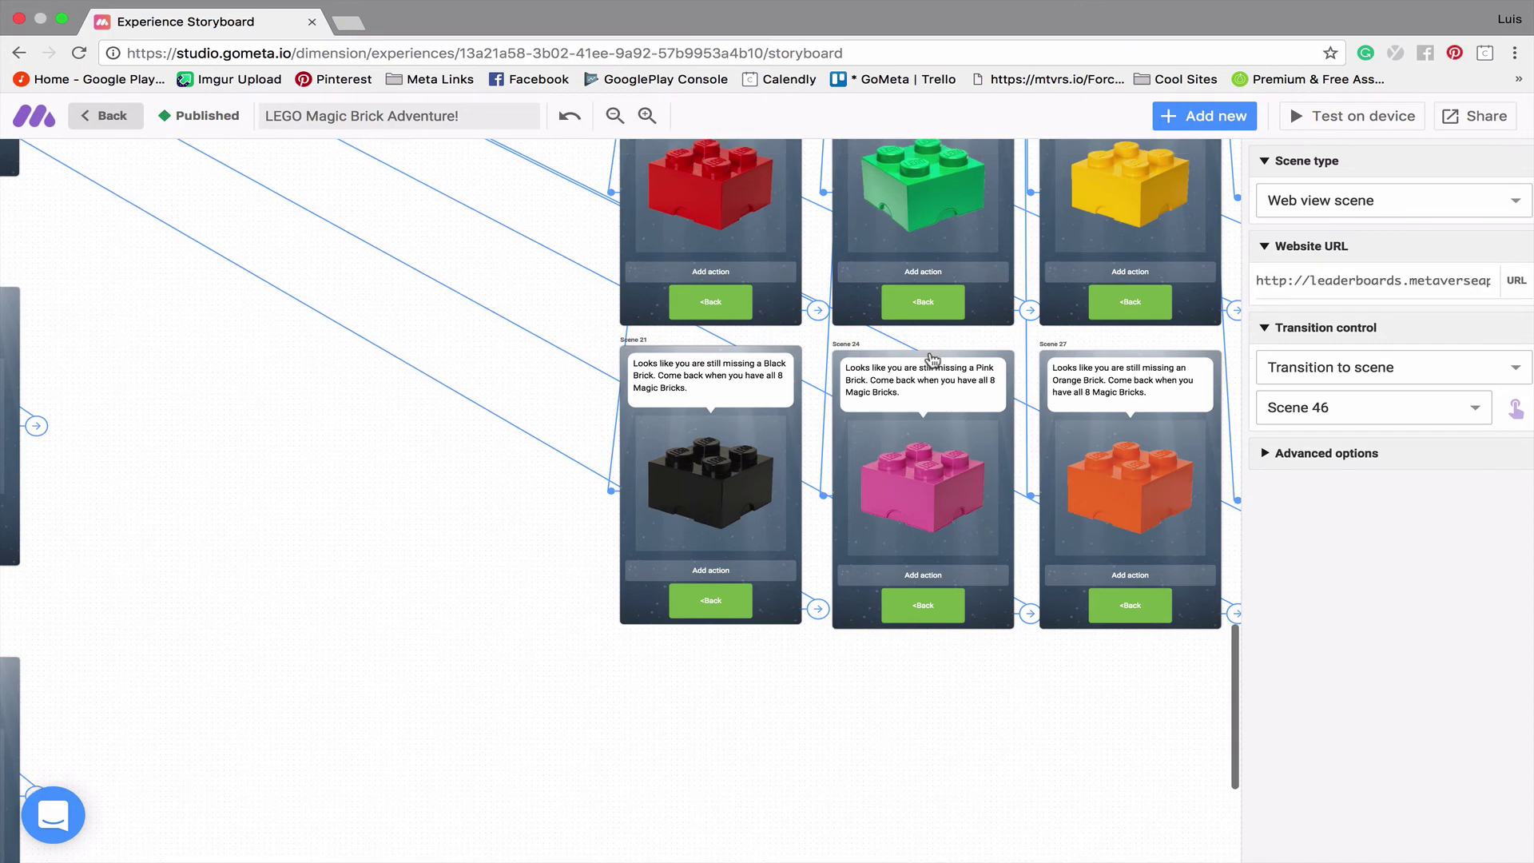
scroll(931, 360, "up", 10)
scroll(930, 359, "up", 5)
scroll(930, 360, "right", 3)
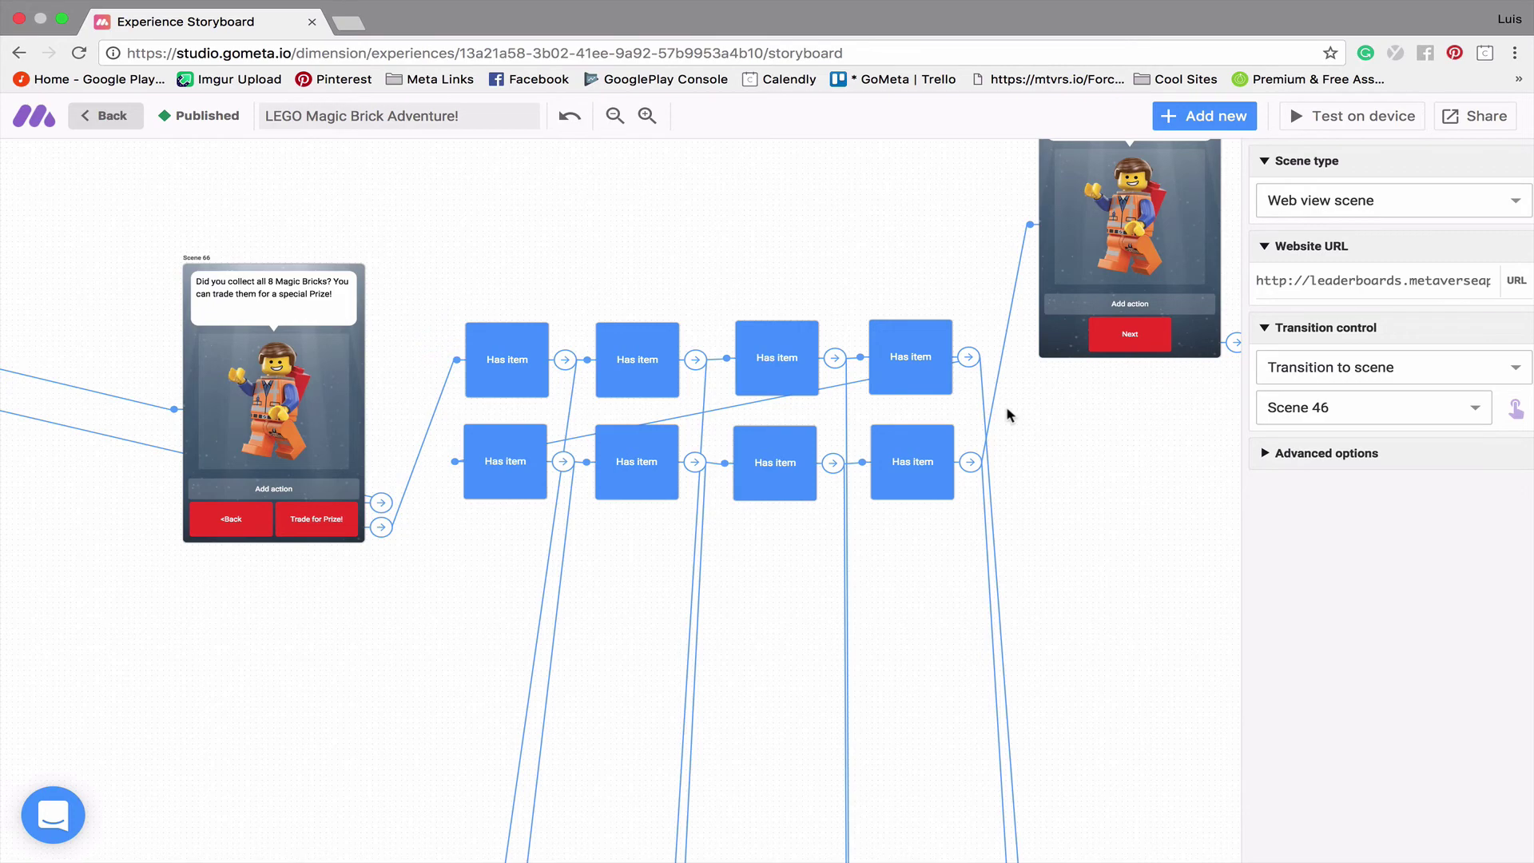
Scroll right through Scenes 68–6 to Scenes 36, 7 and Scene 39's 'Thanks for playing!' ending
scroll(1007, 415, "right", 5)
scroll(1006, 414, "up", 4)
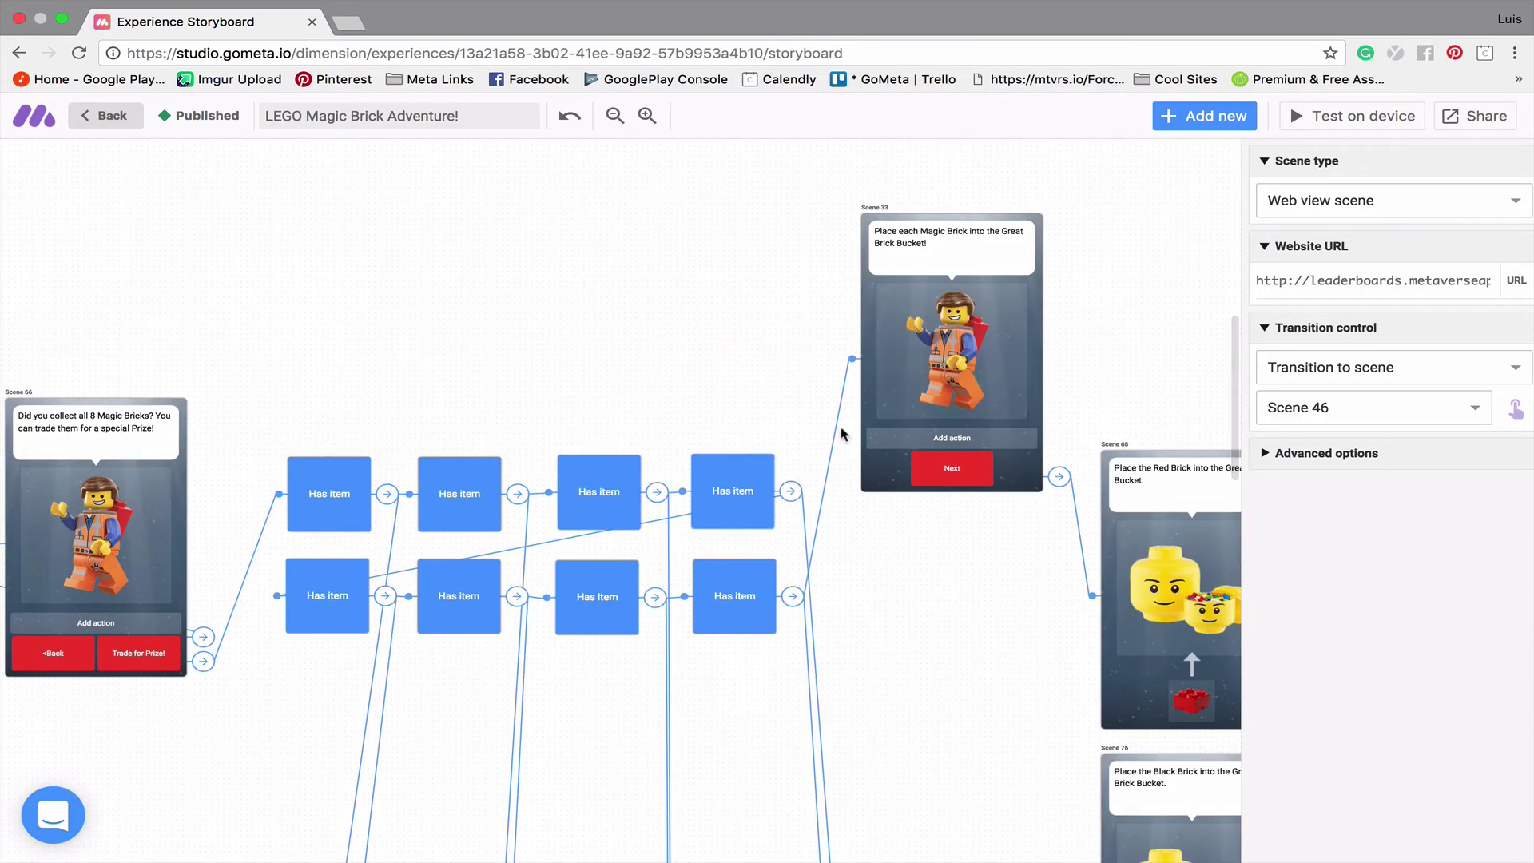
scroll(839, 434, "right", 6)
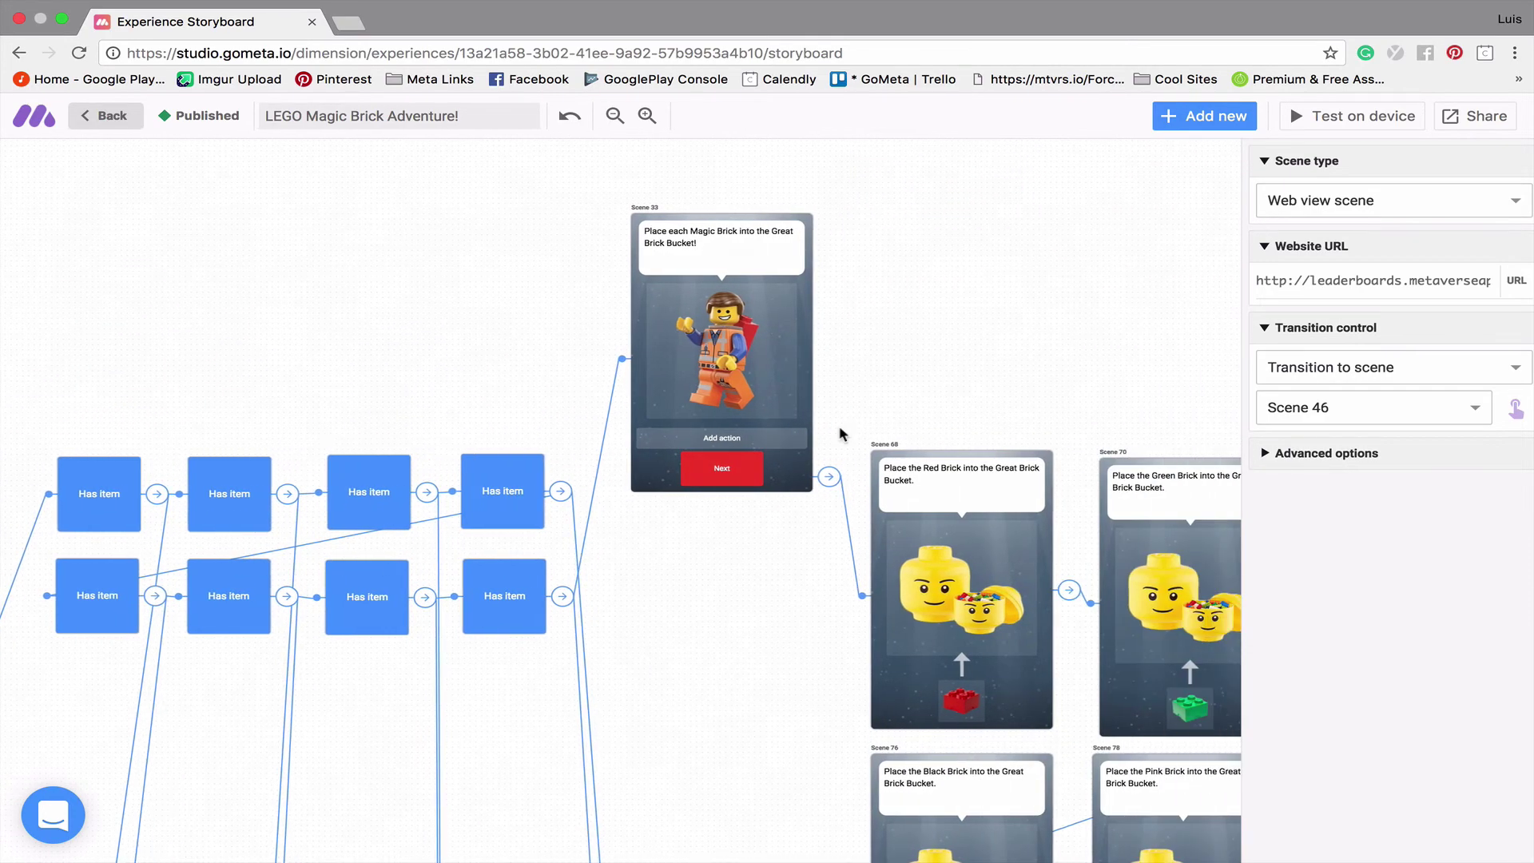
scroll(839, 433, "down", 7)
scroll(839, 434, "right", 6)
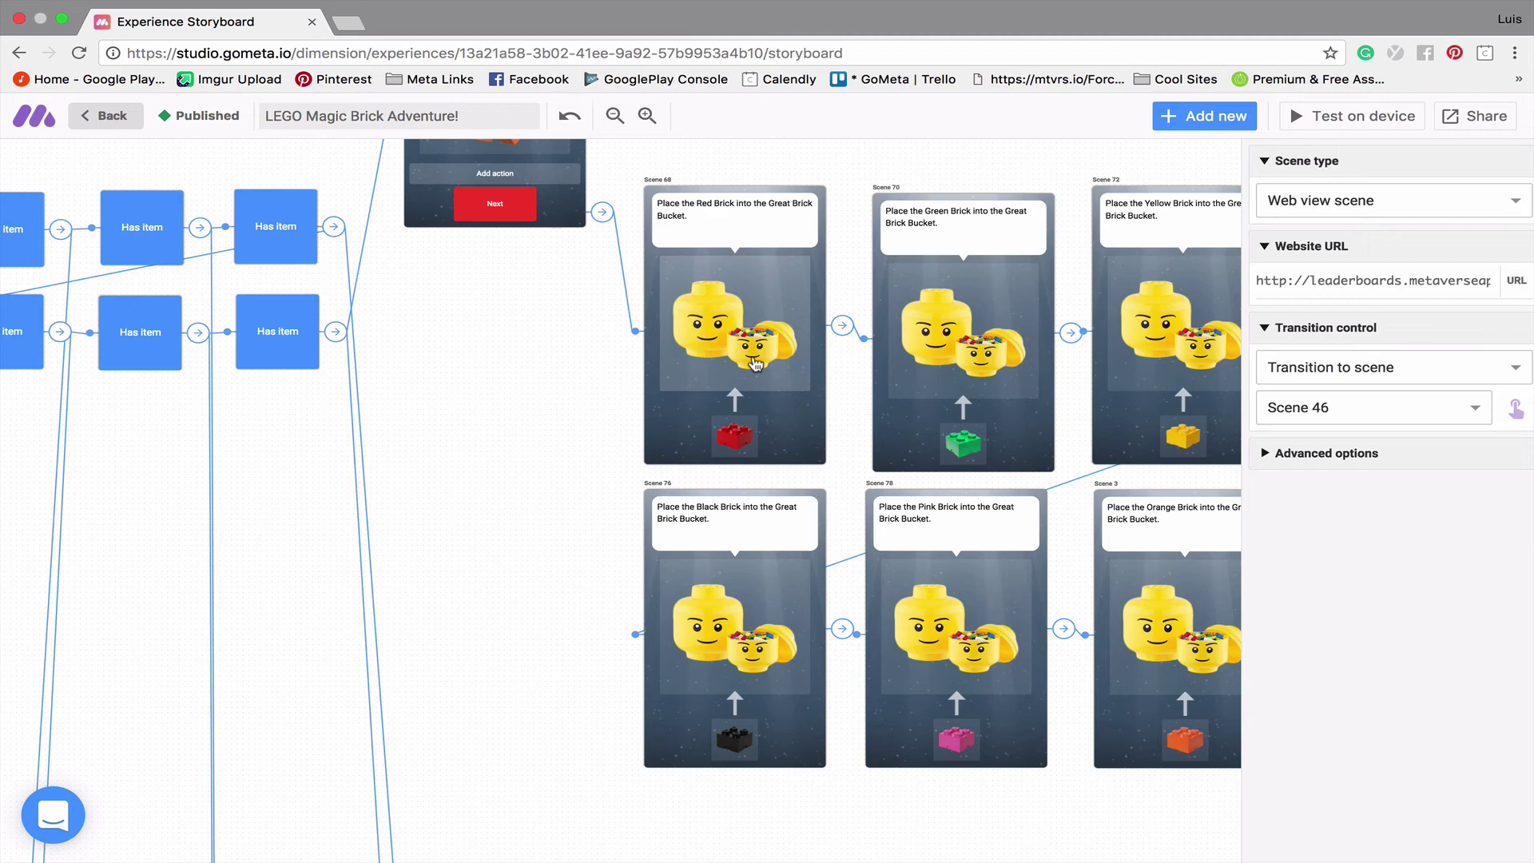
scroll(855, 385, "right", 5)
scroll(857, 387, "right", 1)
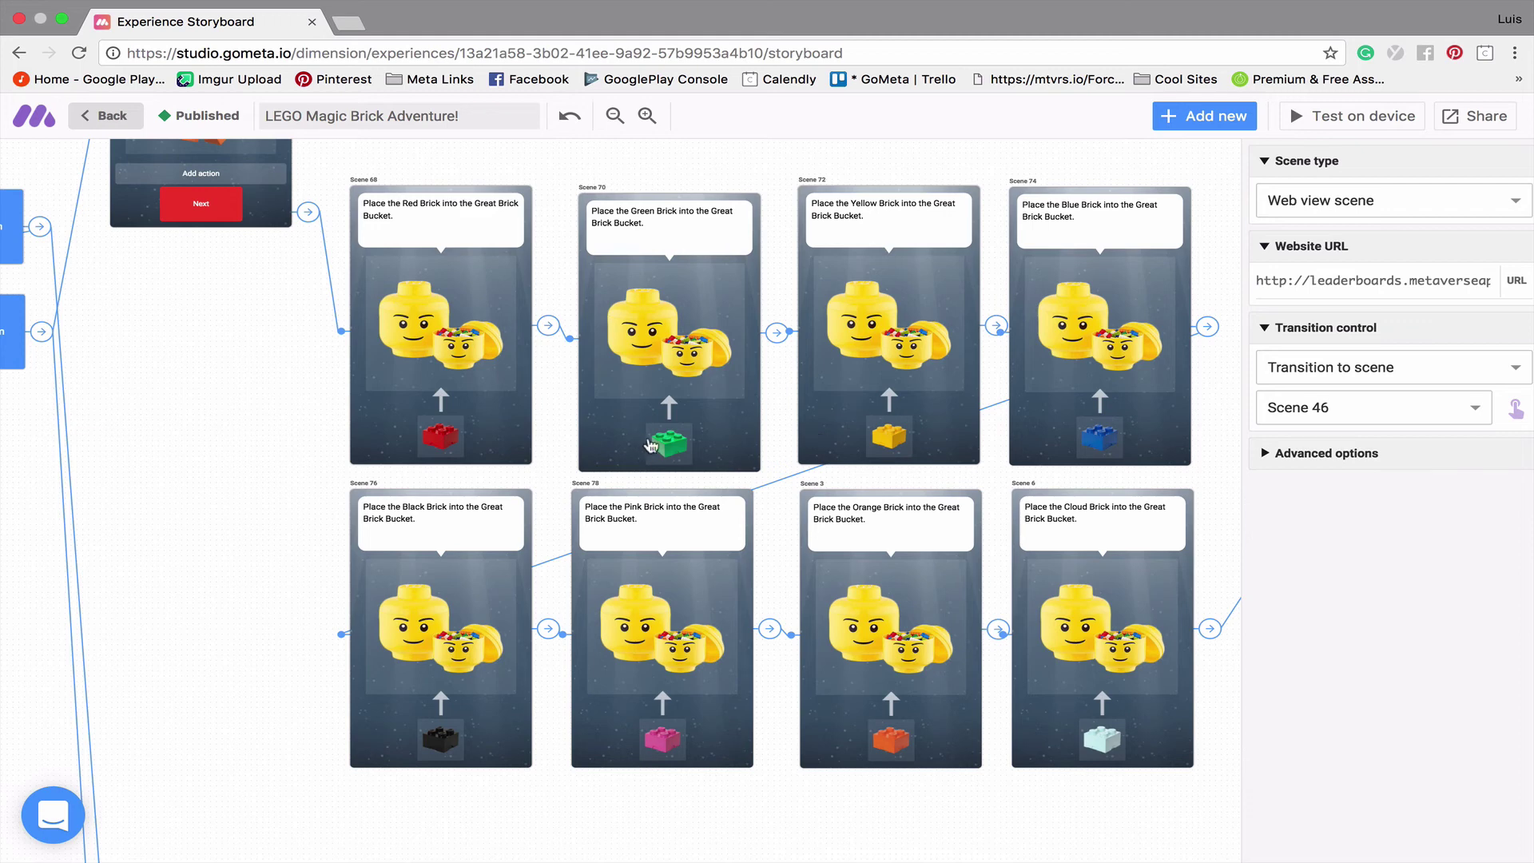
scroll(771, 481, "right", 4)
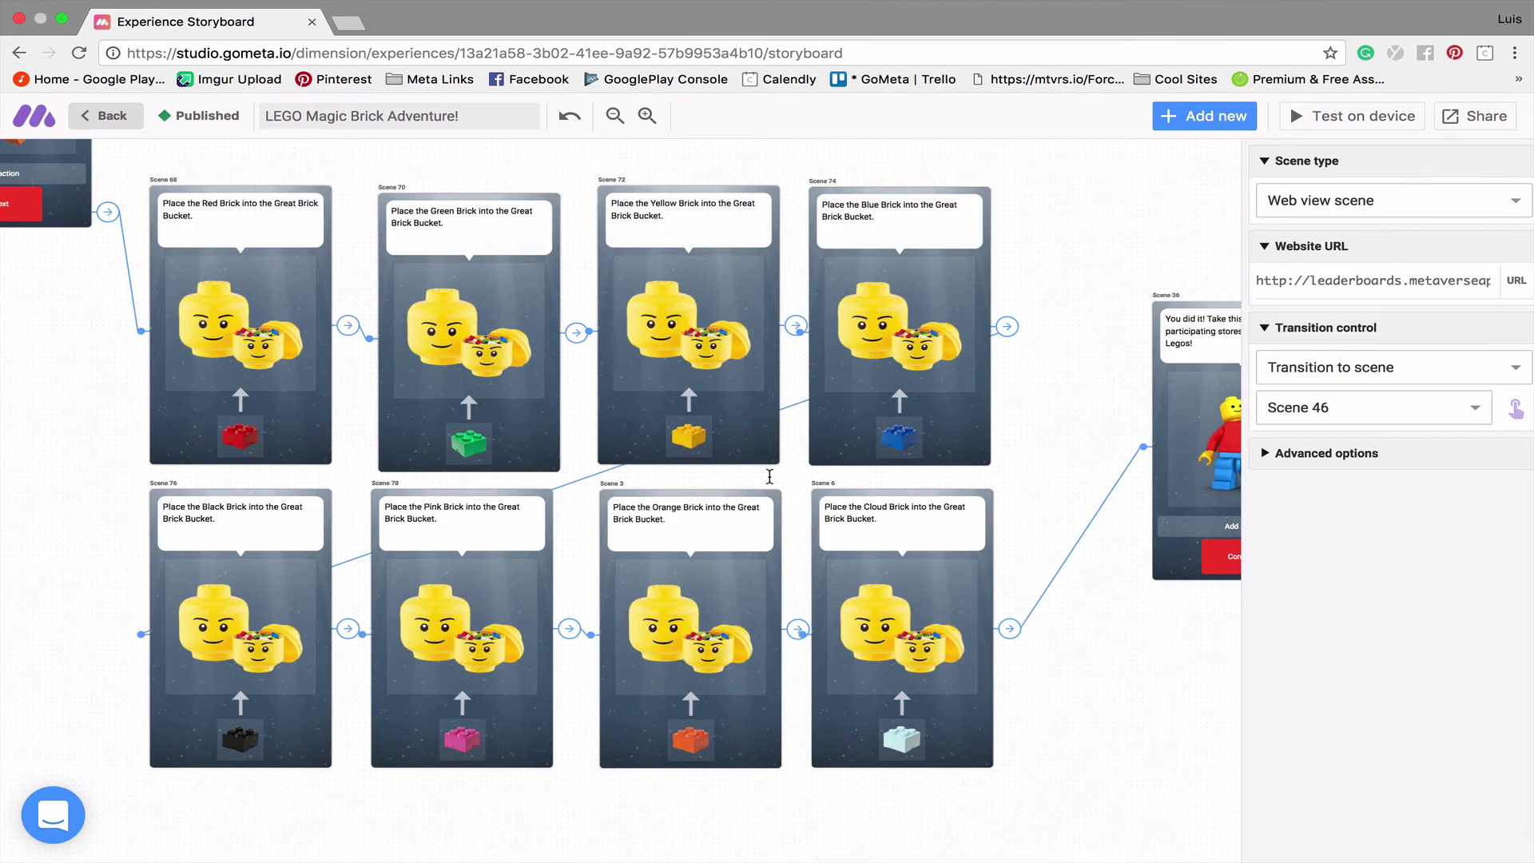
scroll(770, 477, "right", 8)
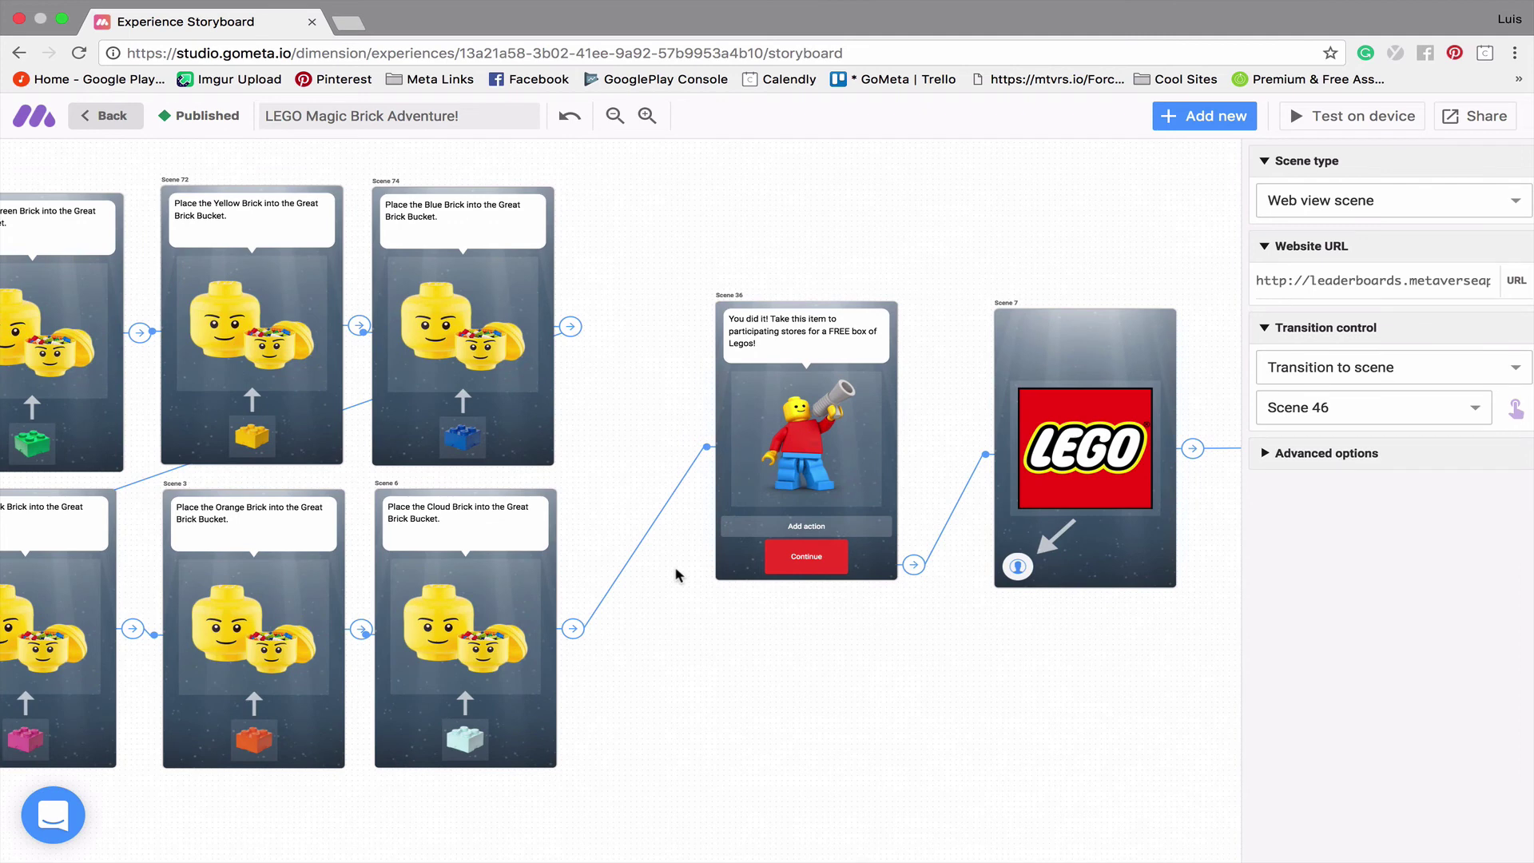
scroll(794, 664, "right", 3)
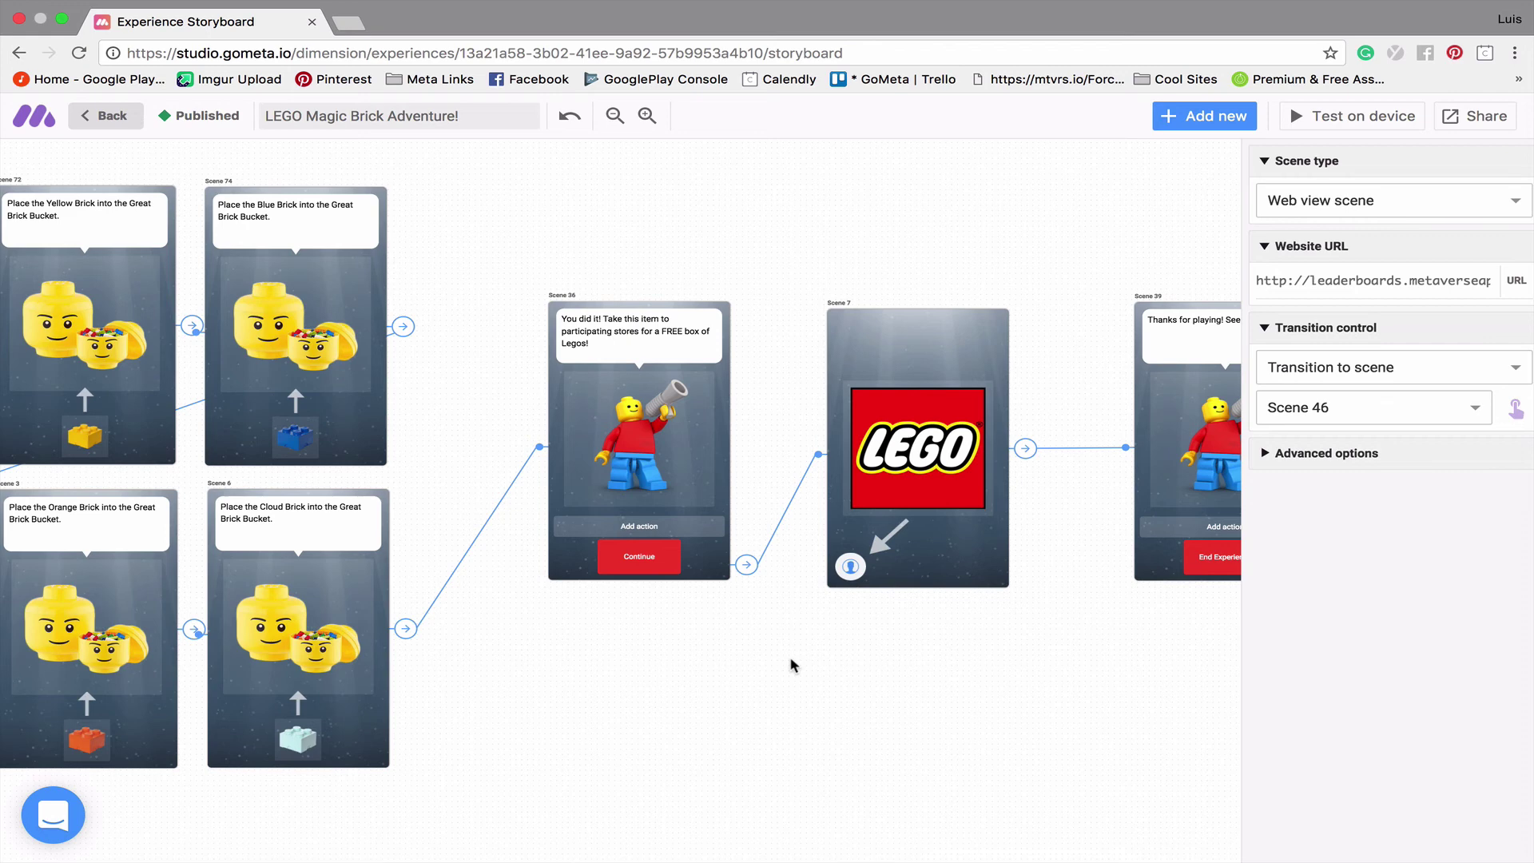
scroll(794, 664, "right", 4)
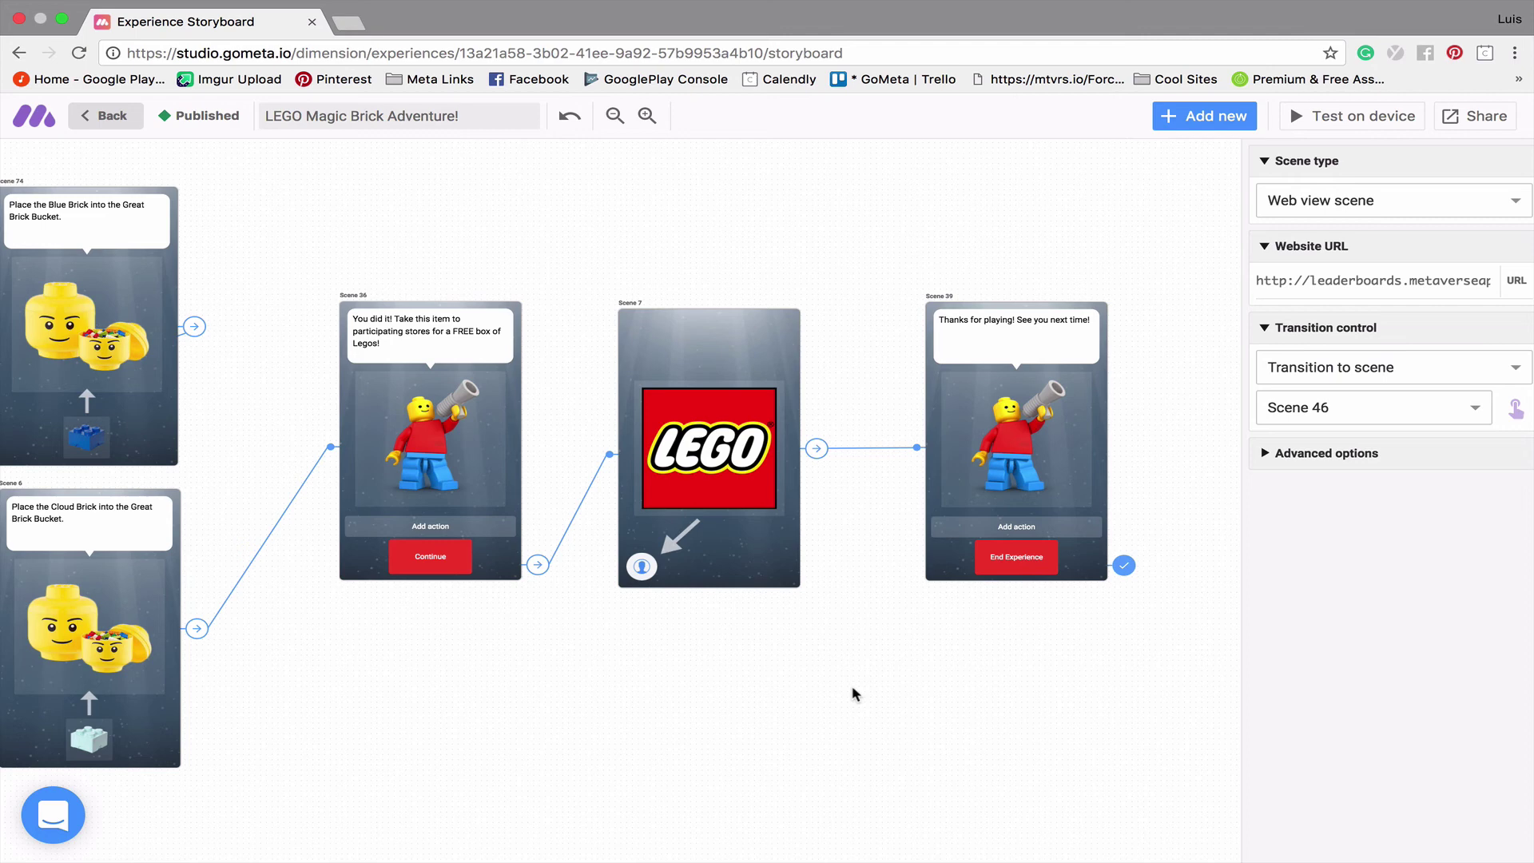
scroll(871, 675, "right", 2)
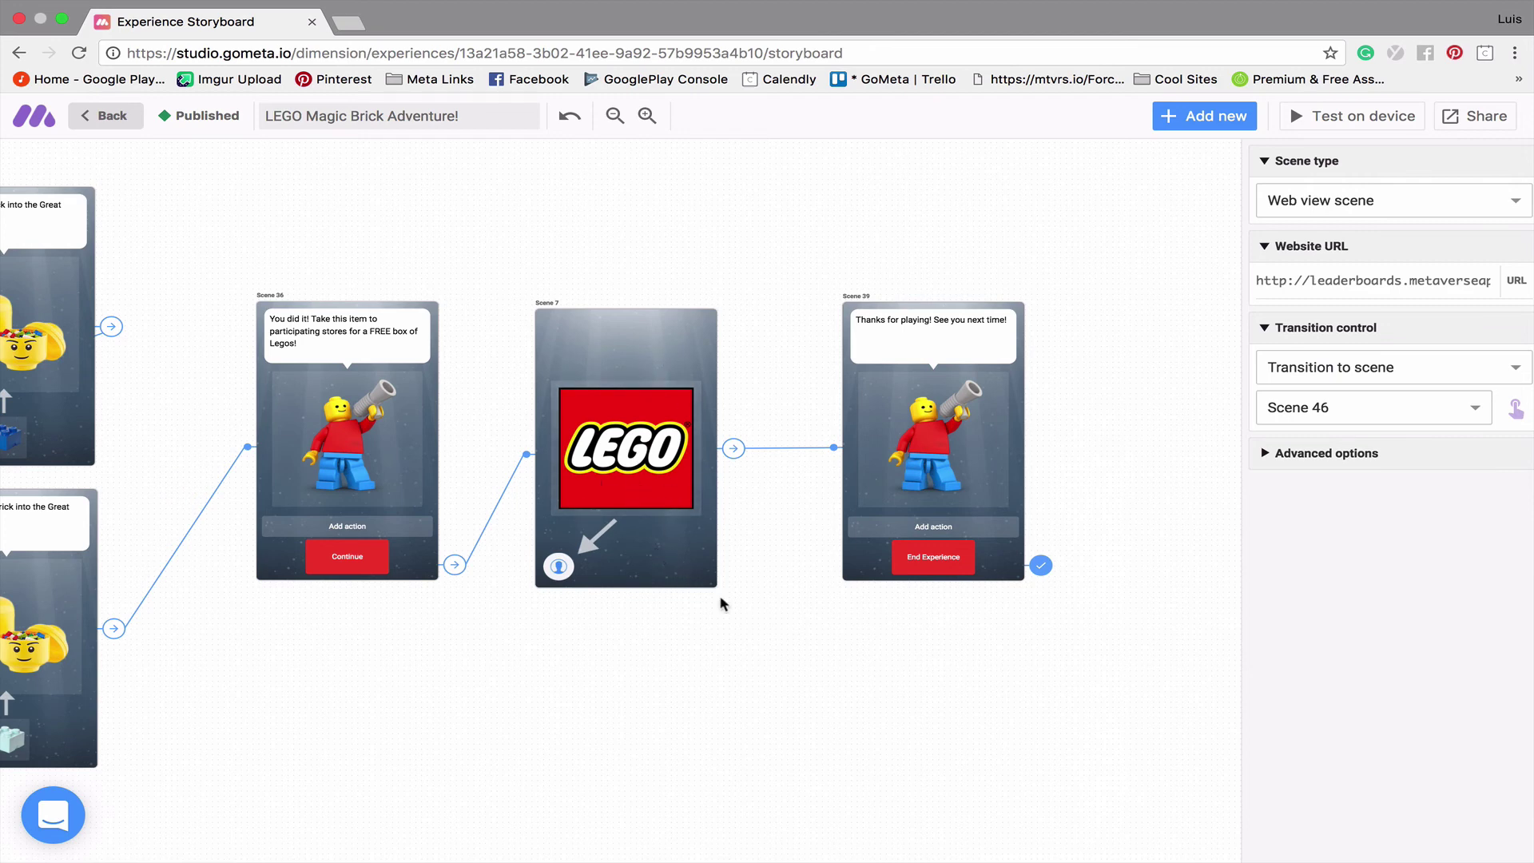
scroll(774, 626, "right", 1)
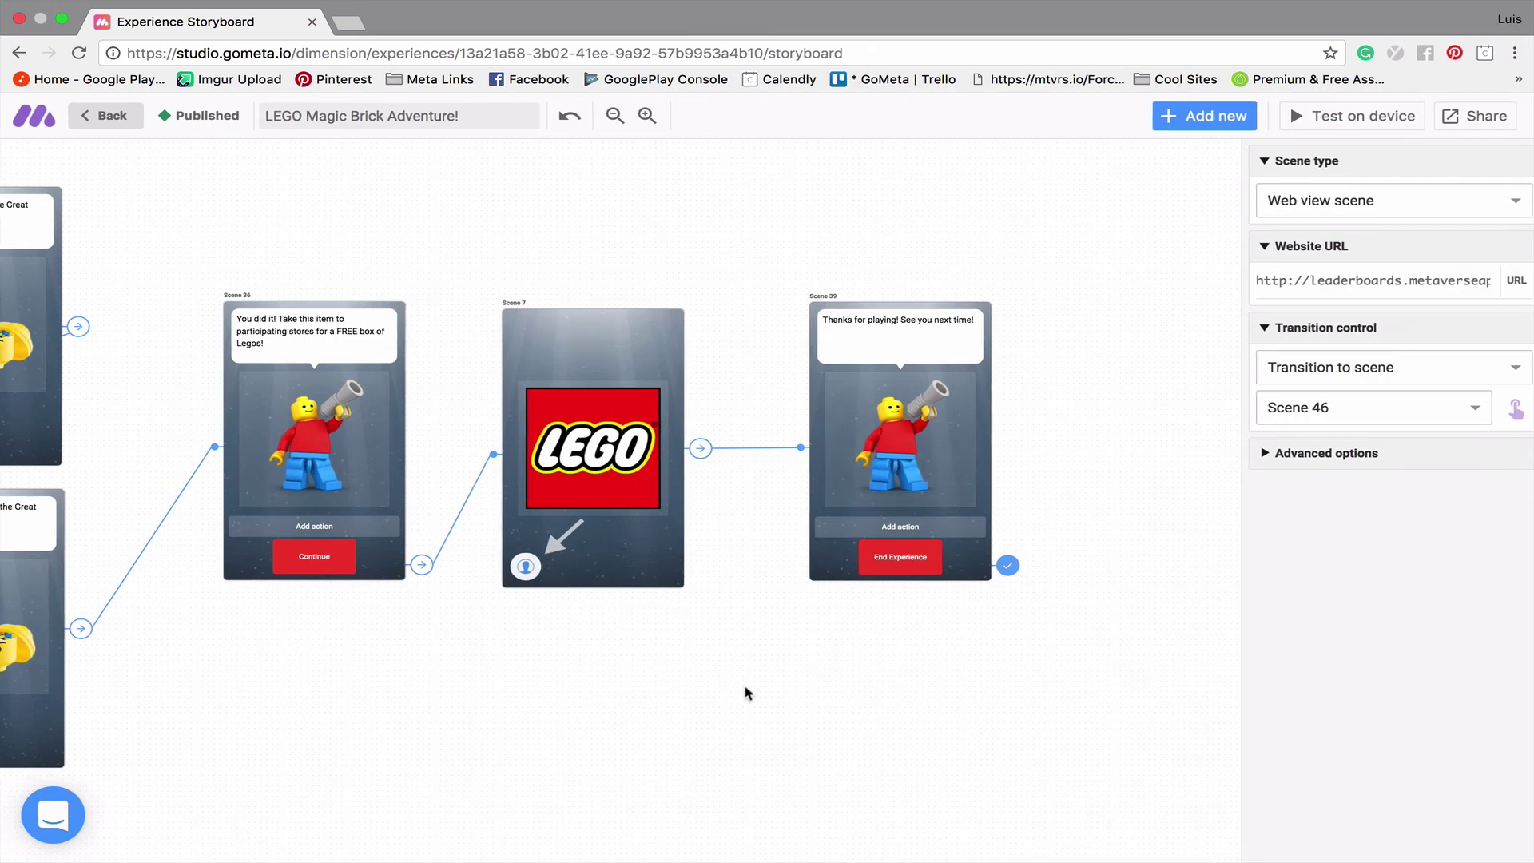
Zoom the storyboard out nine steps to fit most scenes on screen
scroll(743, 691, "left", 15)
scroll(745, 685, "up", 4)
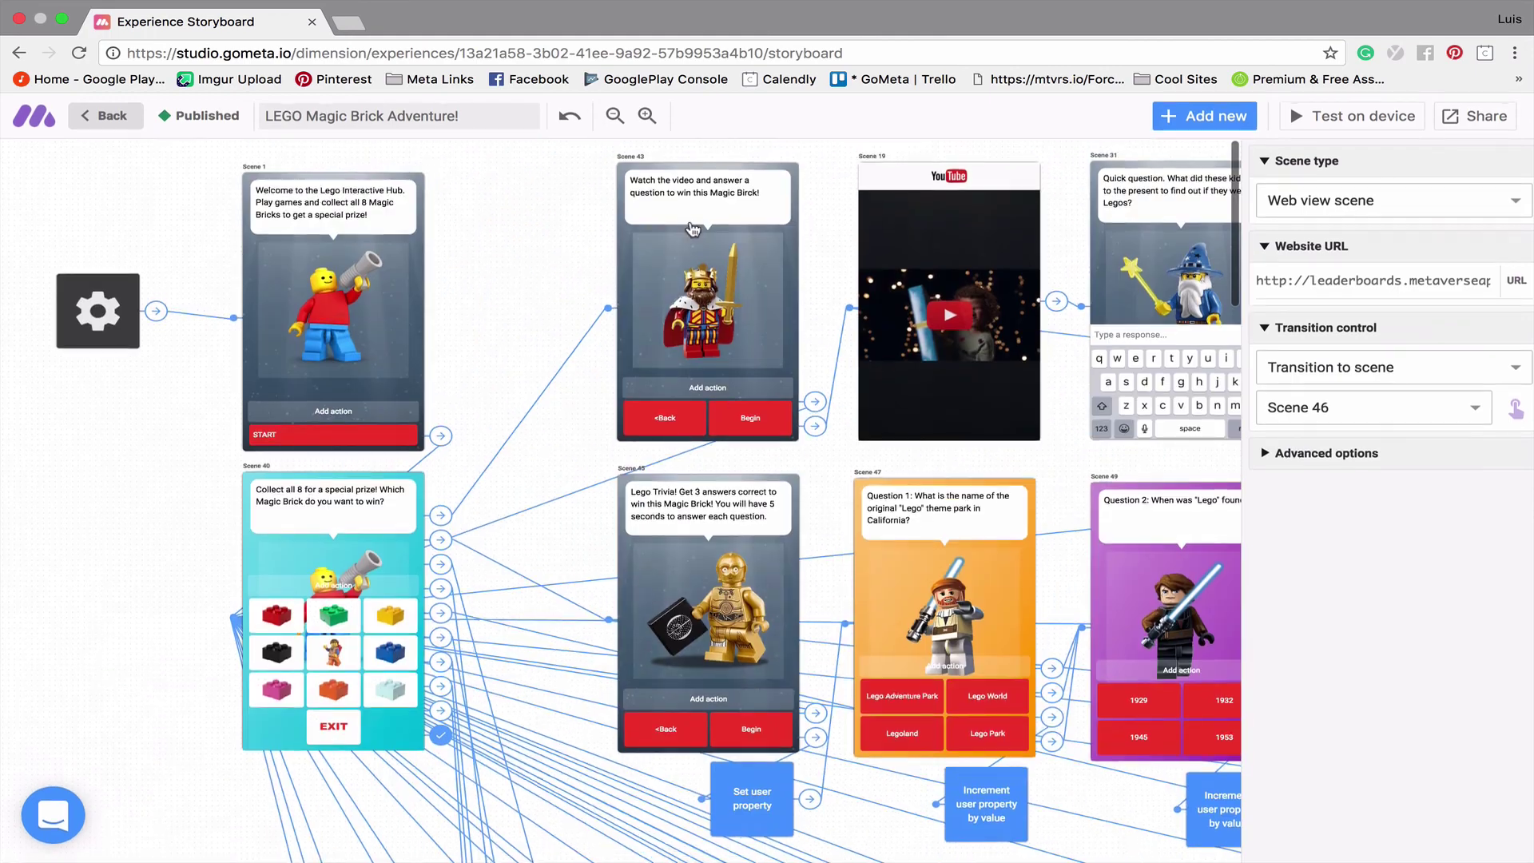
left_click(615, 116)
left_click(615, 116)
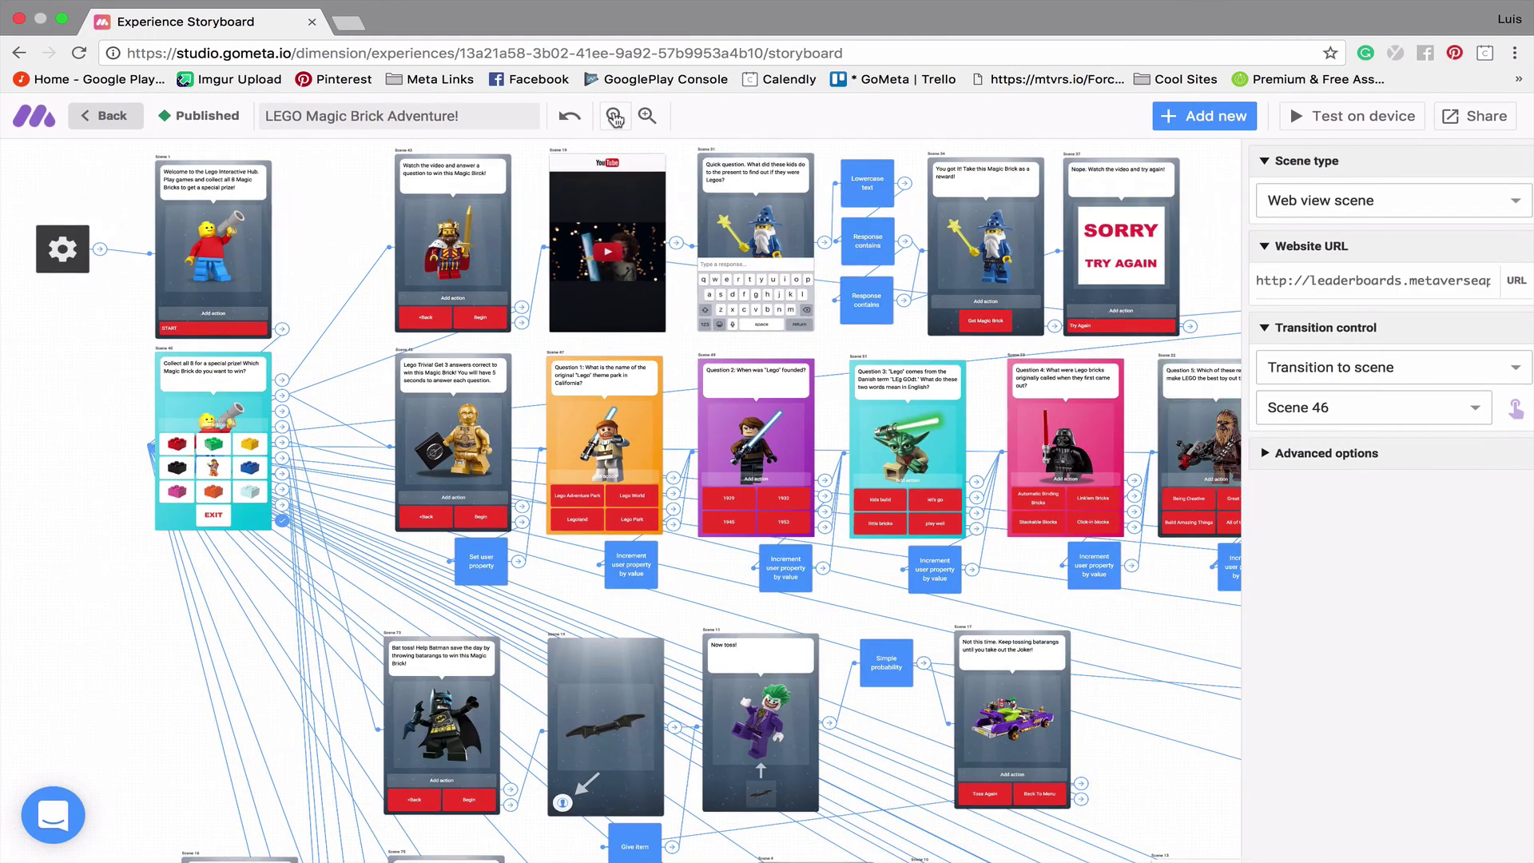
left_click(615, 116)
left_click(614, 116)
left_click(614, 116)
left_click(614, 116)
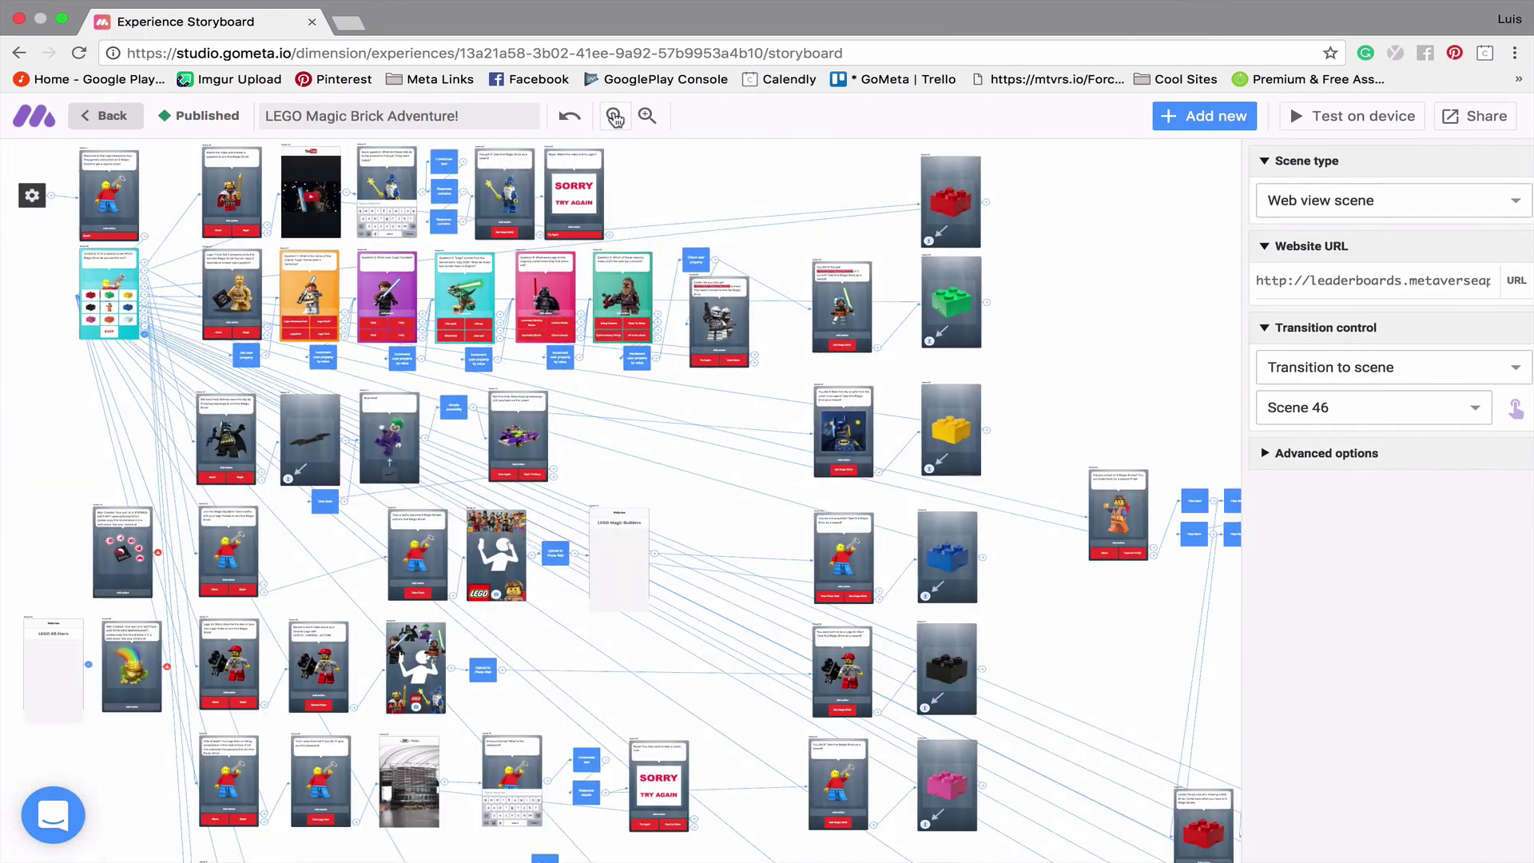
left_click(614, 115)
left_click(615, 116)
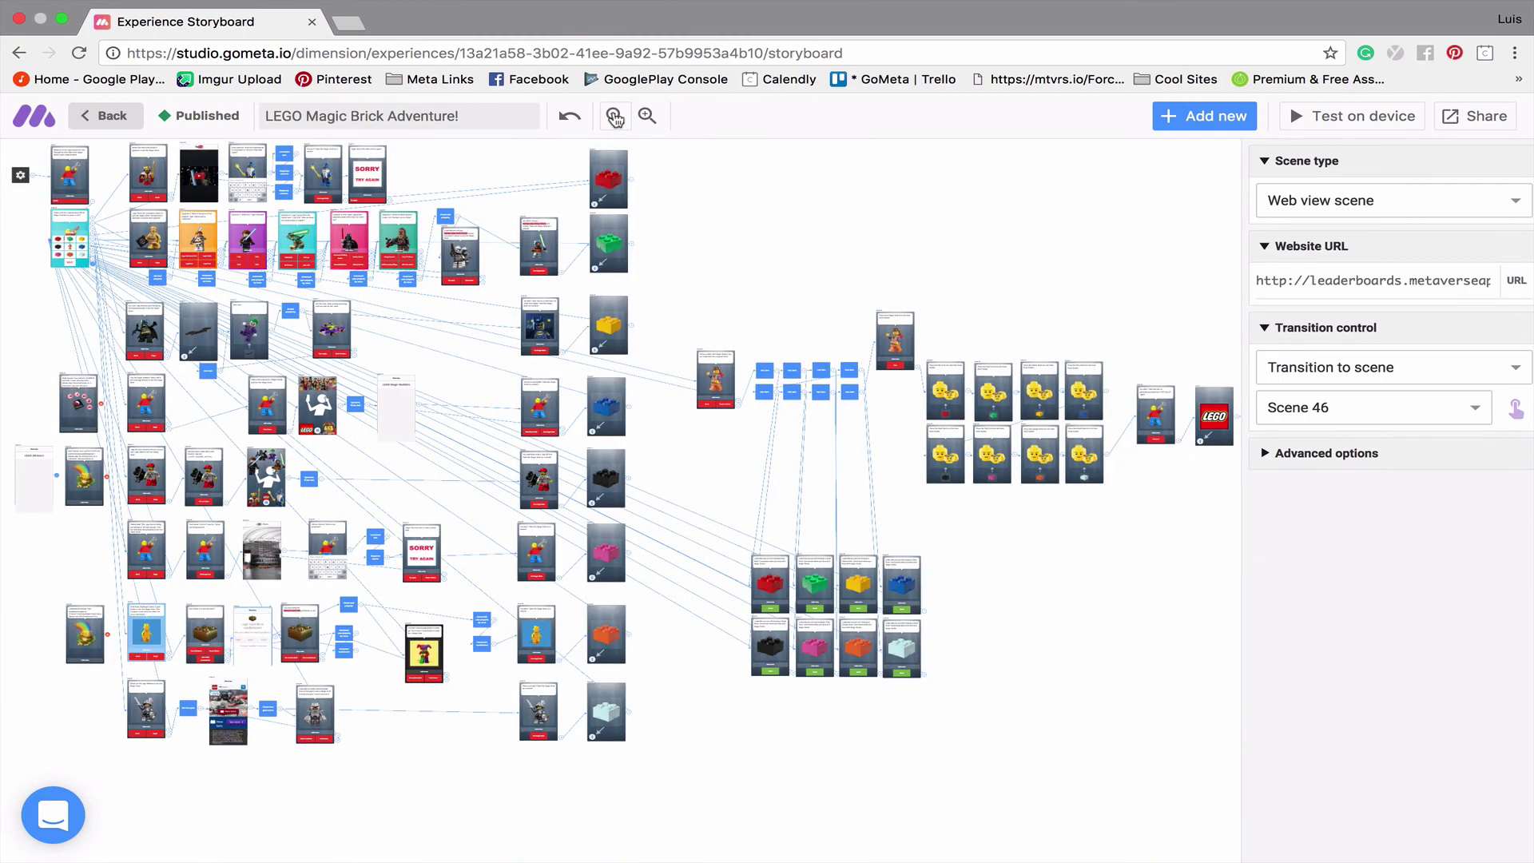
left_click(614, 116)
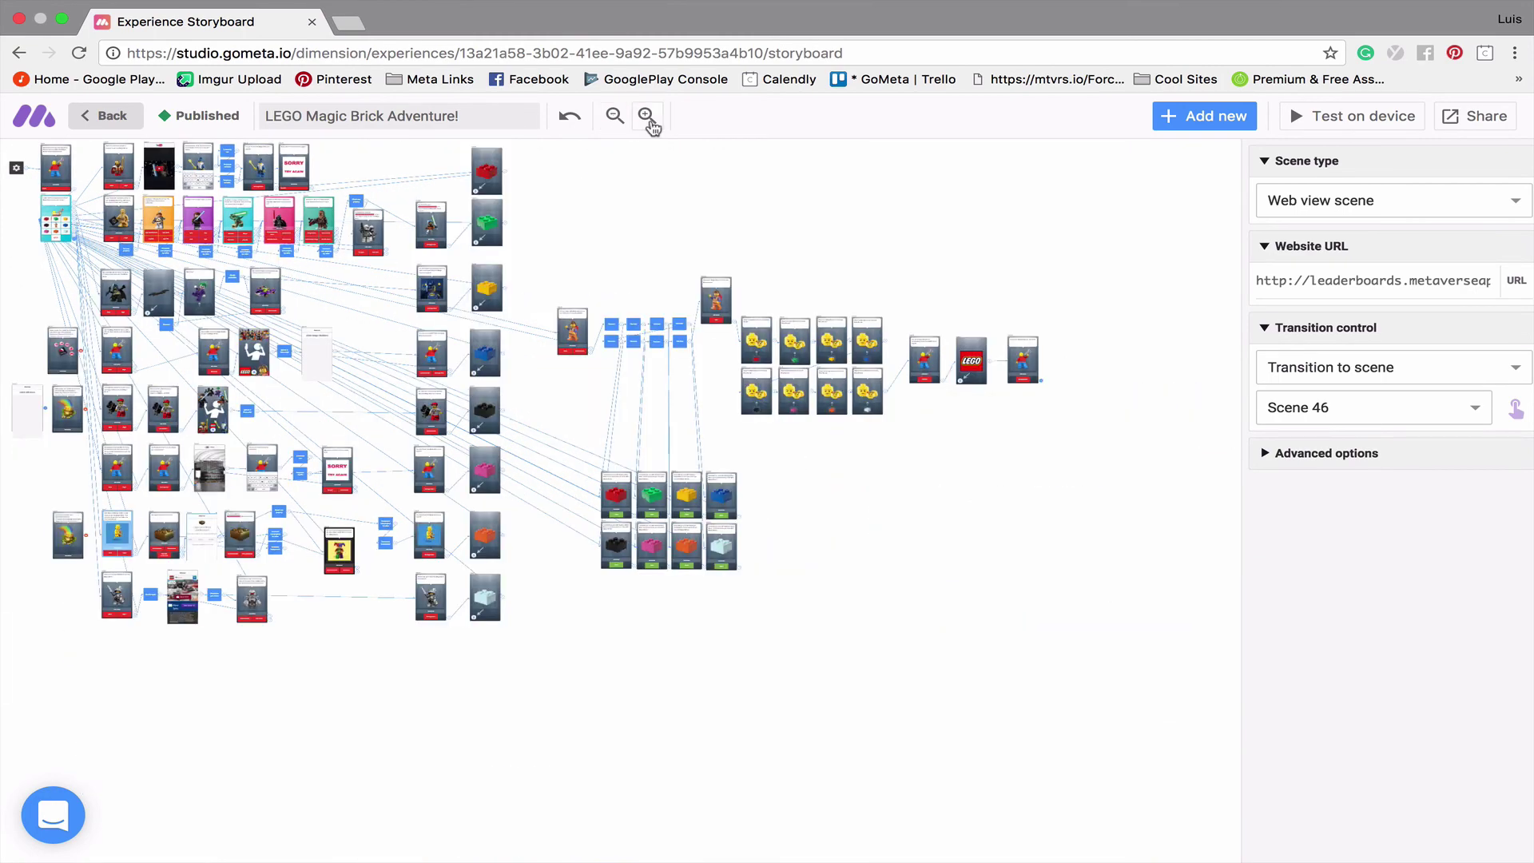
Zoom back in one step and clear the scene selection
left_click(647, 116)
left_click(1122, 577)
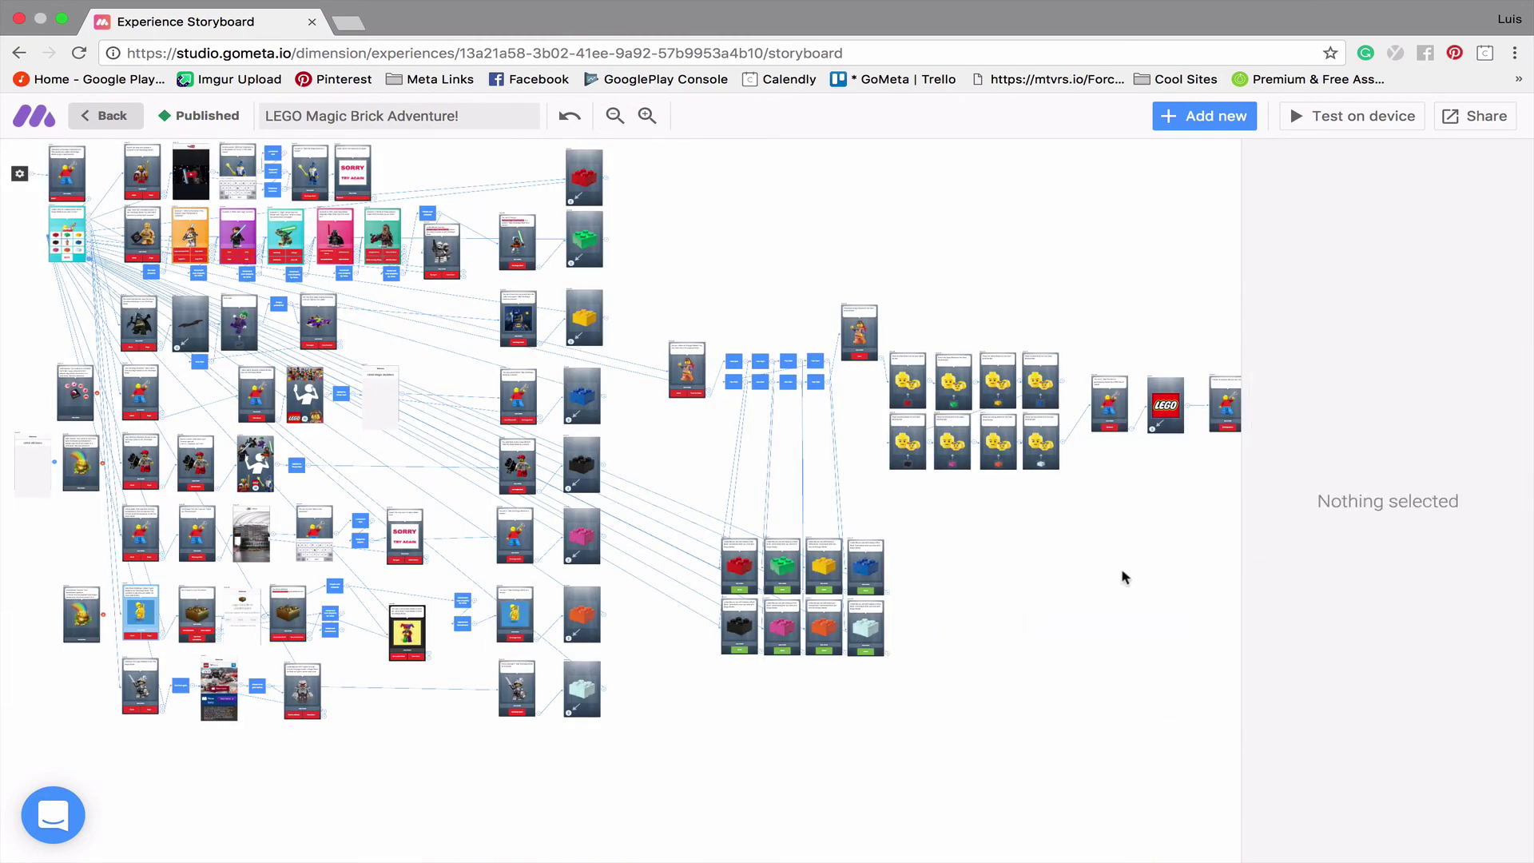
scroll(1058, 612, "right", 2)
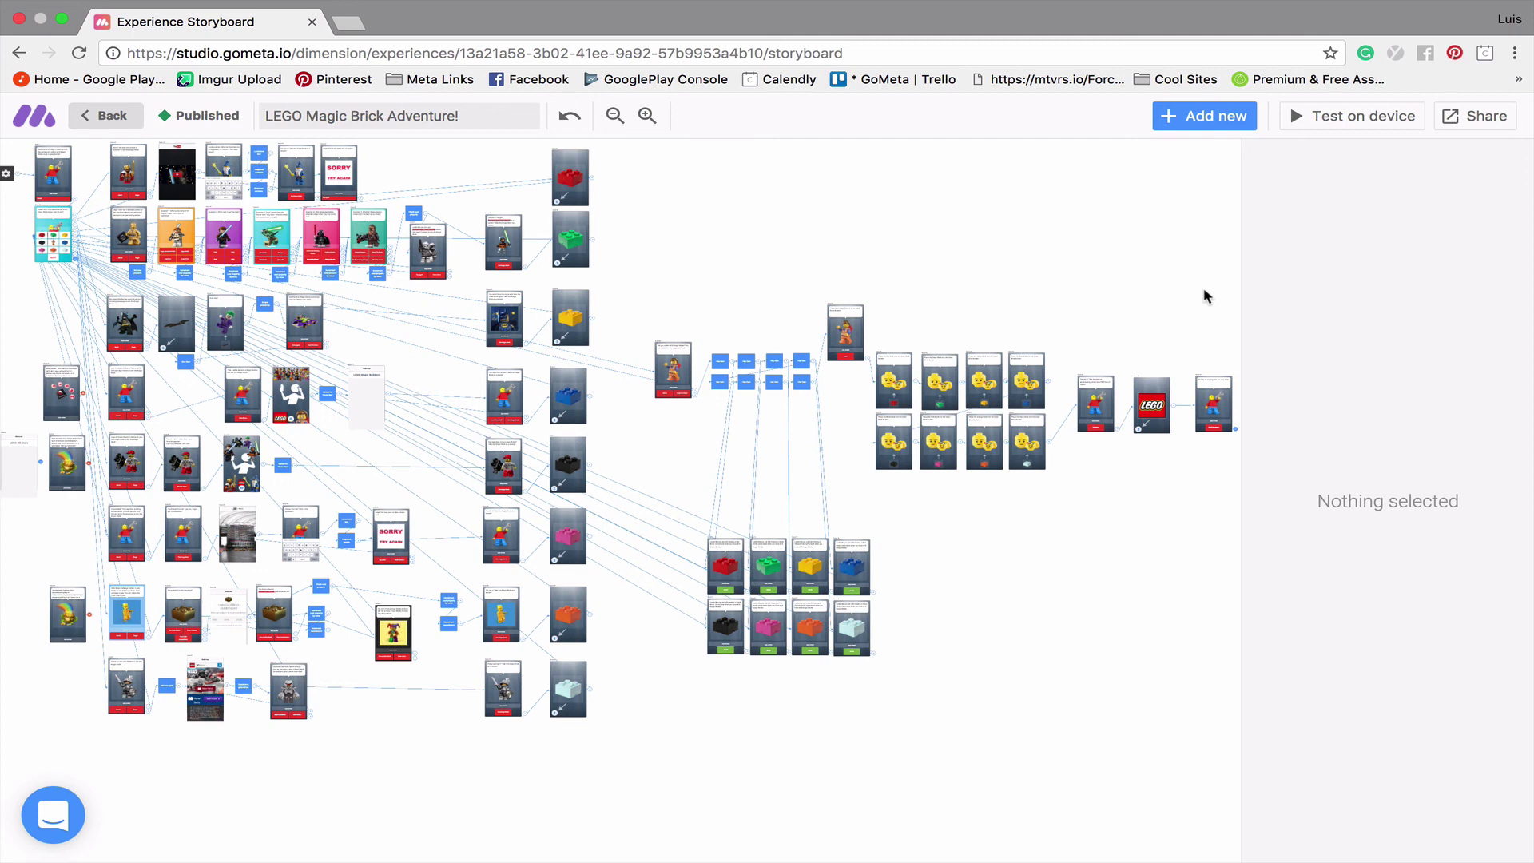
Open the Share panel with the experience's QR code and share link
left_click(1476, 117)
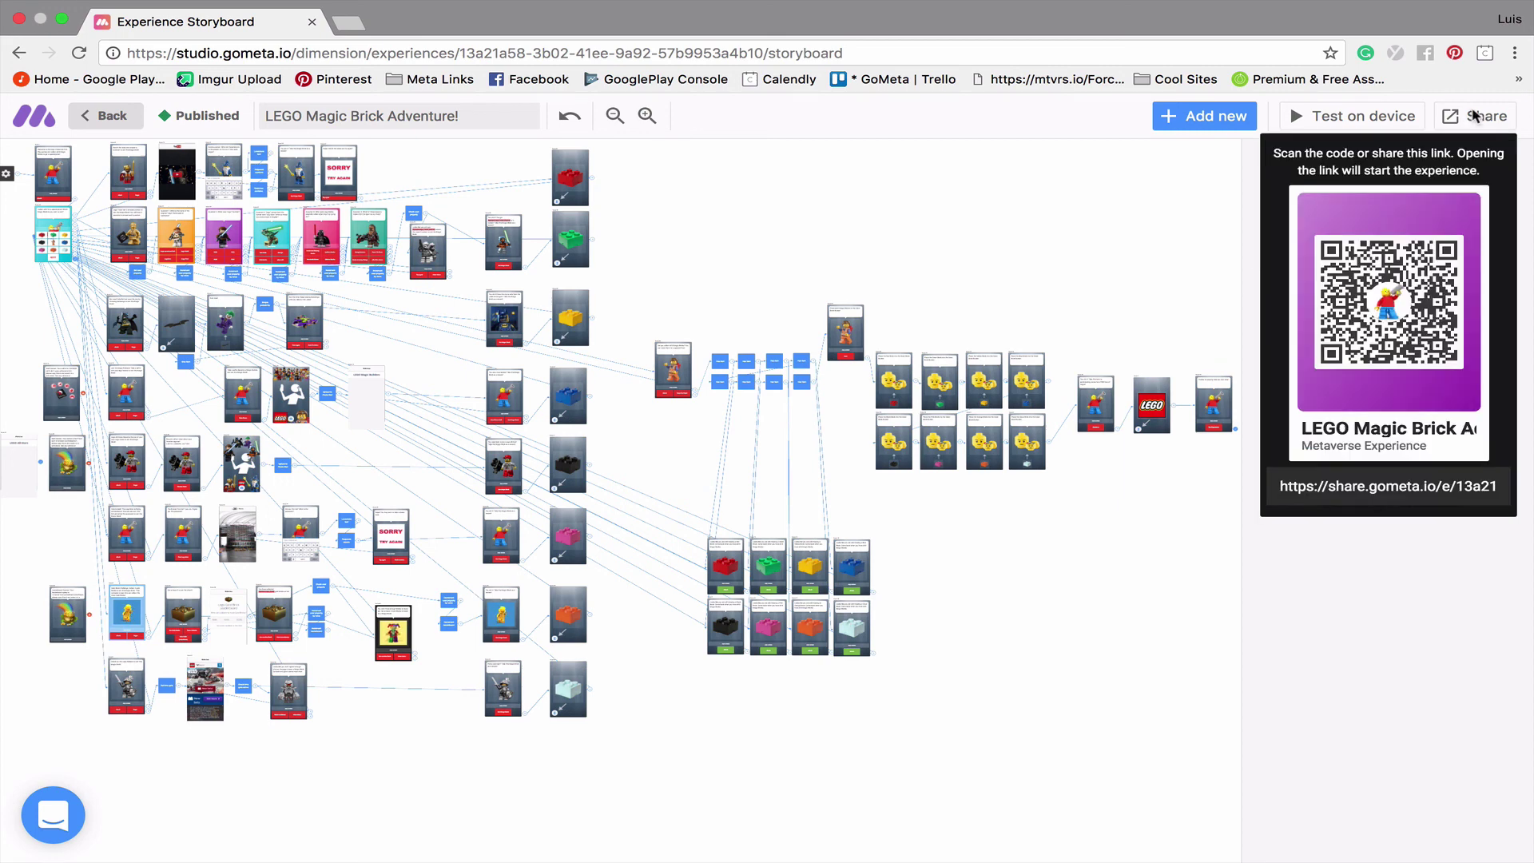